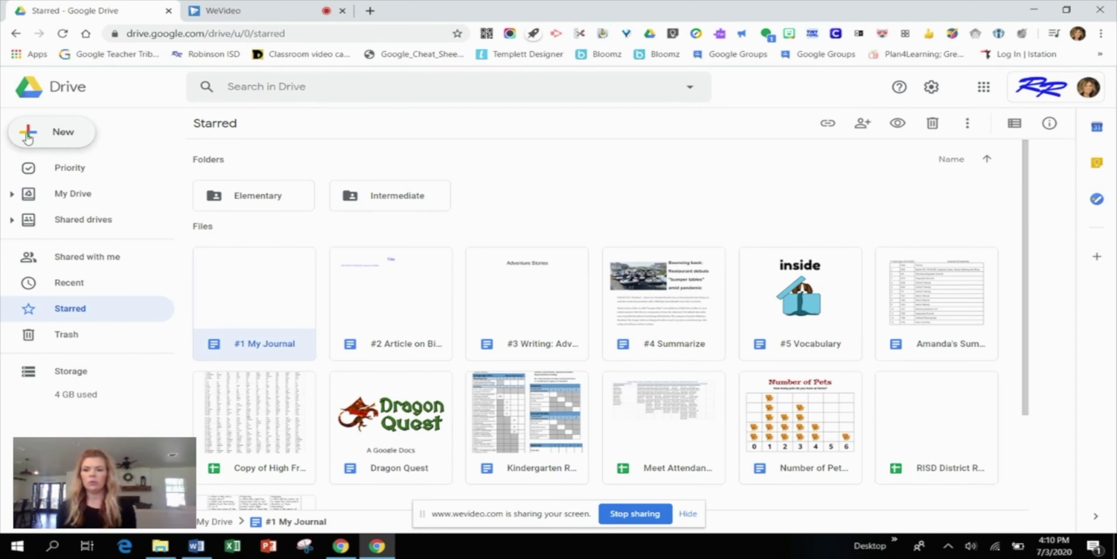
Step: Open the Google Docs template gallery from Drive to start a document from a template
click(41, 134)
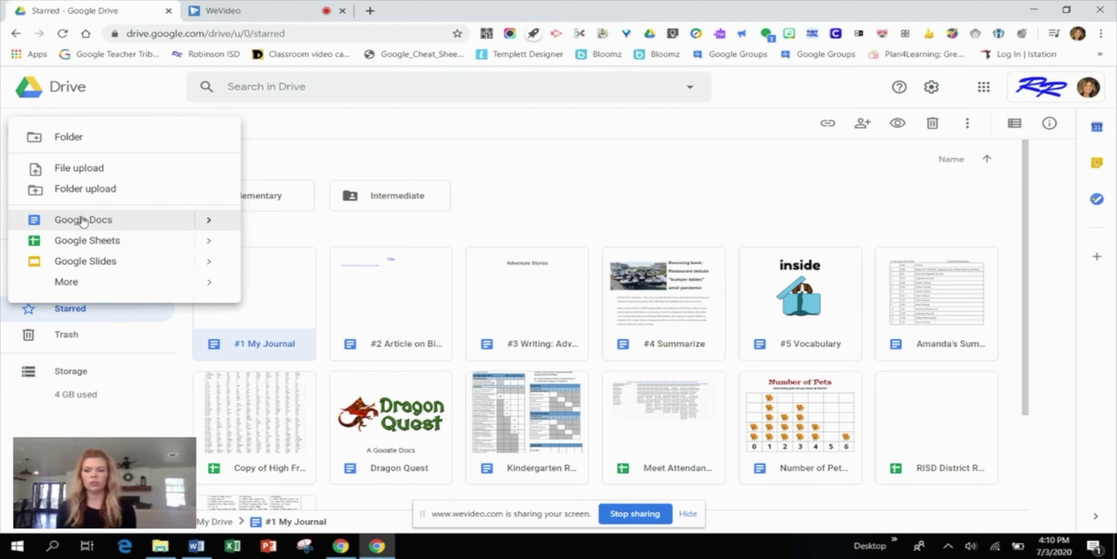
mouse_move(209, 223)
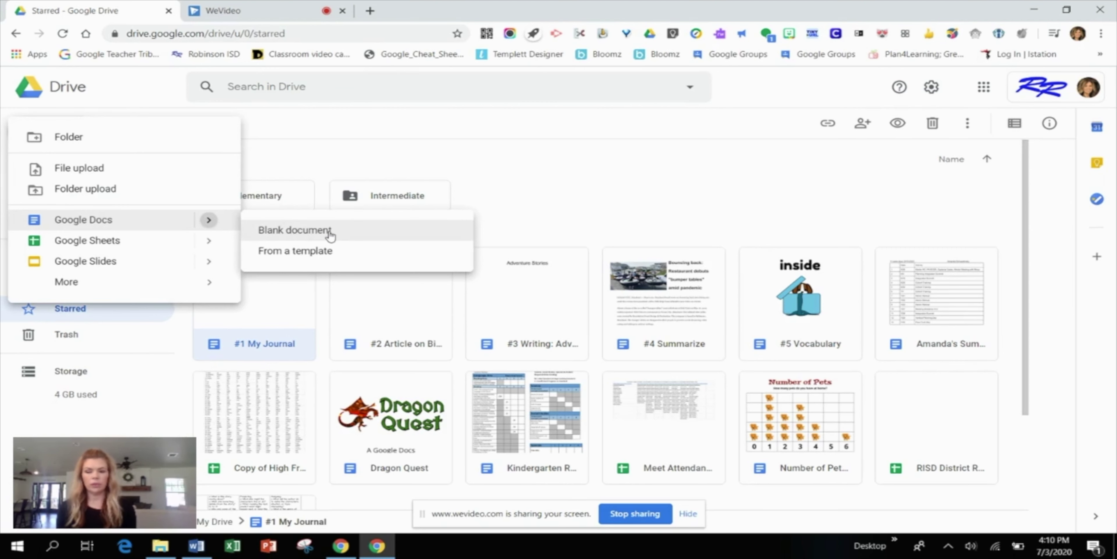
click(310, 252)
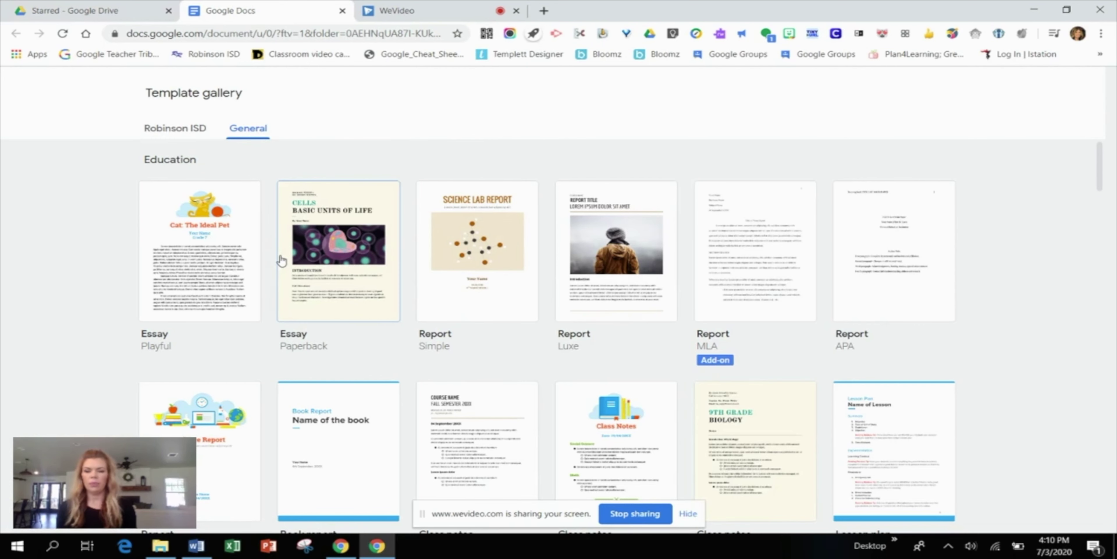
Step: Look through the general template gallery, from the Education templates to the Work templates, and close the gallery
scroll(281, 260, down, 2)
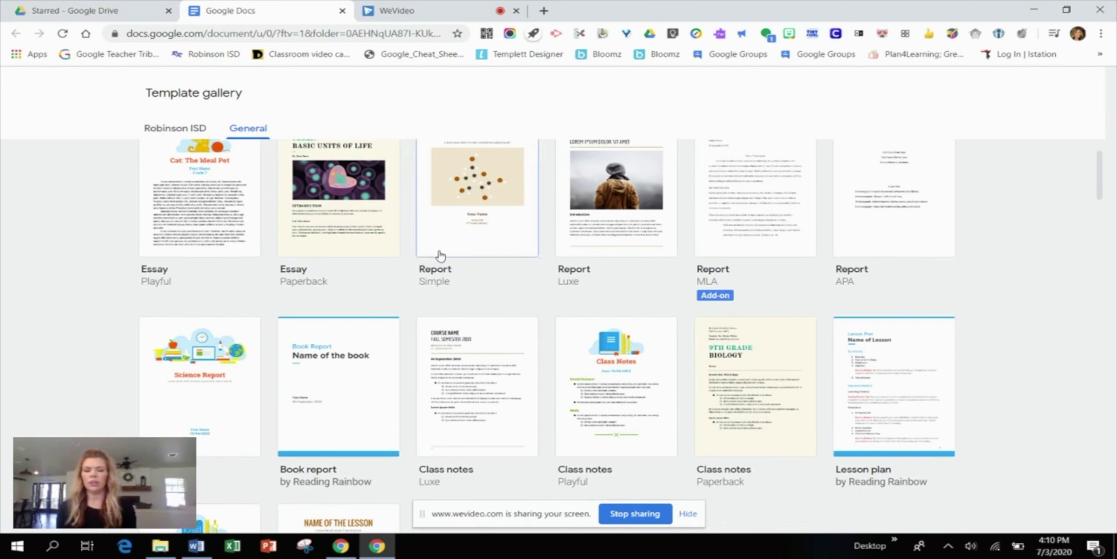
scroll(685, 256, down, 5)
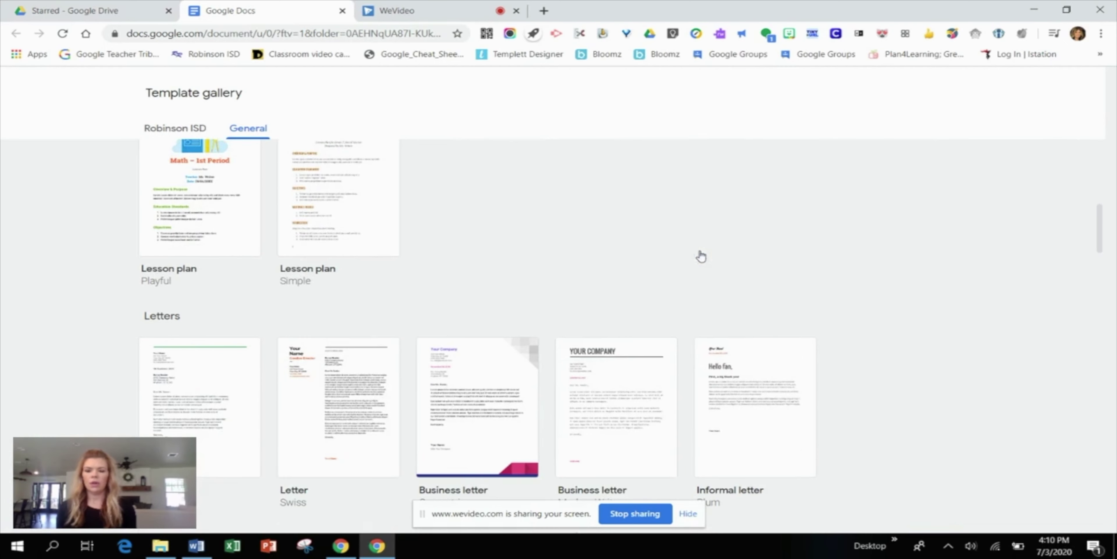
scroll(701, 254, down, 2)
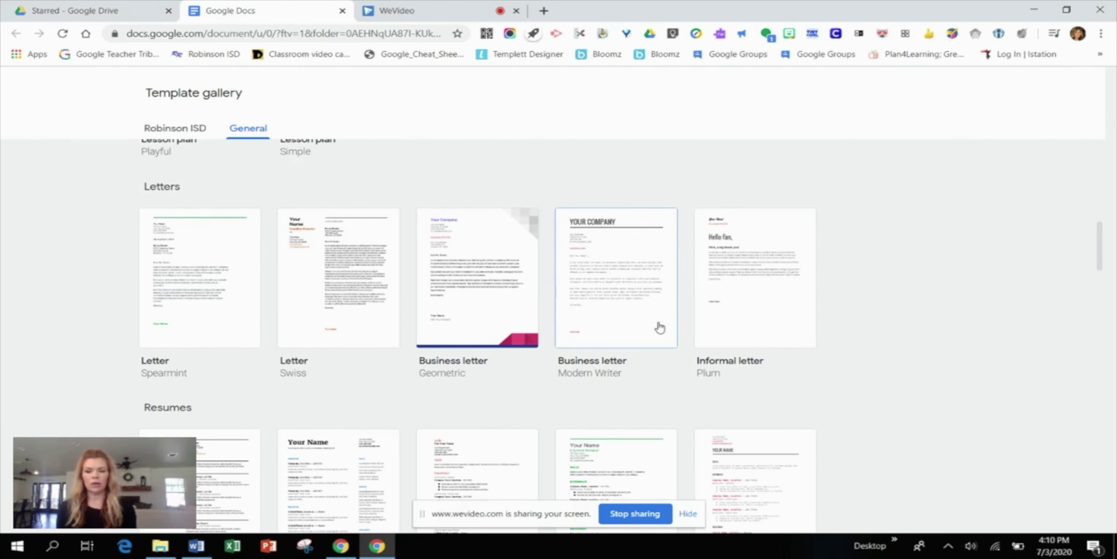
scroll(753, 316, down, 4)
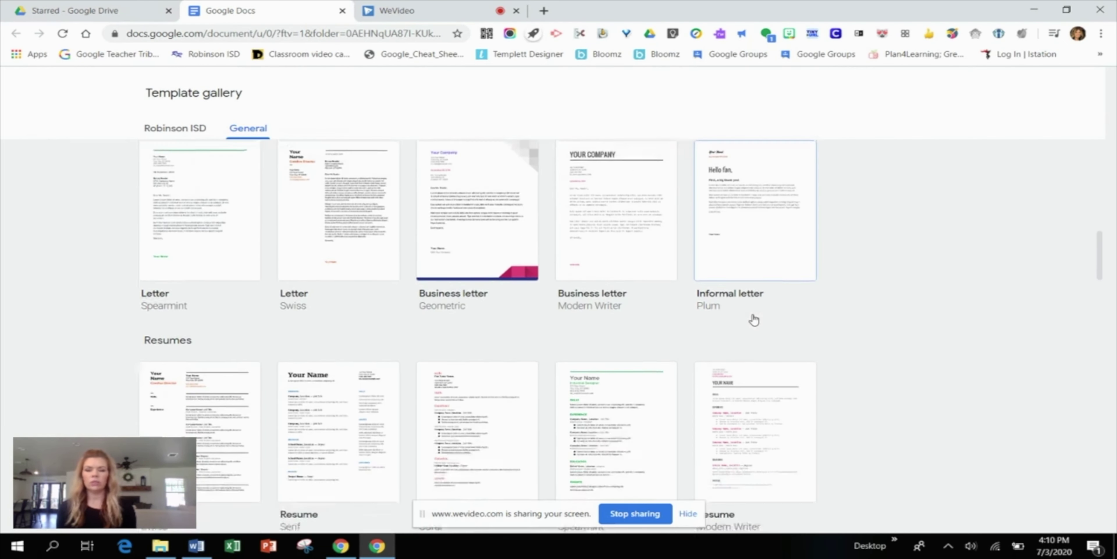
scroll(739, 326, down, 3)
scroll(766, 345, down, 7)
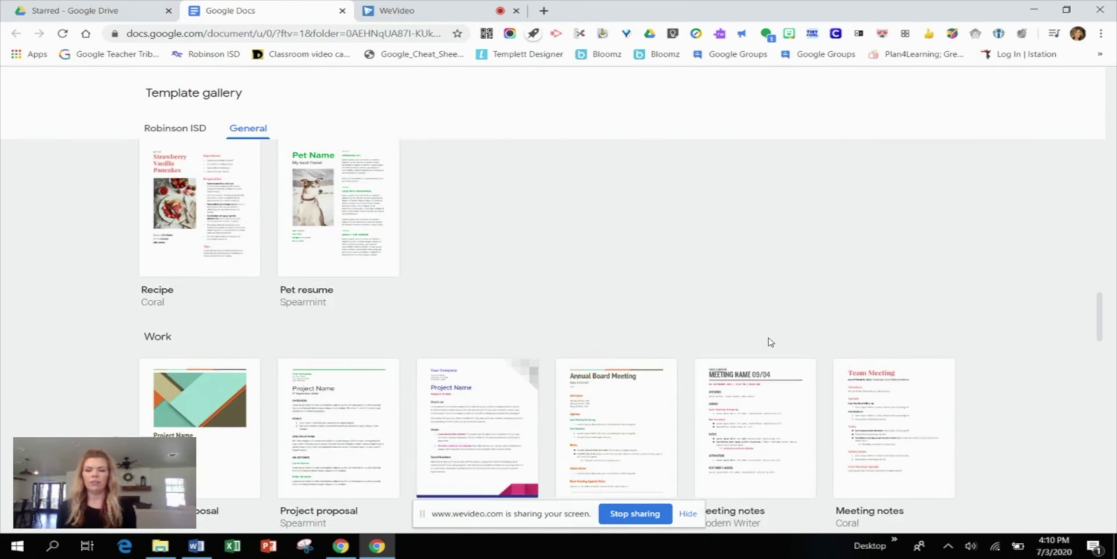
scroll(770, 341, down, 2)
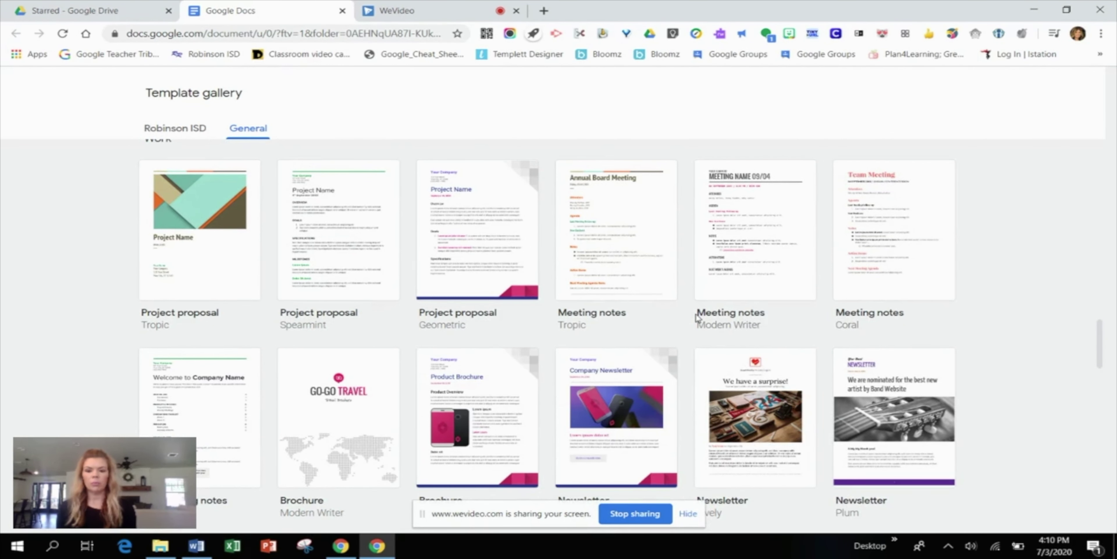
scroll(696, 316, down, 3)
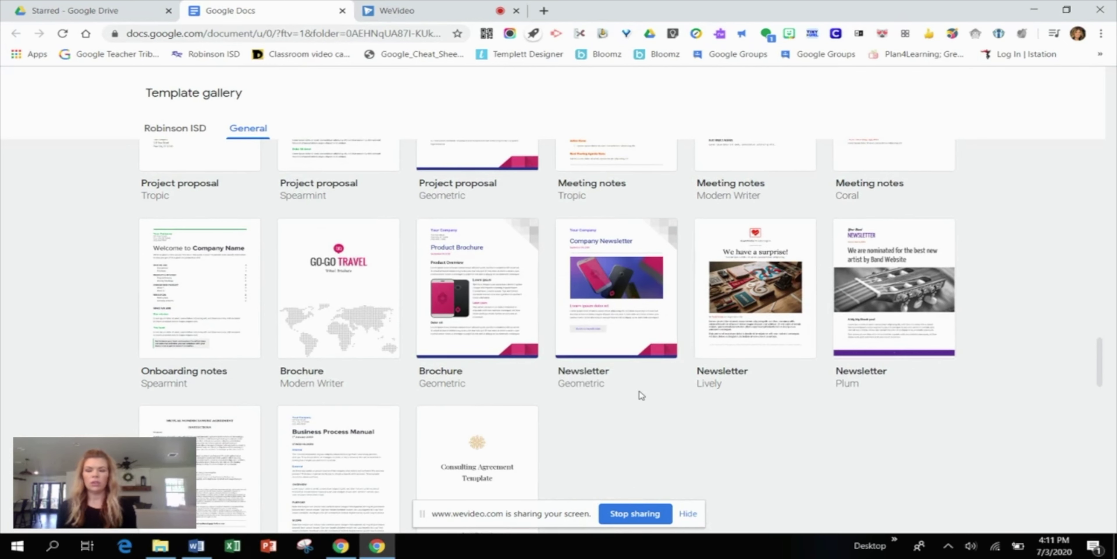
scroll(697, 368, up, 12)
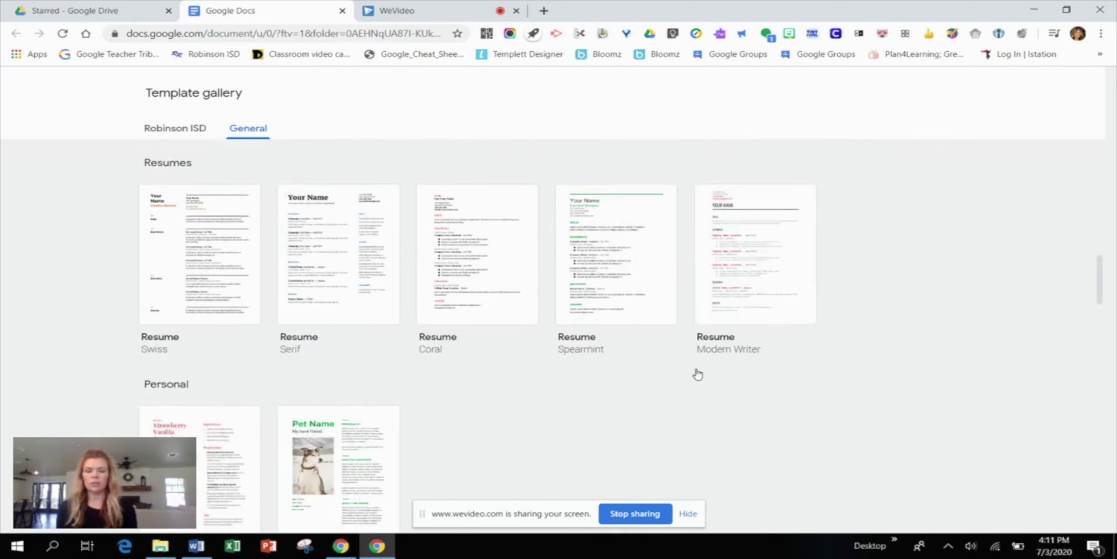
scroll(698, 373, up, 15)
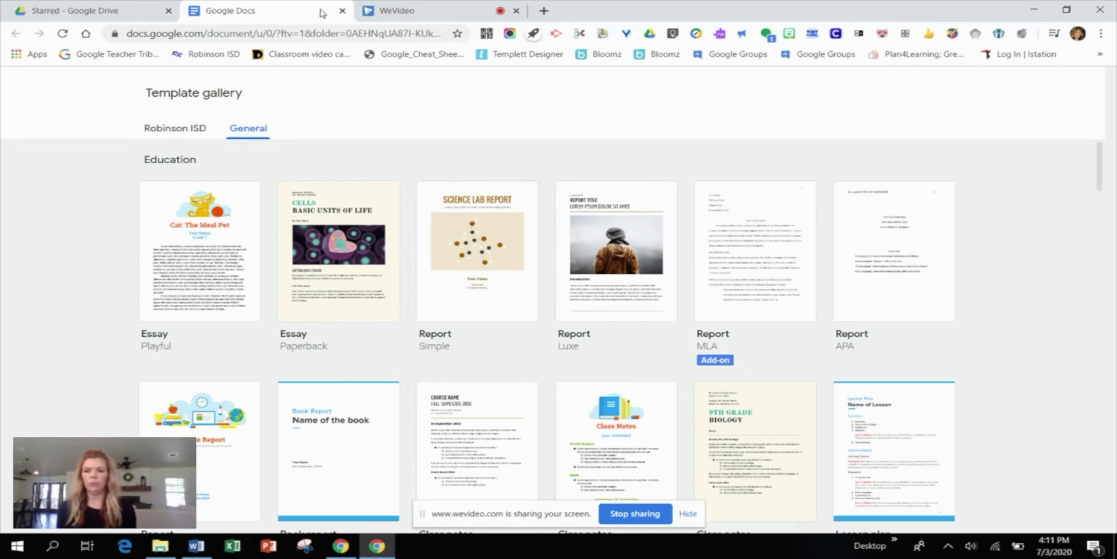
click(343, 11)
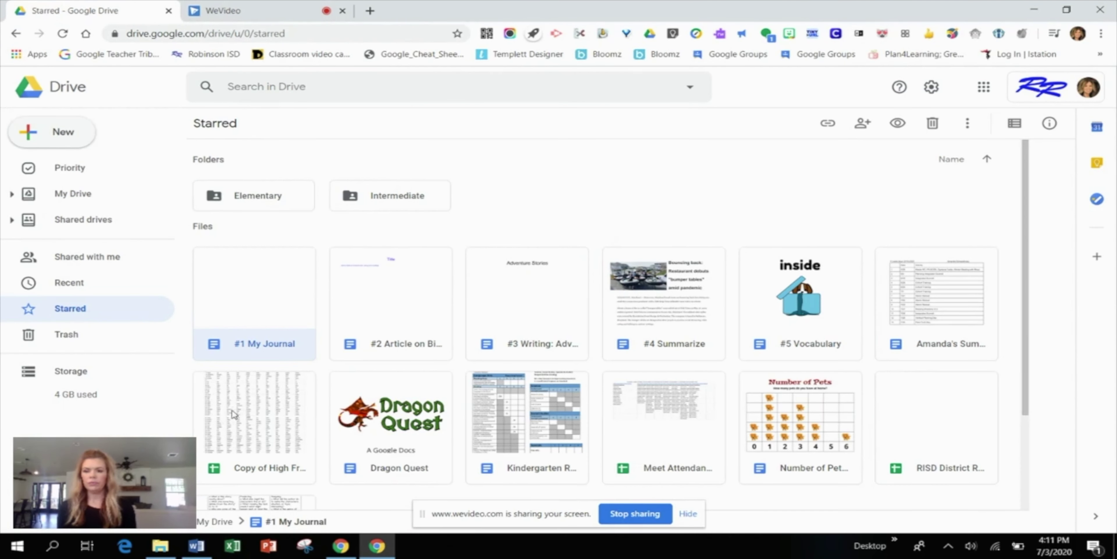
Step: Create a new blank Google Docs document from Drive
click(53, 138)
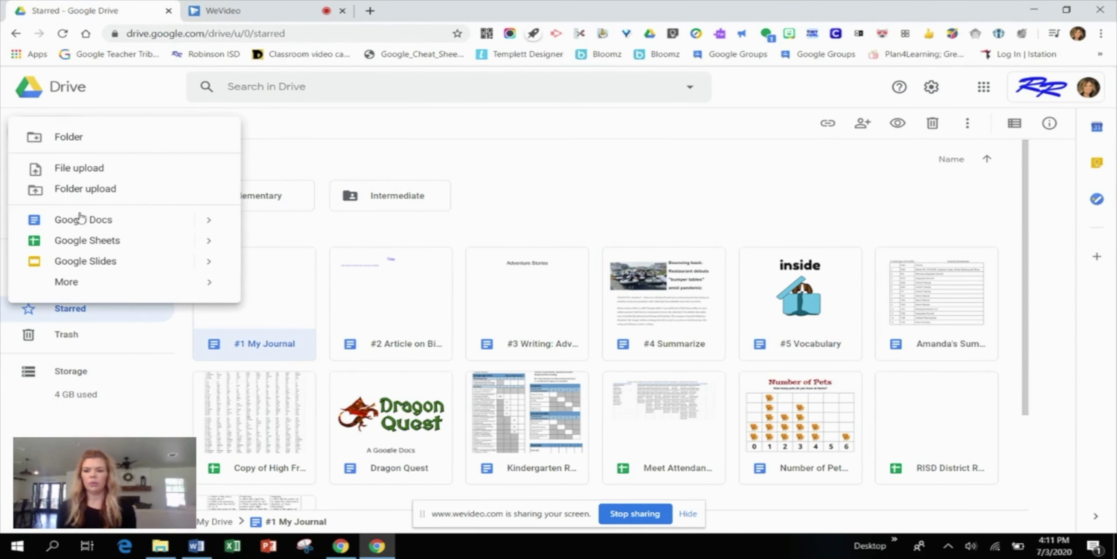
click(81, 221)
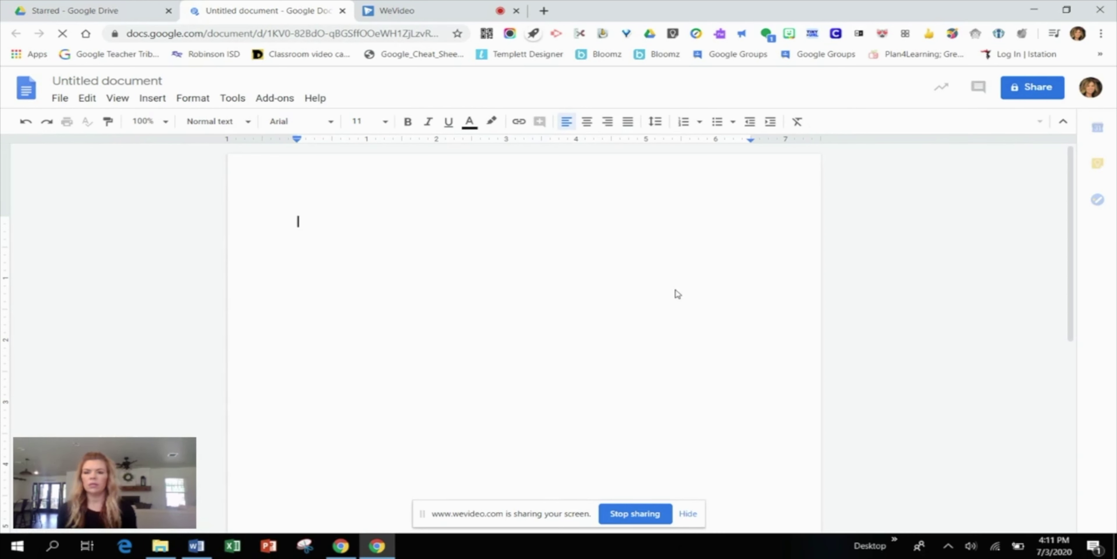
Step: Dictate "On that microphone when I begin to speak of the computer will begin to type what I'm speaking" with voice typing
click(234, 99)
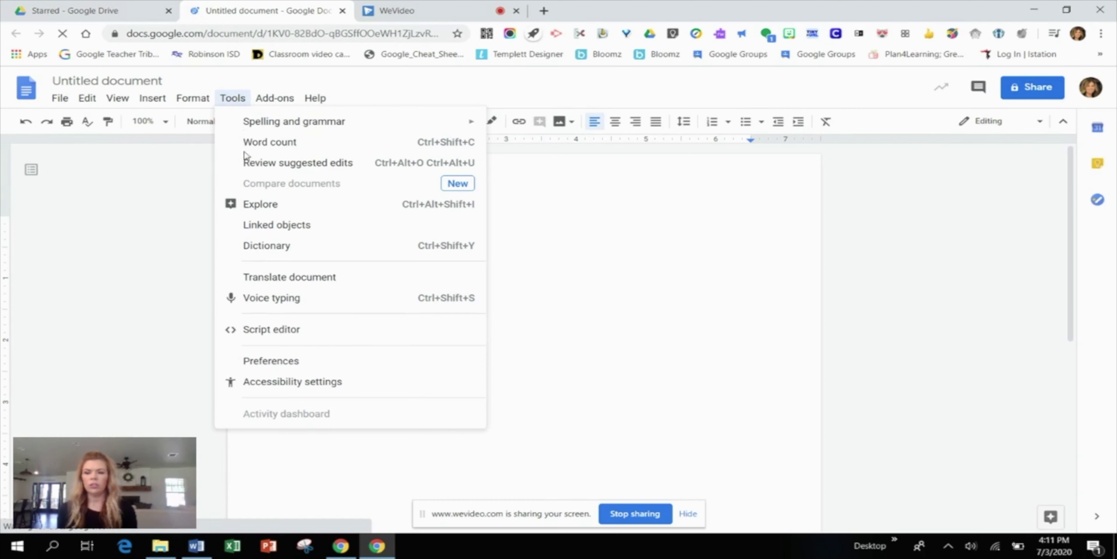
click(262, 300)
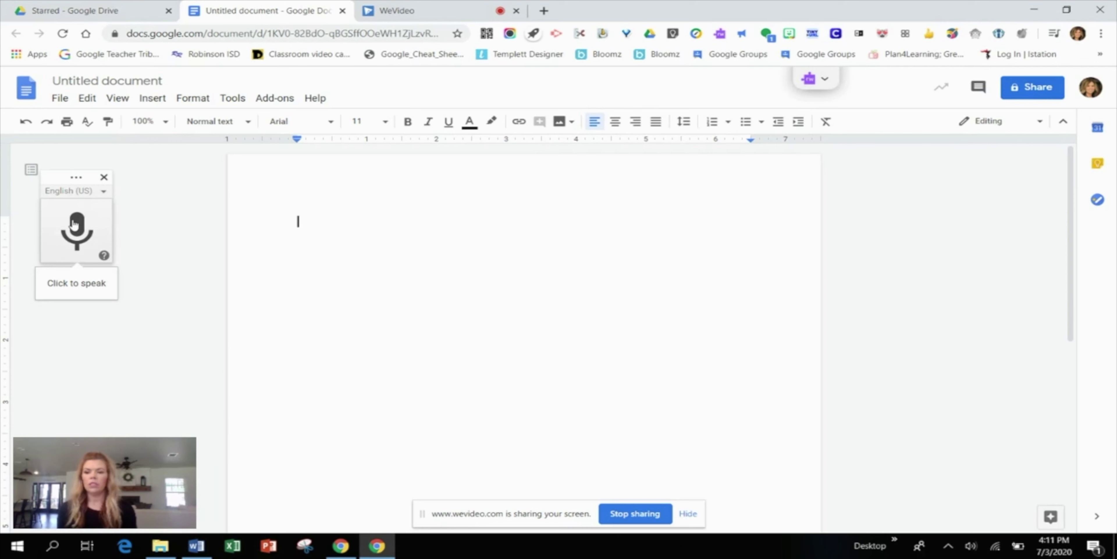
click(74, 224)
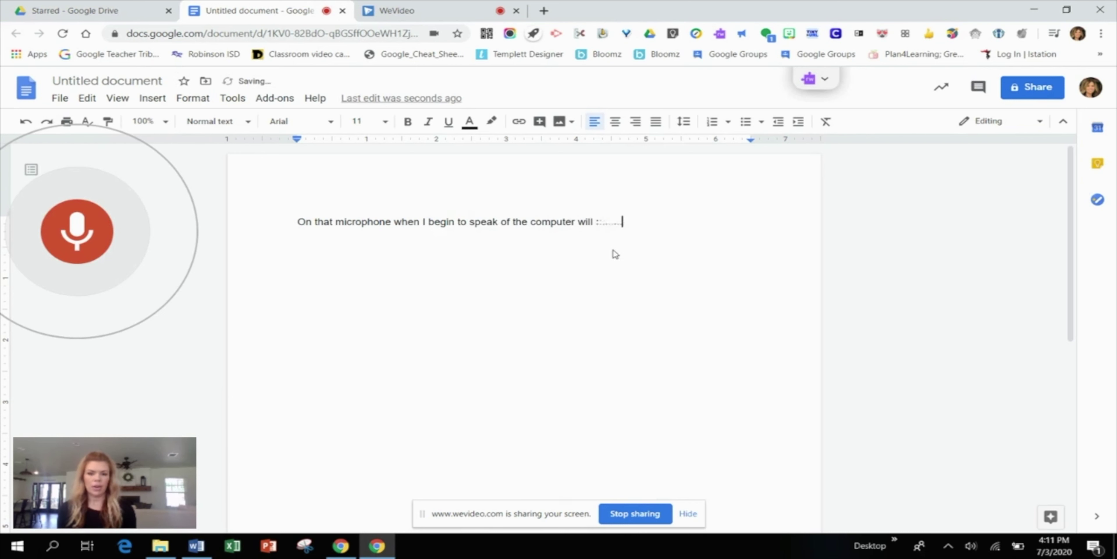
click(74, 245)
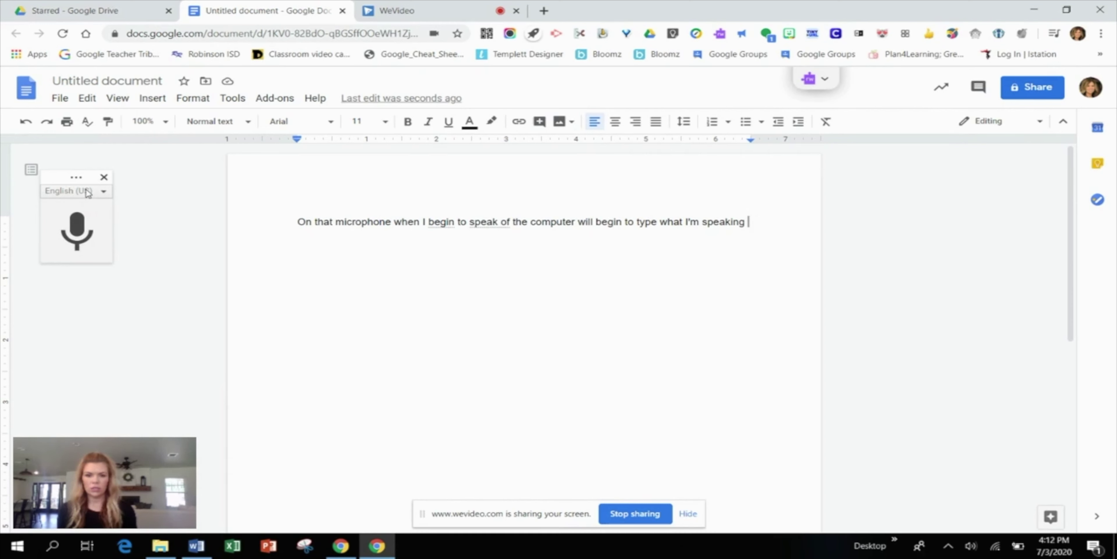
Step: Look through the languages available for voice typing, keep English (US), and close voice typing
click(103, 192)
scroll(115, 264, down, 4)
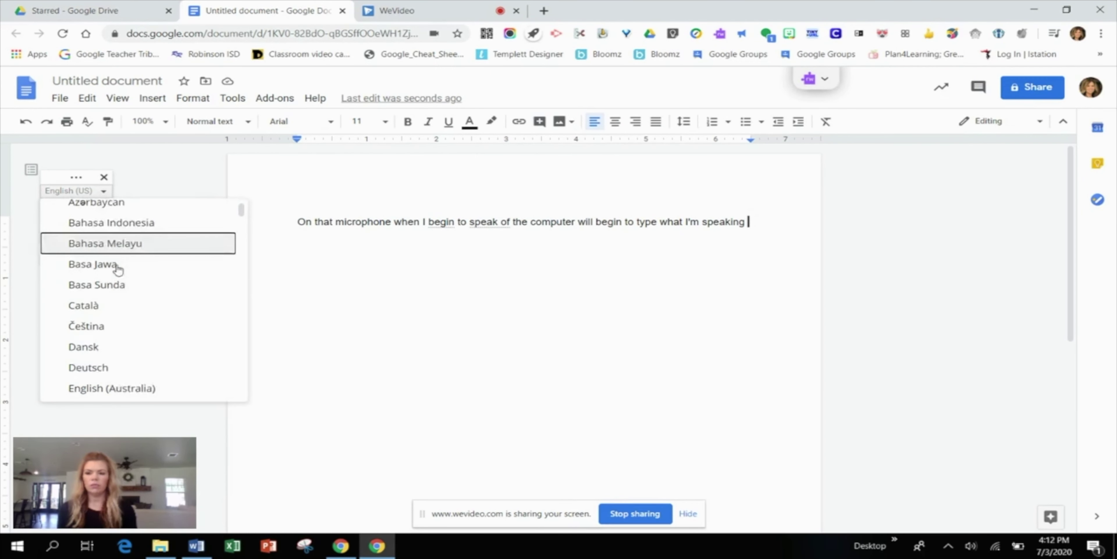
scroll(120, 263, down, 20)
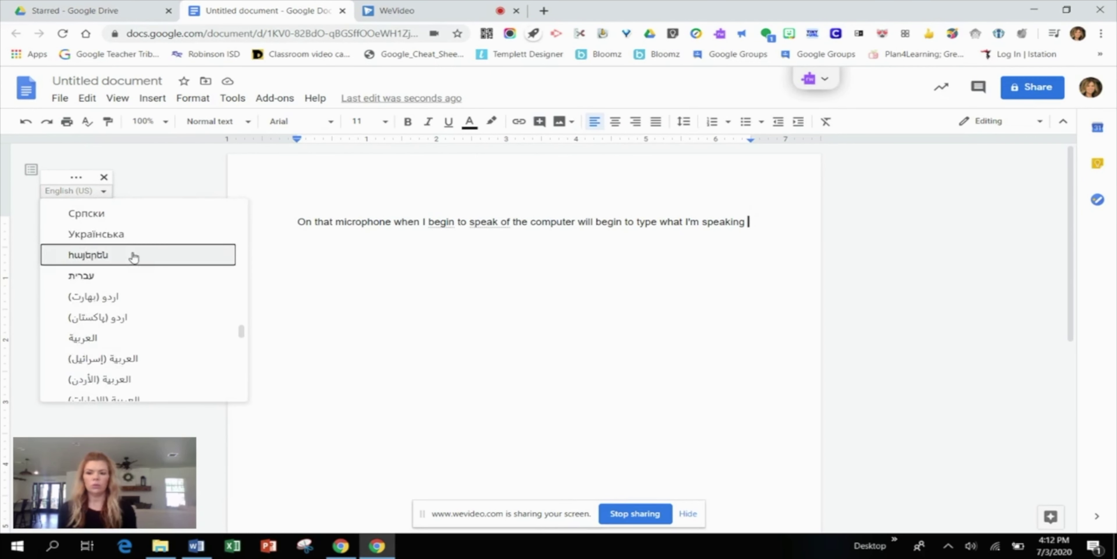
scroll(134, 256, down, 8)
click(173, 179)
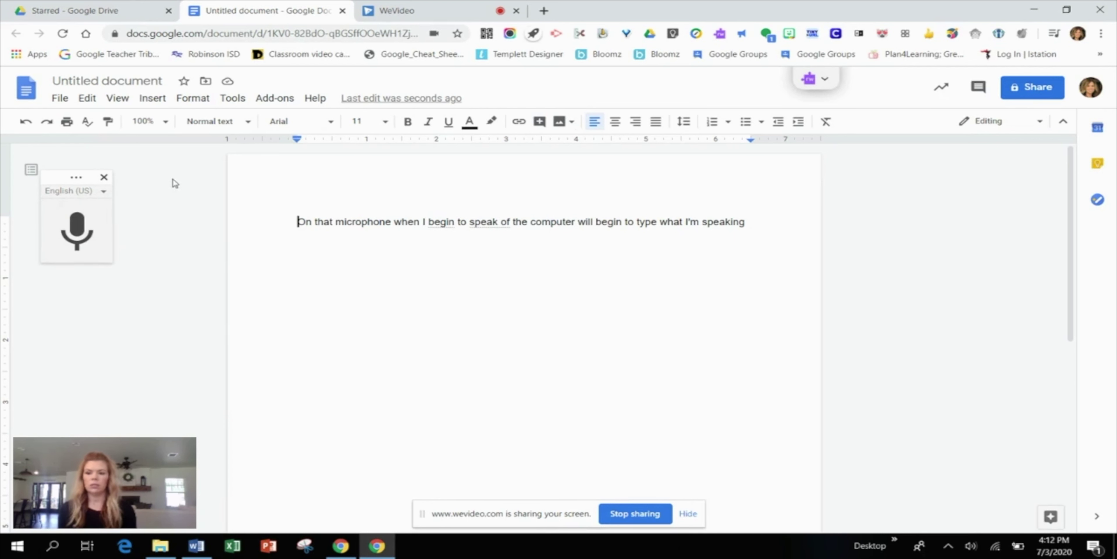
click(104, 177)
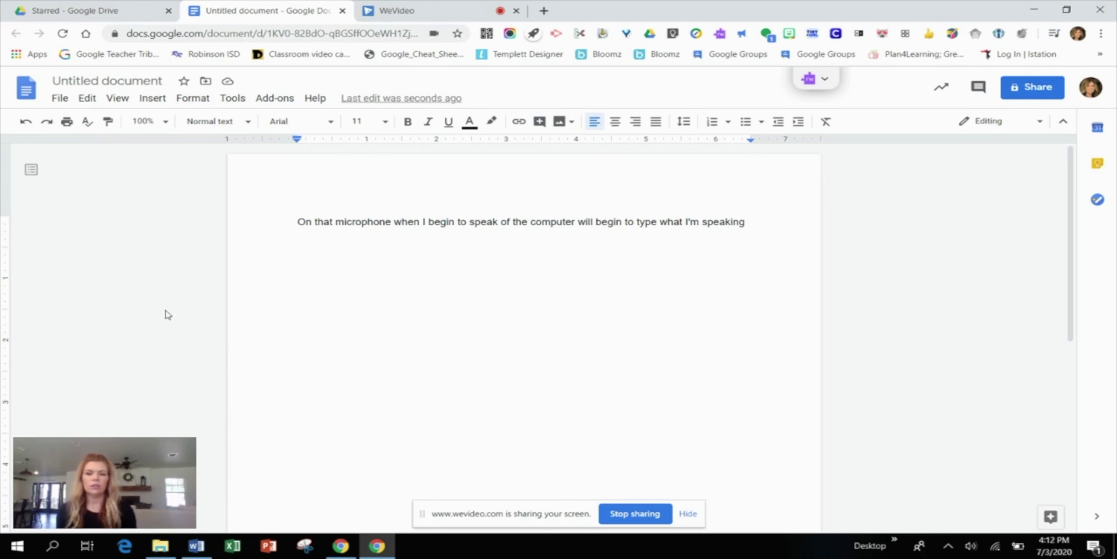
click(233, 98)
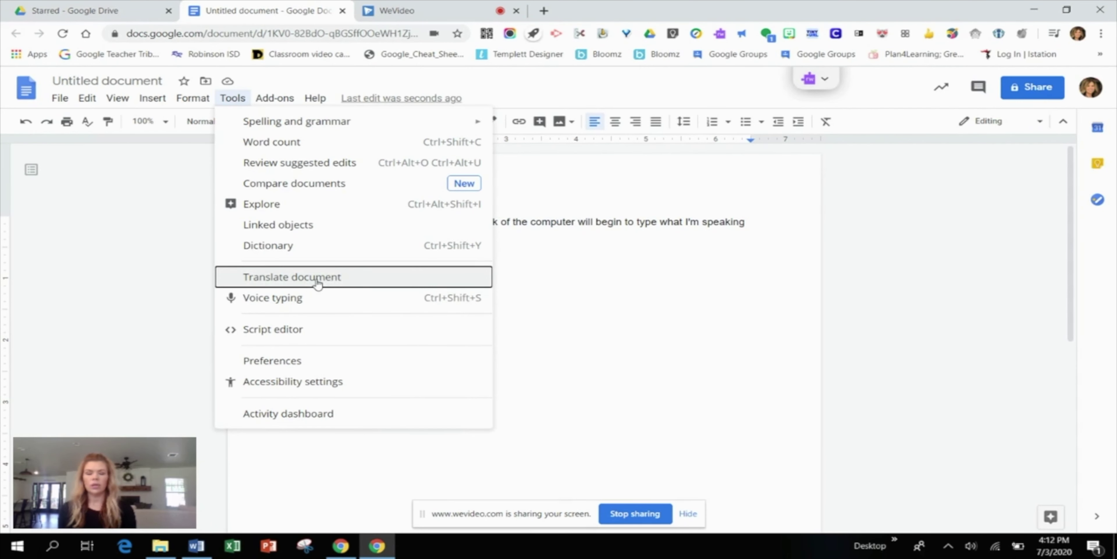
click(617, 222)
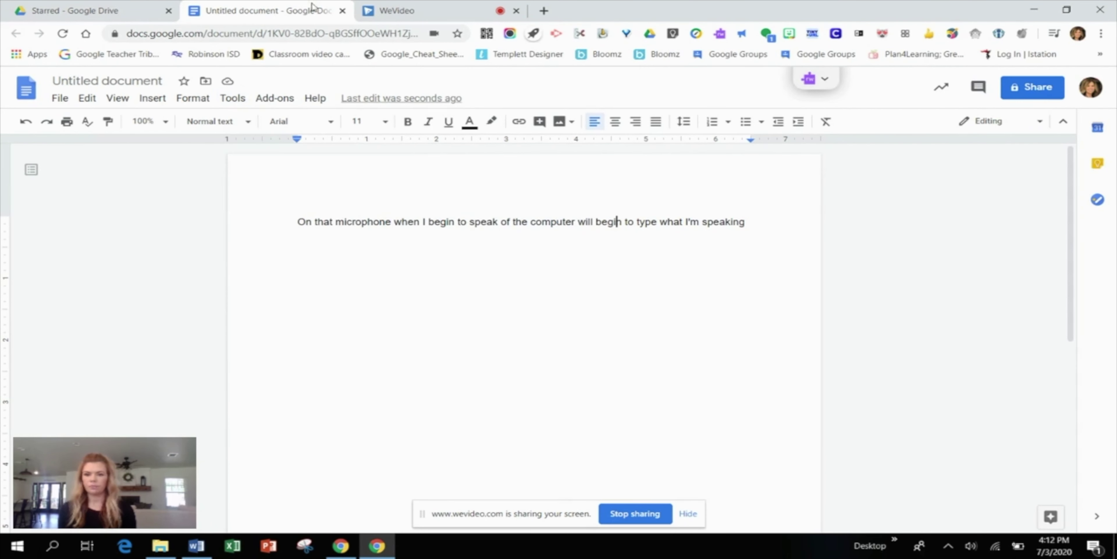
Step: Close the untitled document and open #1 My Journal from the starred files in Drive
click(345, 12)
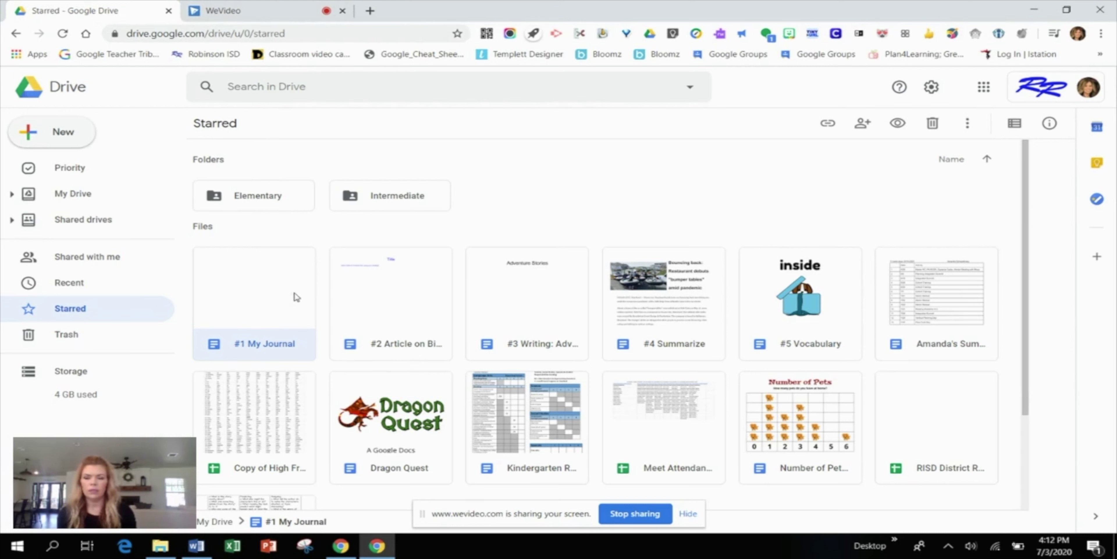
double_click(283, 282)
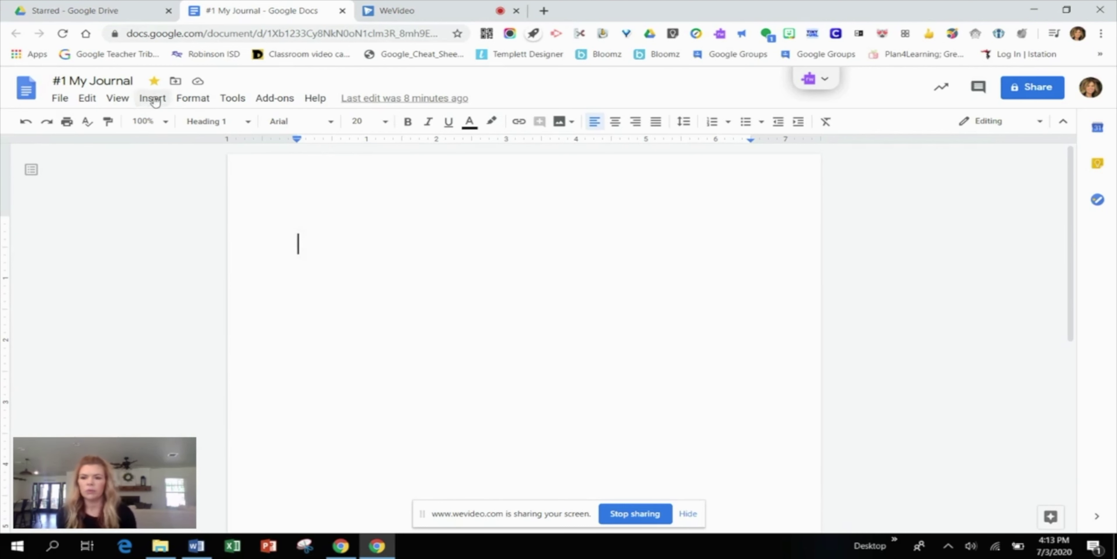
Step: Add "My Journal: ___________________" in the Title style on the first line and start a new line below it
click(225, 124)
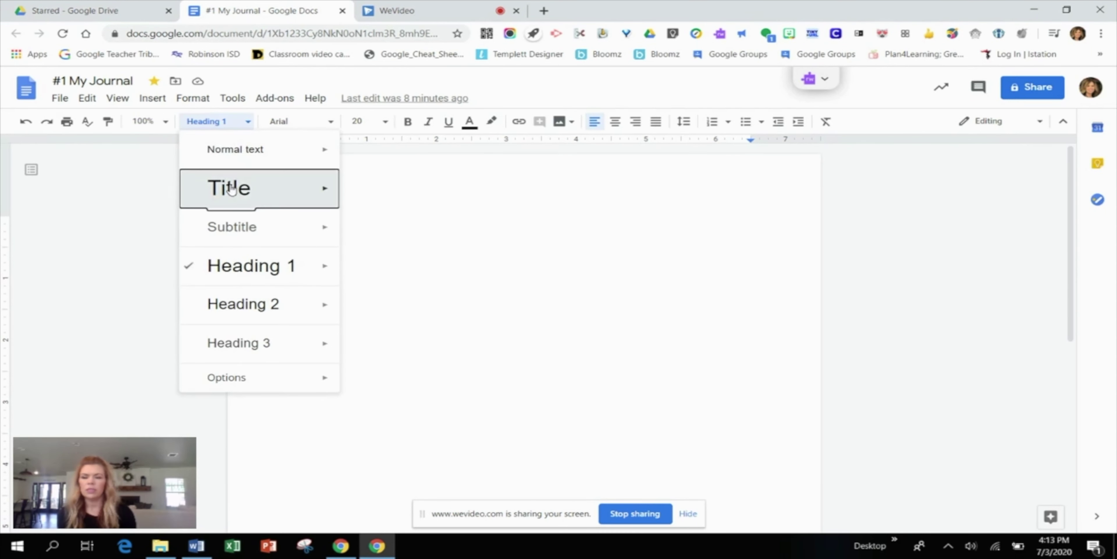
click(244, 187)
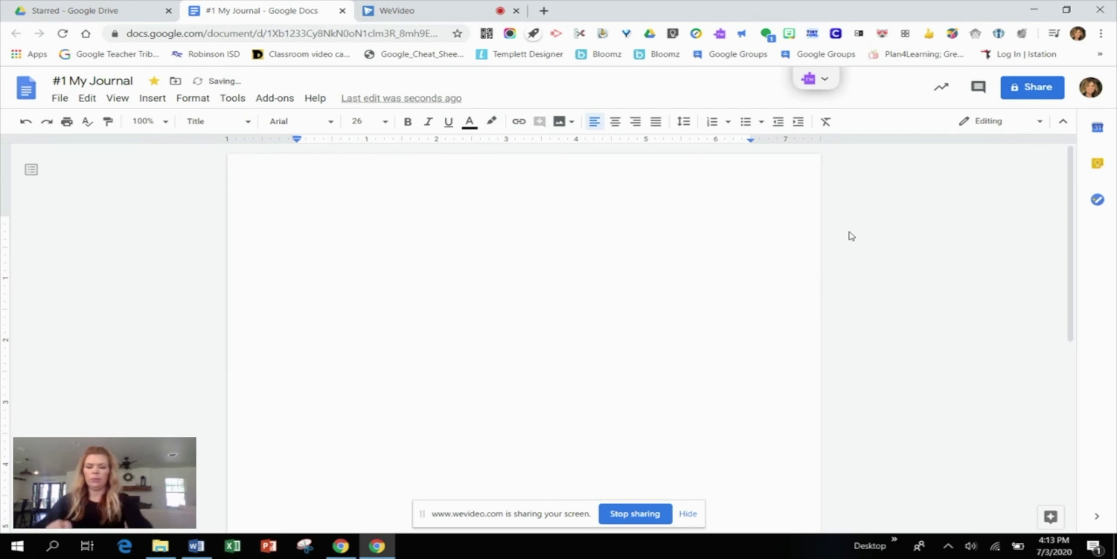
text(My J)
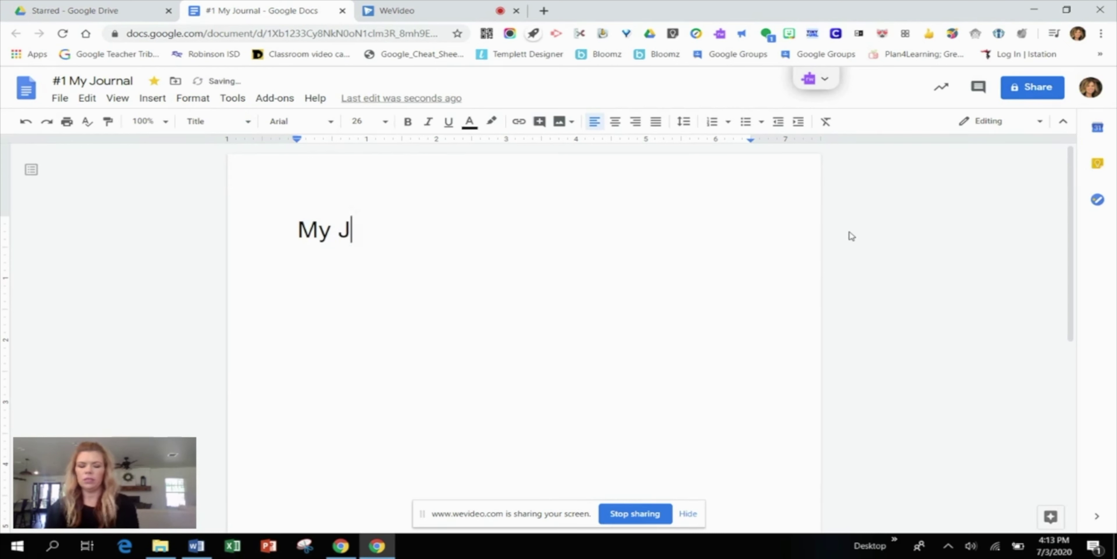
text(ournal: ___________________)
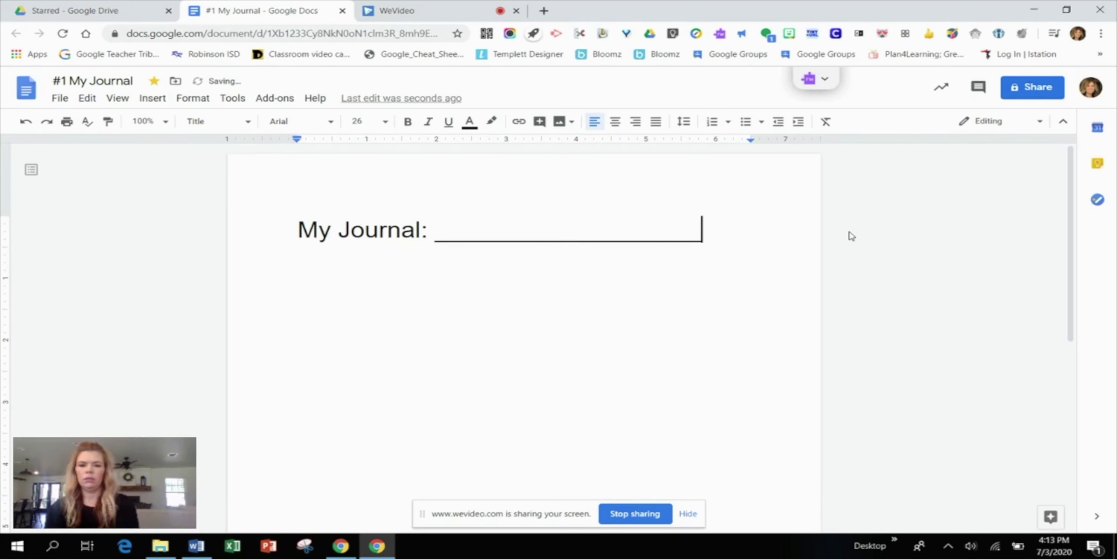
key(Return)
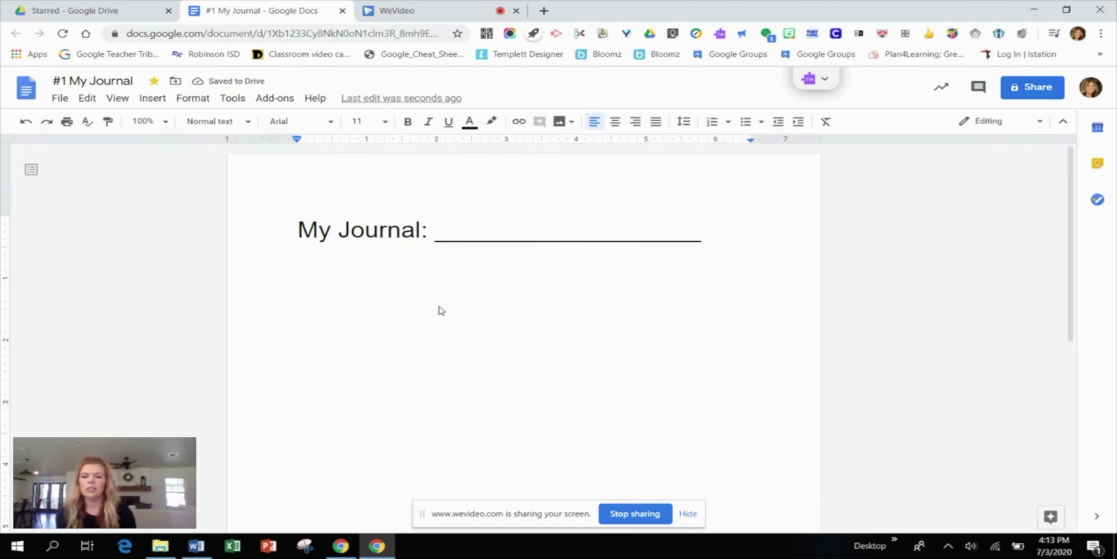
Step: Insert a table of contents with blue links below the title and select its placeholder text
click(153, 99)
mouse_move(217, 461)
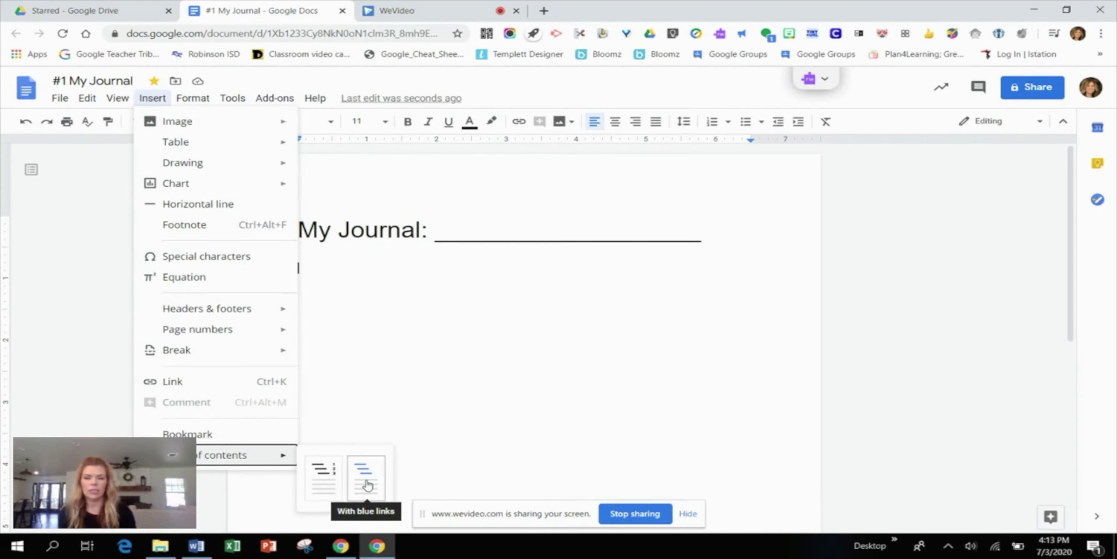
click(367, 479)
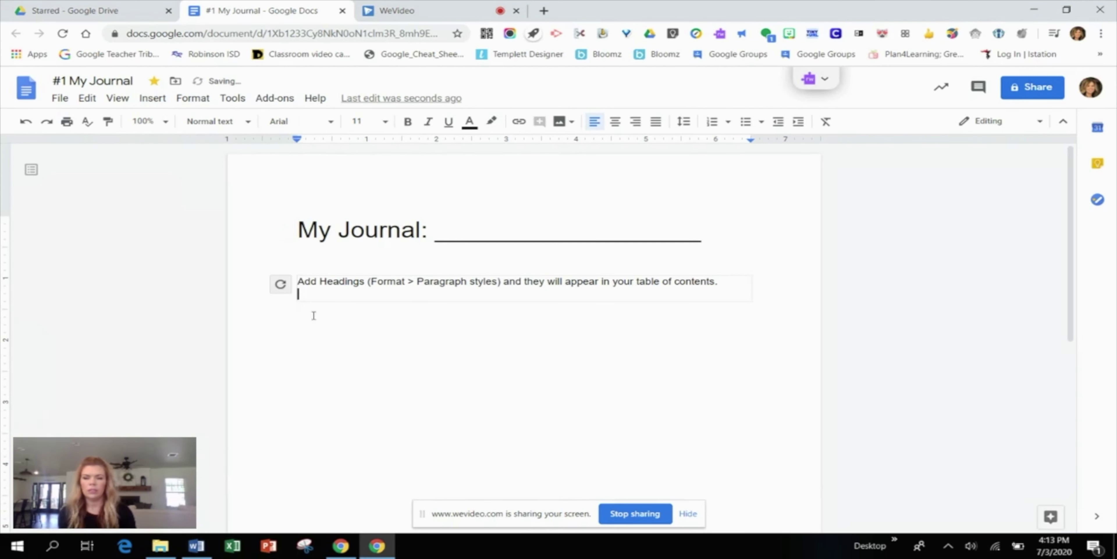
drag(300, 276, 265, 282)
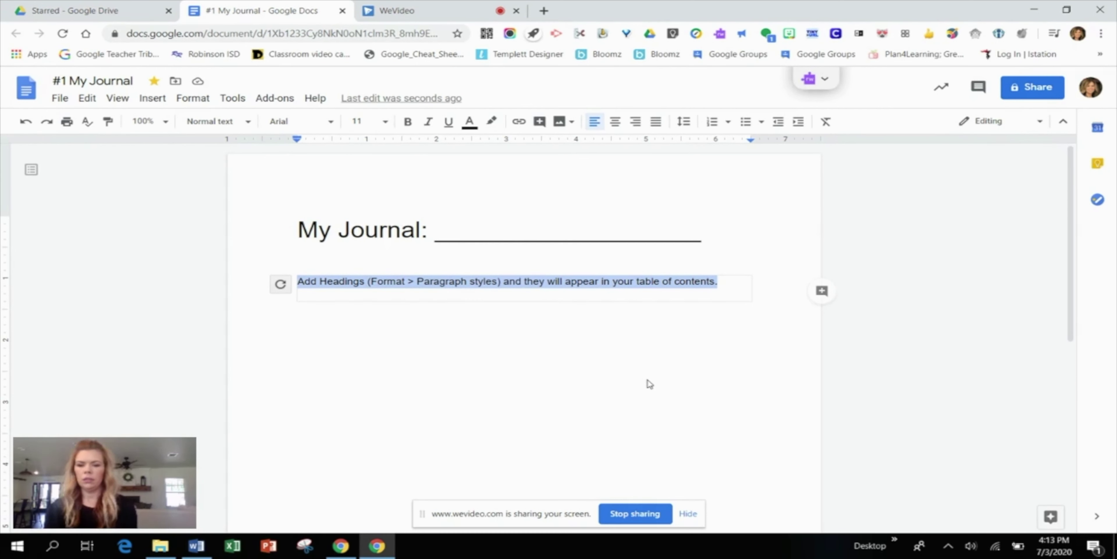
Step: Replace the table of contents placeholder with "Journal Entry #1" and add a Heading 1 line reading "Journal Entry #1" below it
text(Jo)
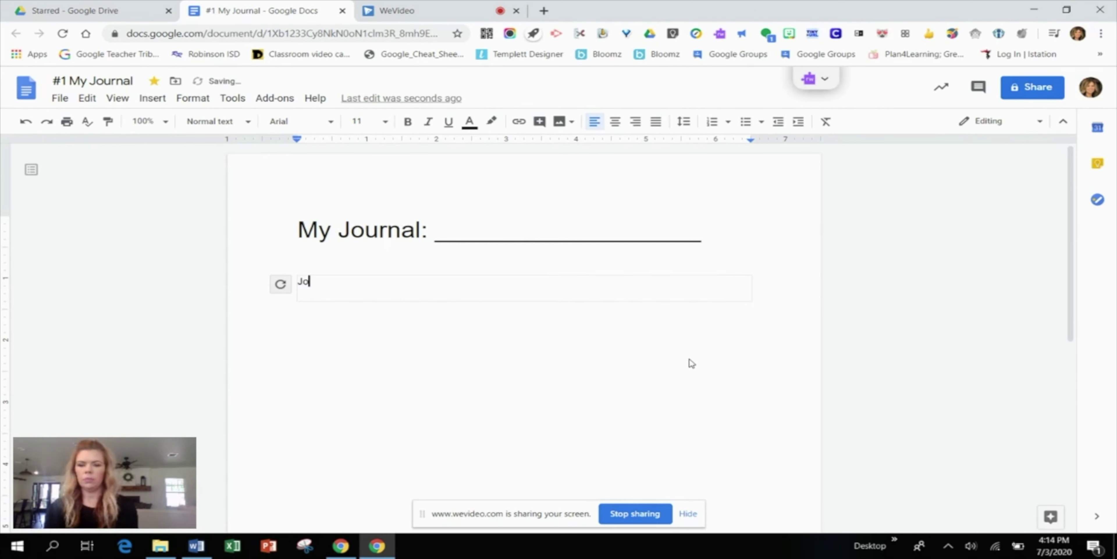
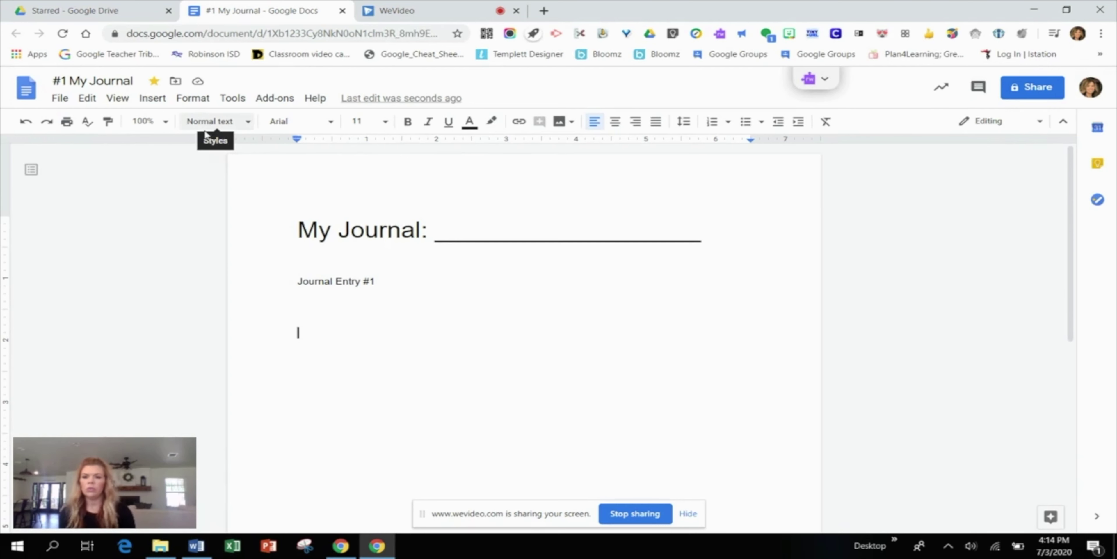
click(248, 122)
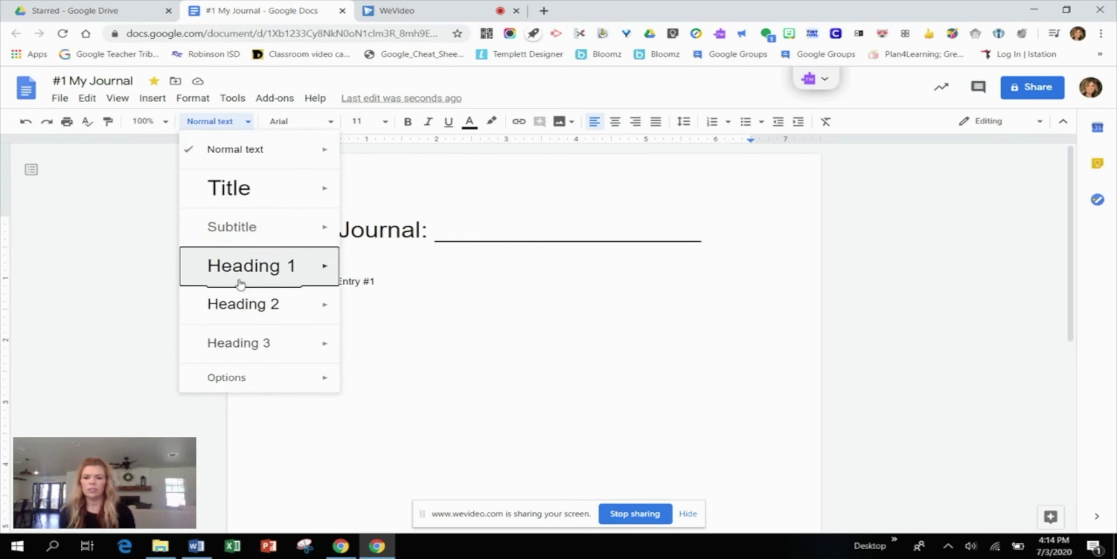
click(252, 270)
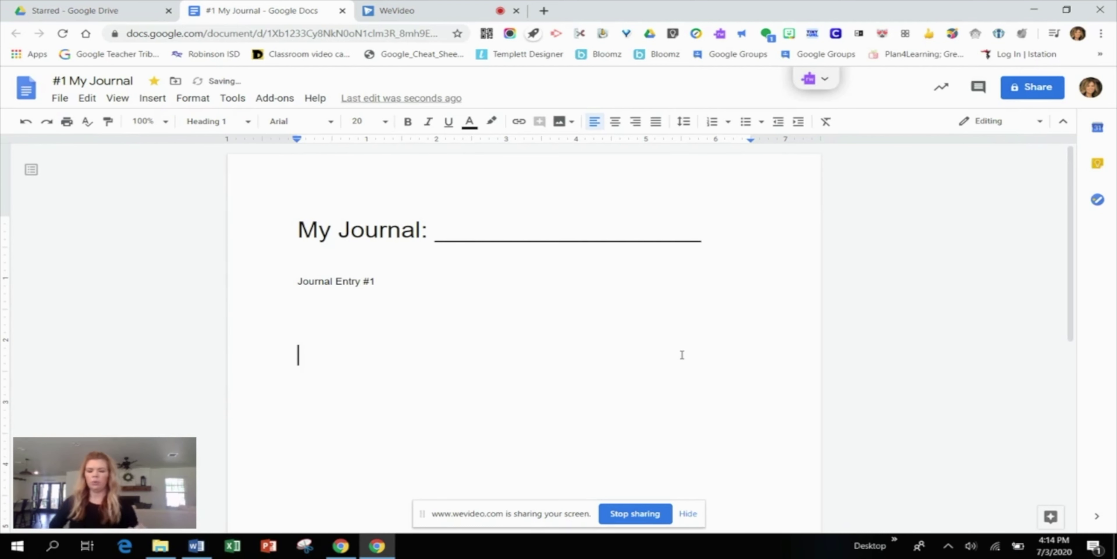
text(Jo)
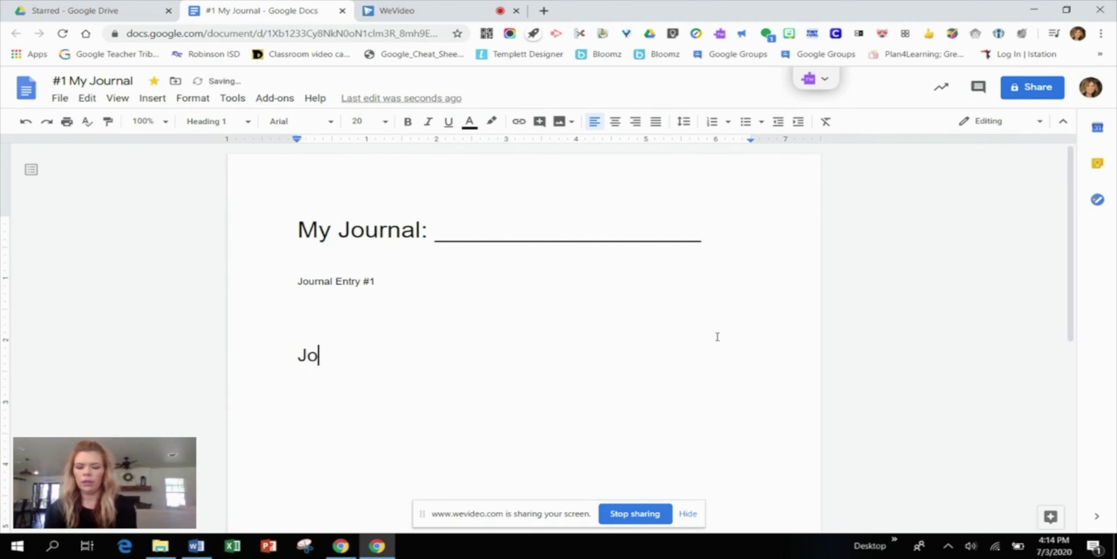
text(urnal E)
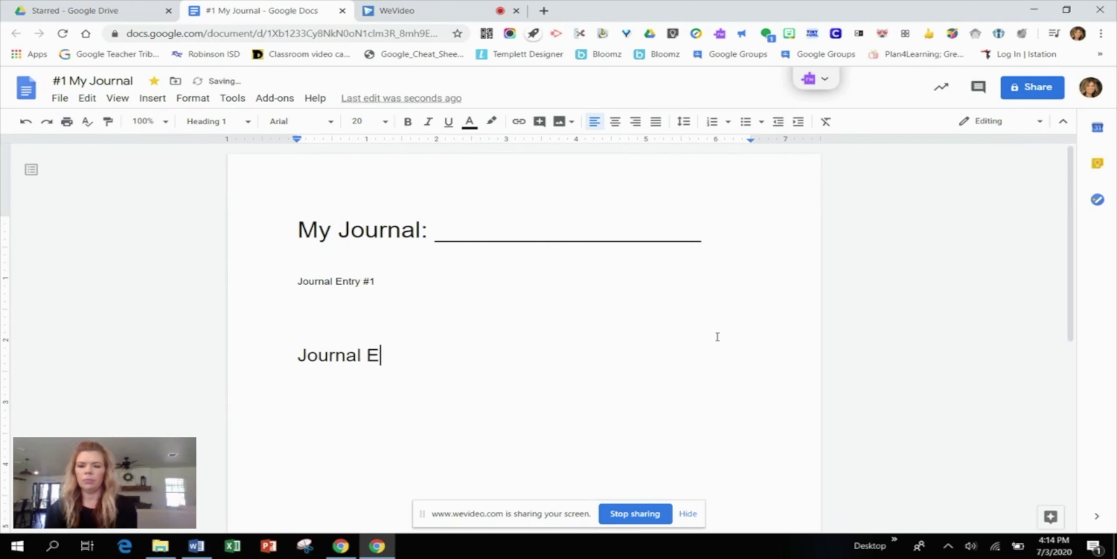
text(ntry #1)
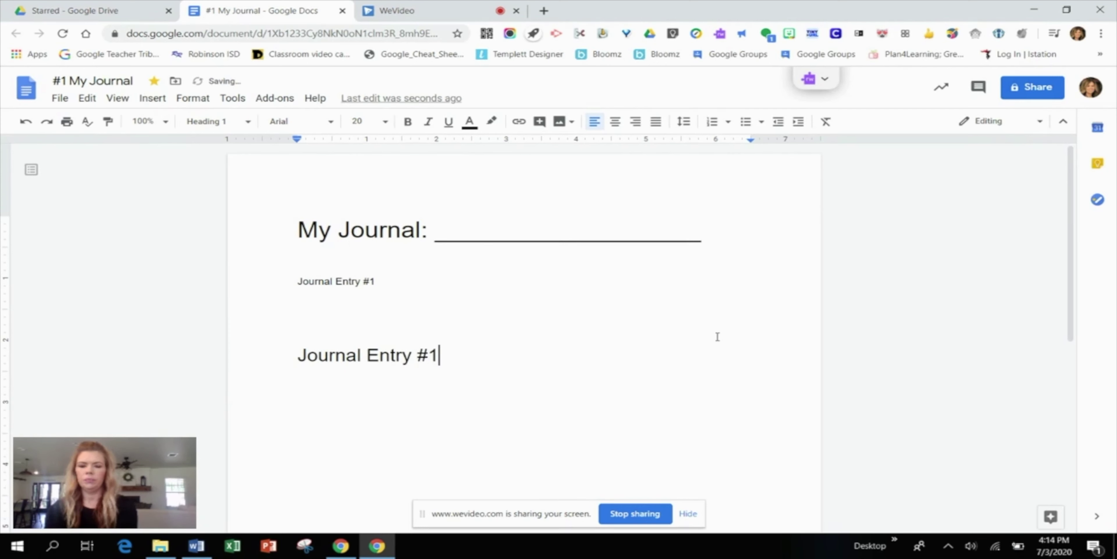
key(Return)
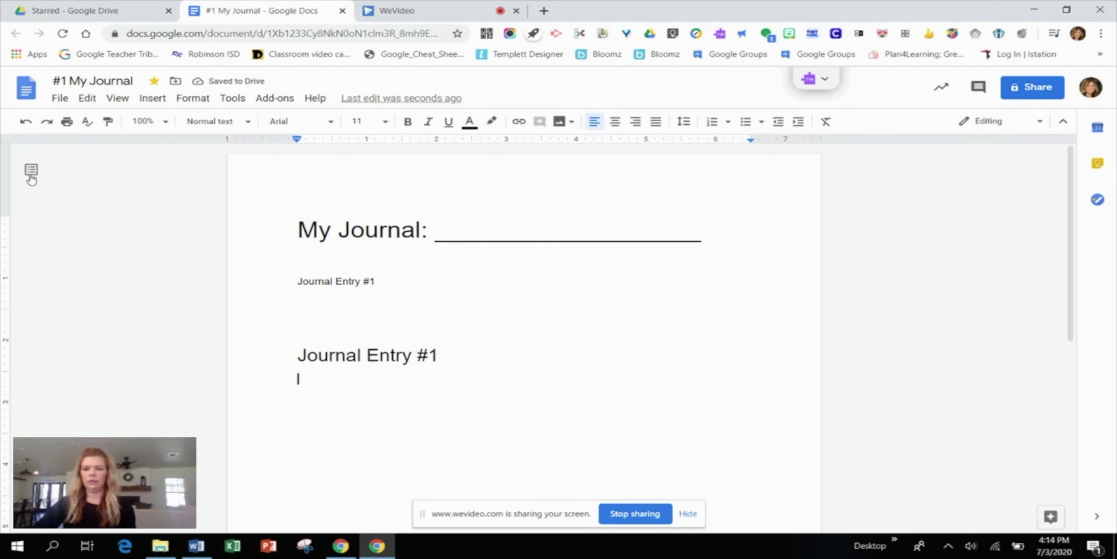
Step: Show the document outline beside the page
click(31, 169)
click(31, 169)
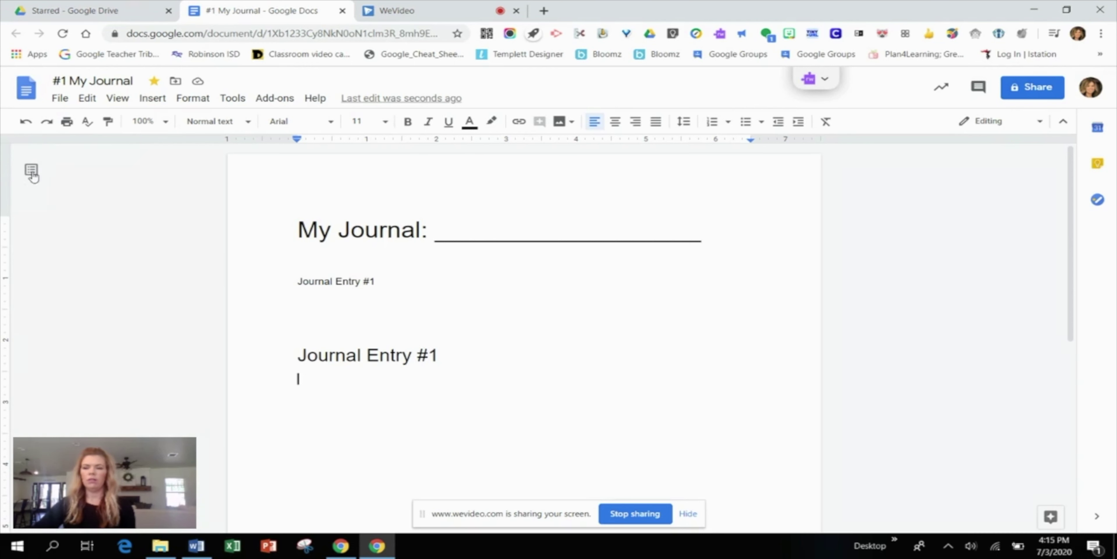
click(31, 171)
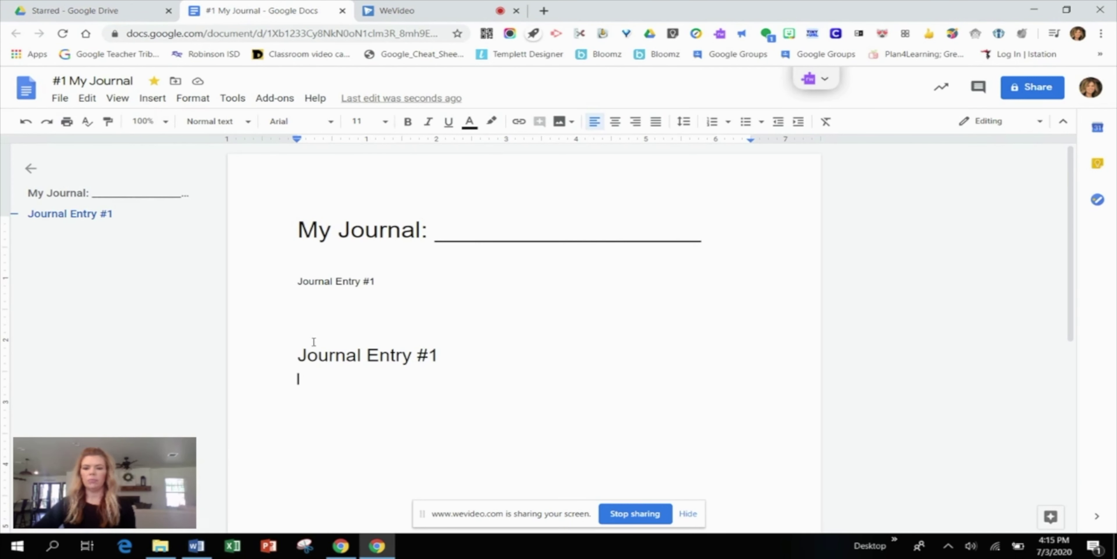
Step: Add "Journal Entry #2" as a Heading 1 line below the first heading and start a new line
click(249, 126)
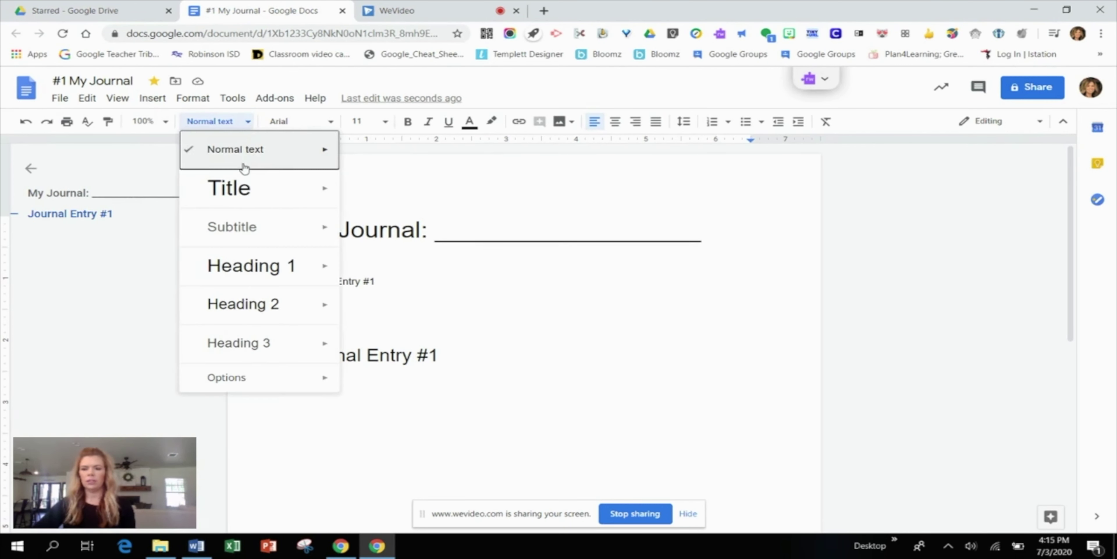
click(237, 265)
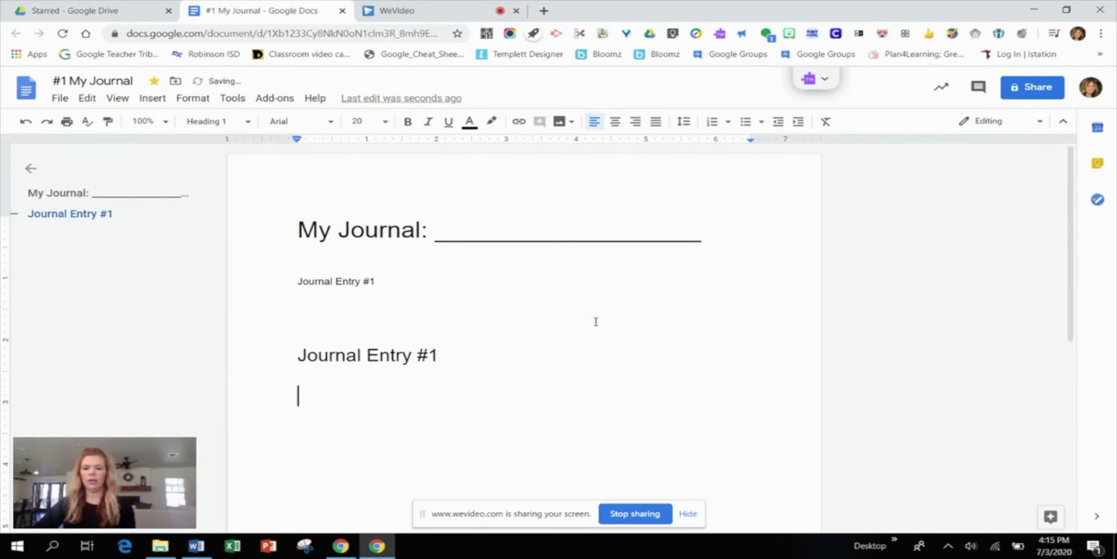
text(Jou)
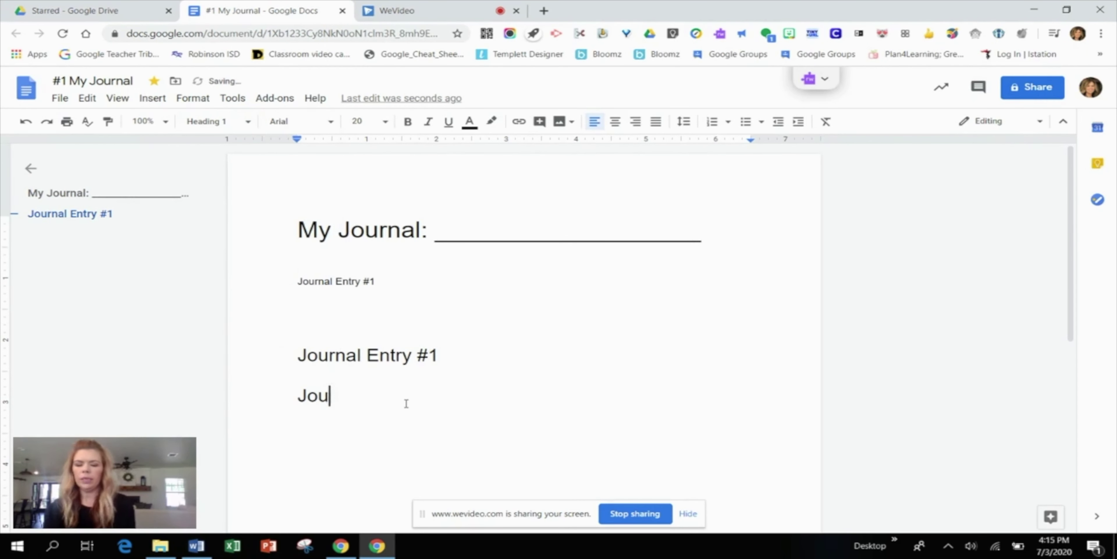
text(rnal Entr)
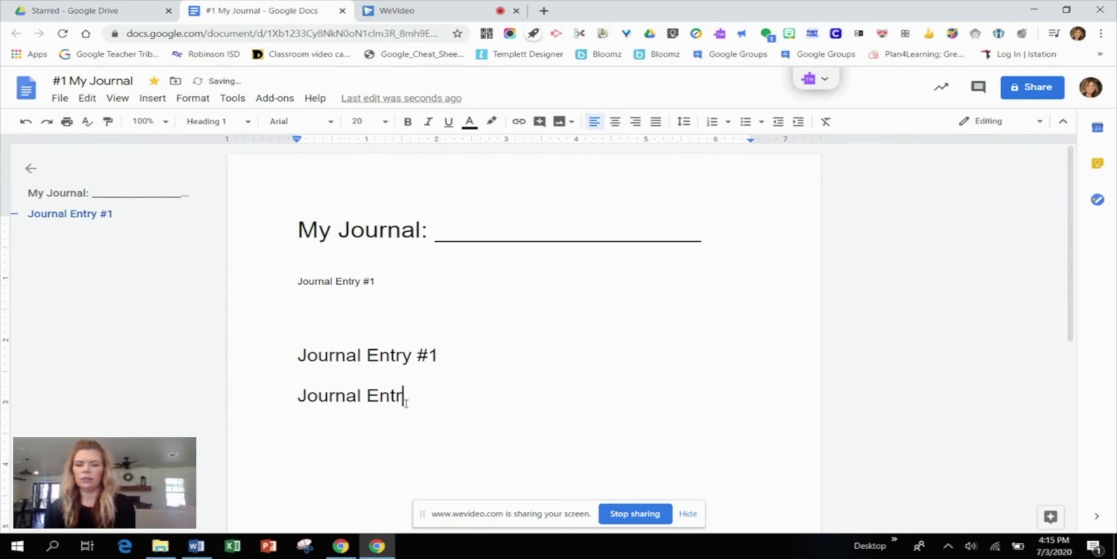
text(y #2)
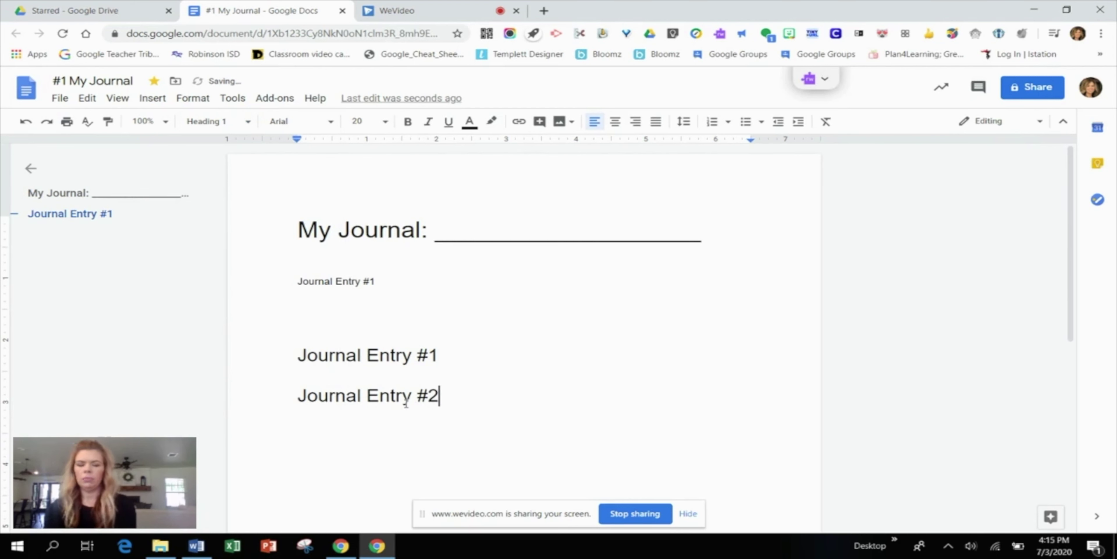
key(Return)
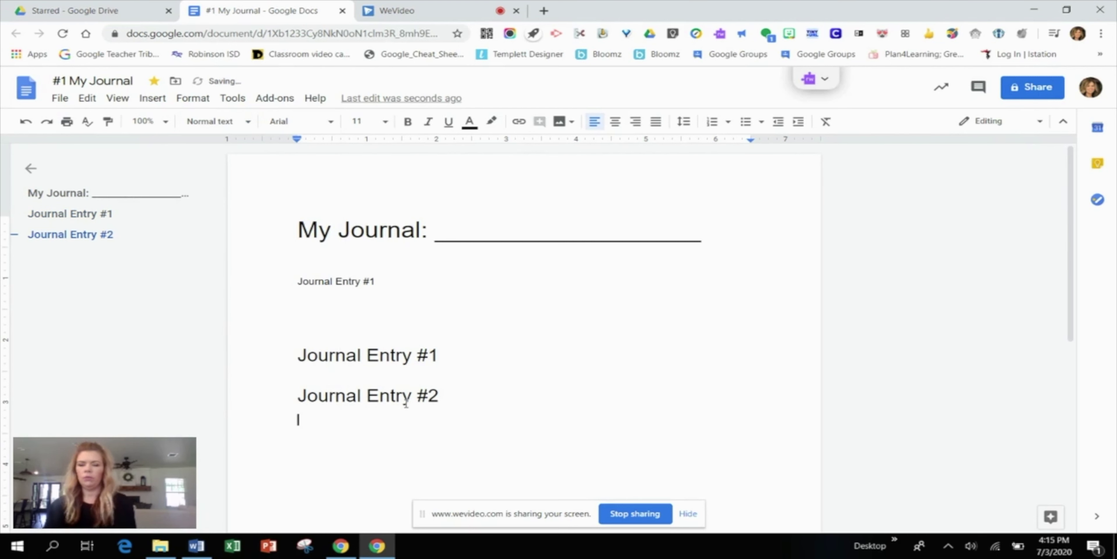
Step: Add "Journal Entry #3" as a Heading 1 line below the second heading and start a new line
click(249, 124)
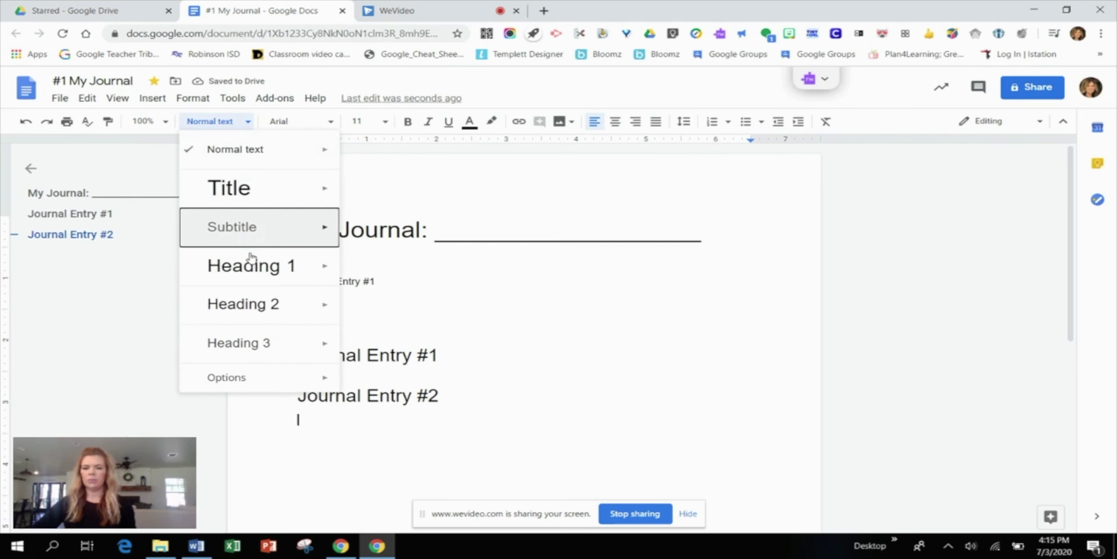
click(252, 265)
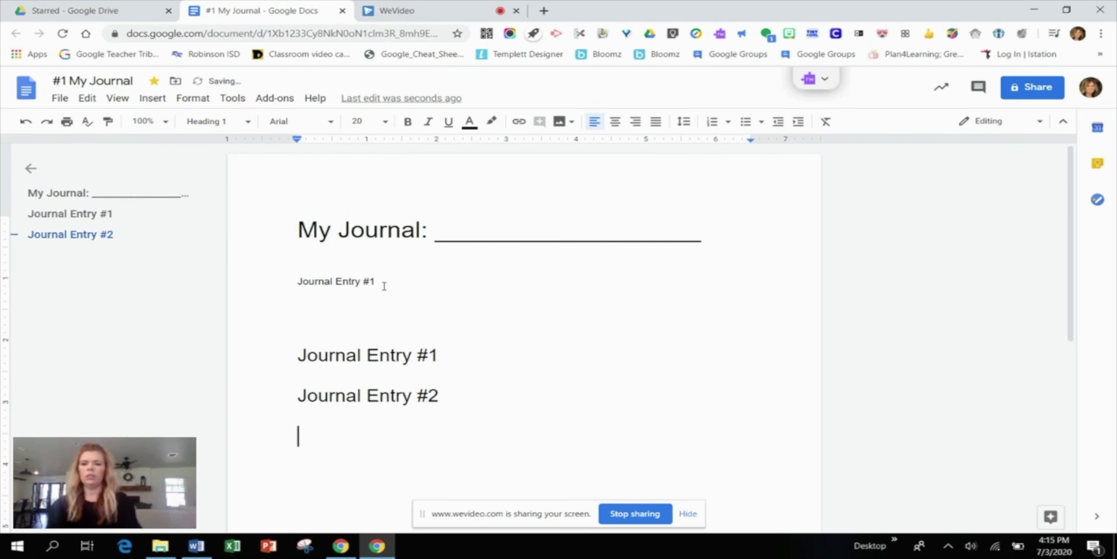
text(Joun)
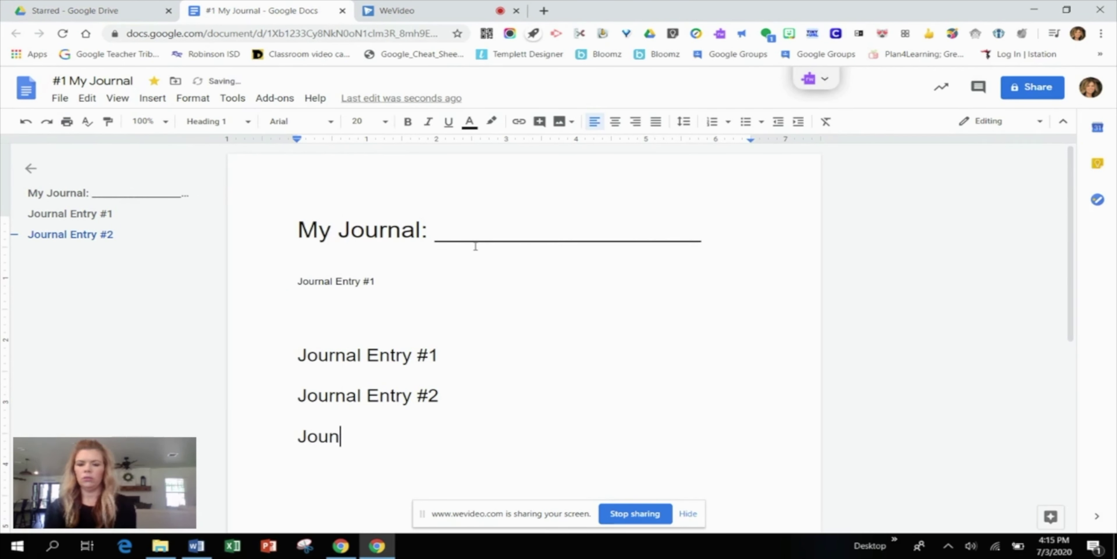
text(ral Entry)
key(BackSpace)
key(BackSpace)
key(BackSpace)
key(BackSpace)
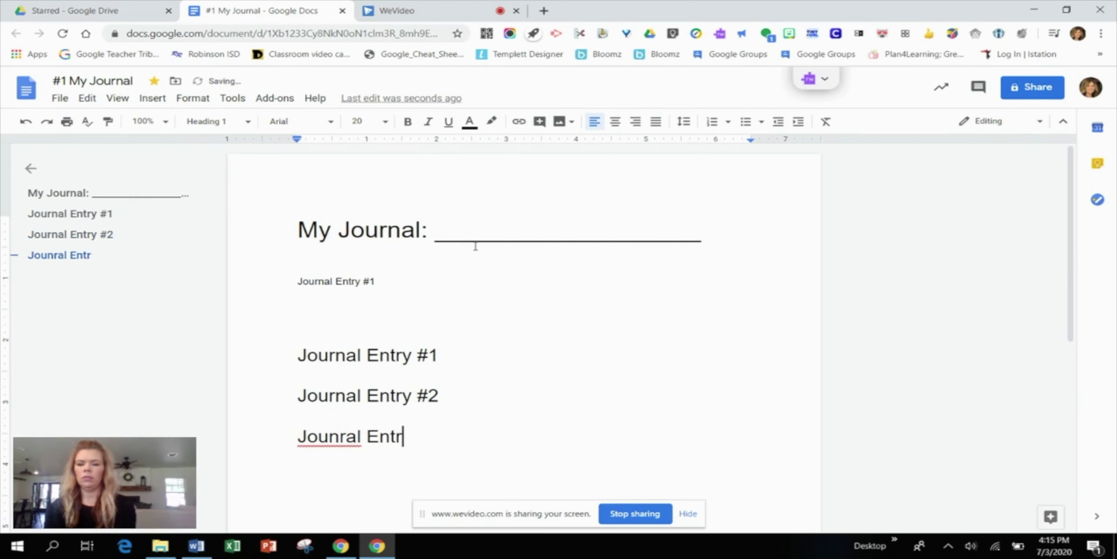
key(BackSpace)
key(BackSpace)
key(BackSpace)
key(BackSpace)
key(BackSpace)
key(BackSpace)
text(rn)
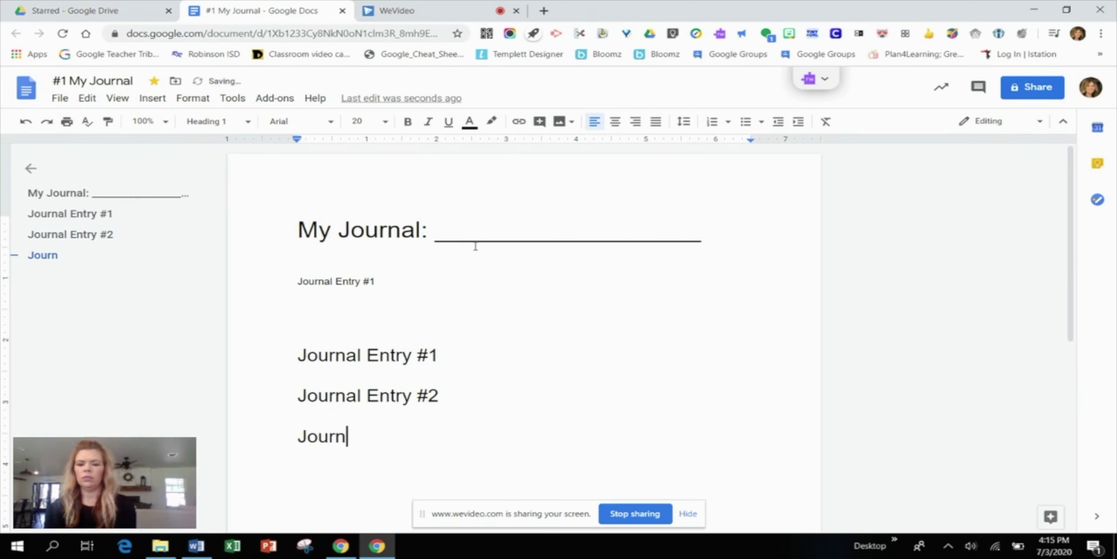
text(al Entry )
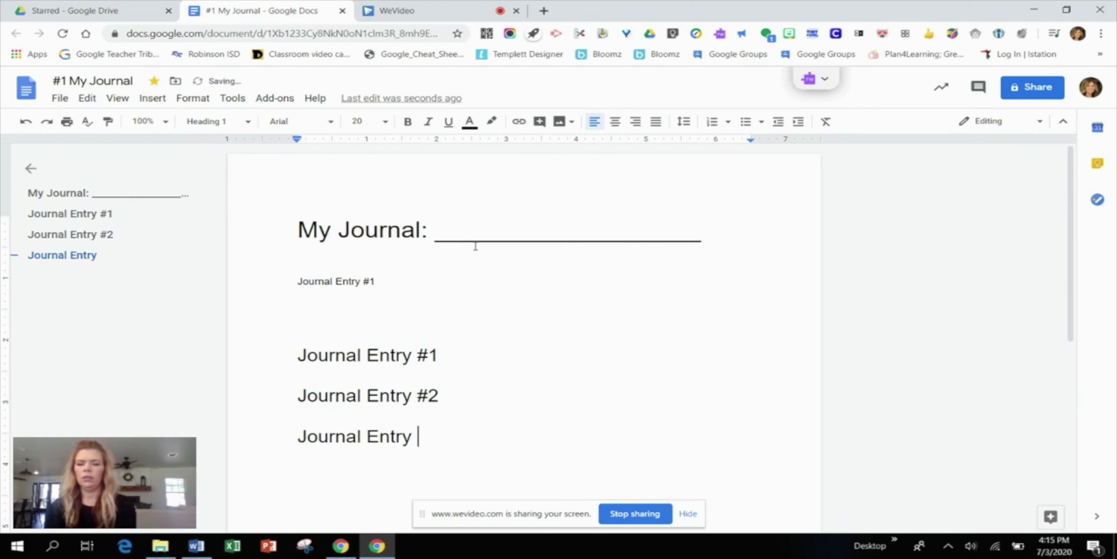
text(#3)
key(Return)
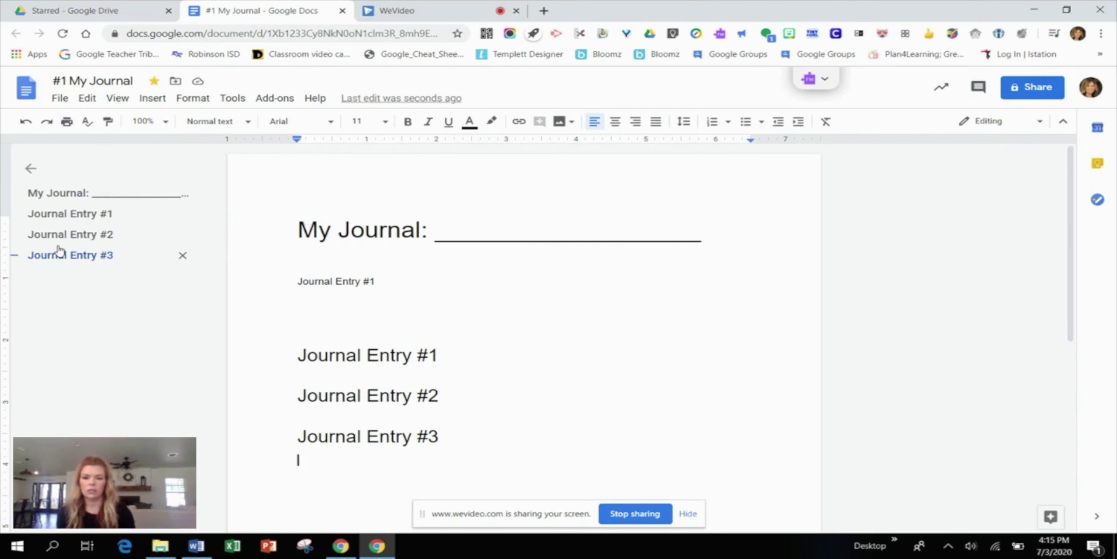
Step: Update the table of contents so it links to all the journal entry headings
click(301, 284)
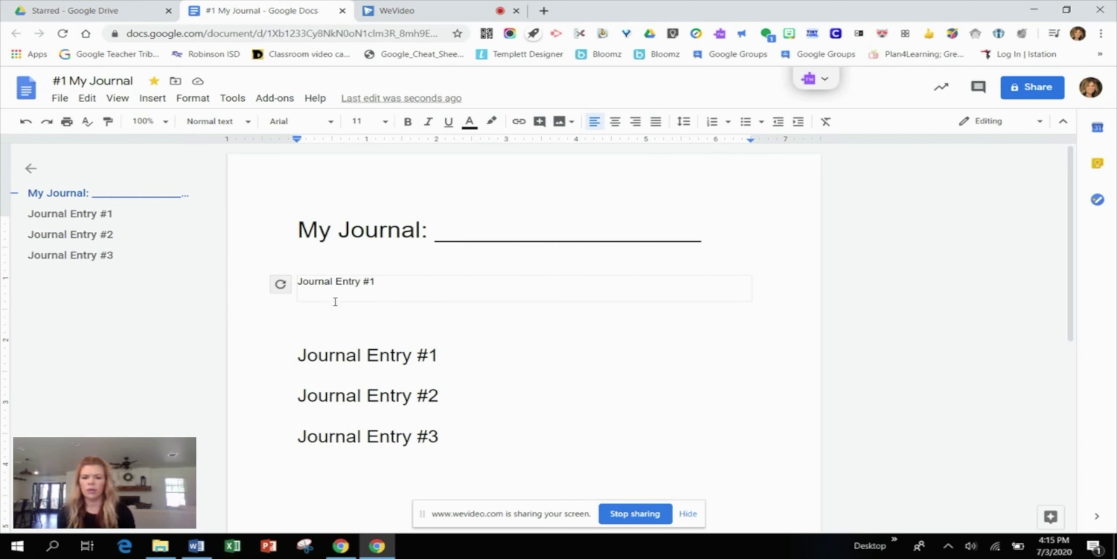
click(281, 285)
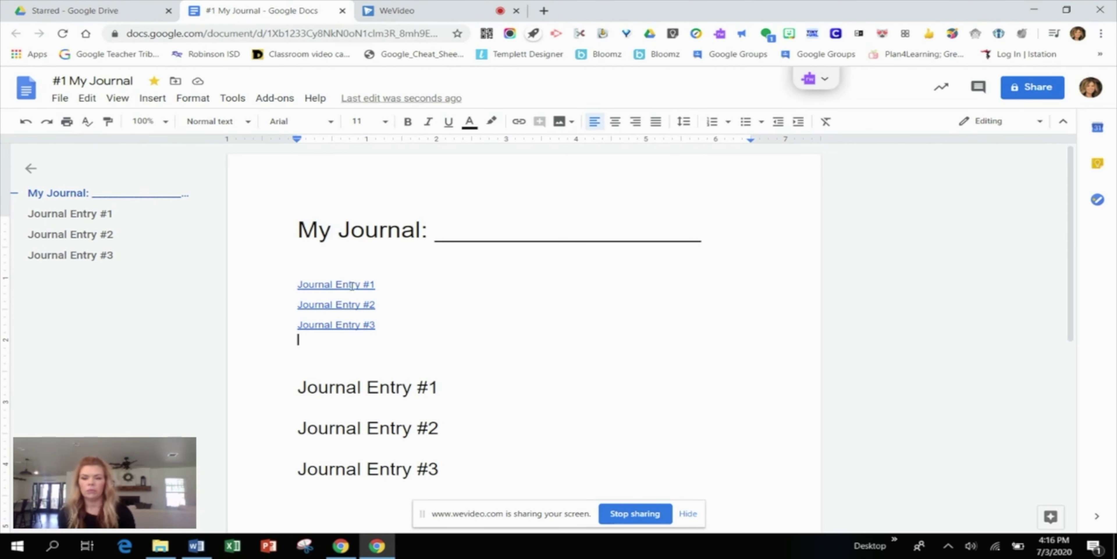
scroll(507, 361, down, 3)
scroll(503, 364, up, 3)
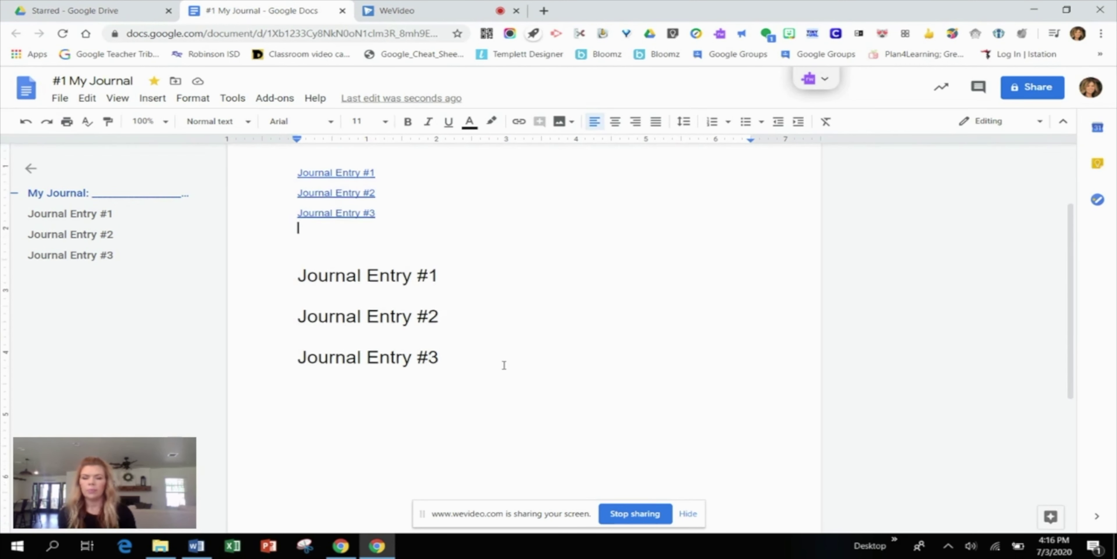
scroll(494, 371, down, 2)
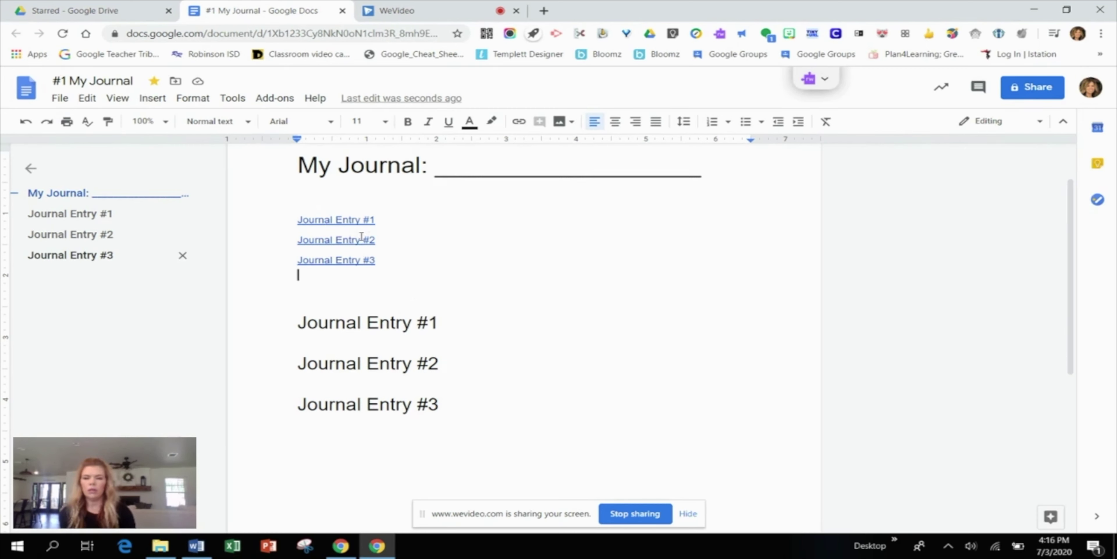
Step: Display the link preview of the Journal Entry #1 item in the table of contents and look over the page
click(366, 221)
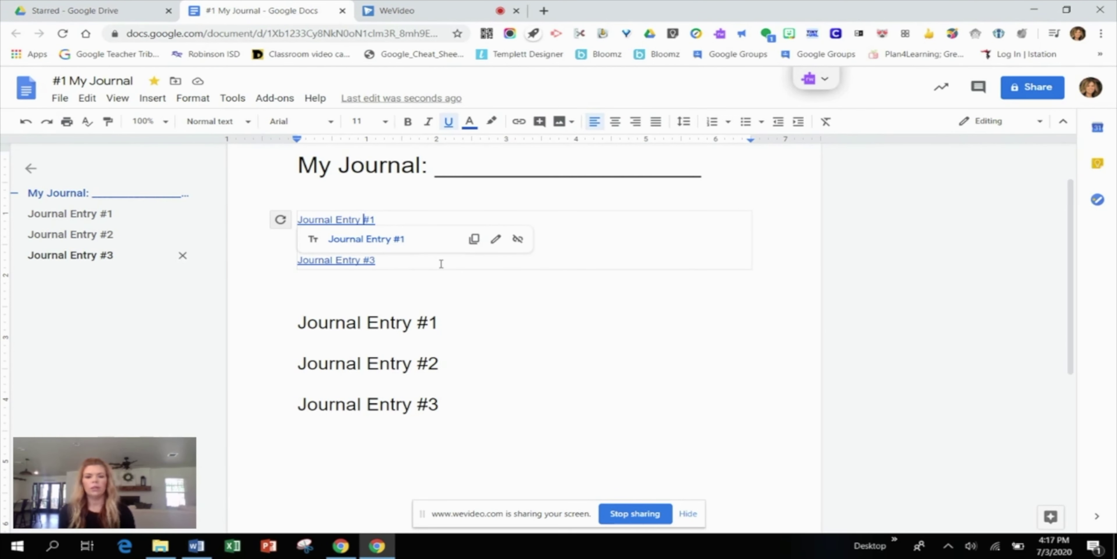
scroll(451, 291, down, 3)
scroll(516, 304, up, 2)
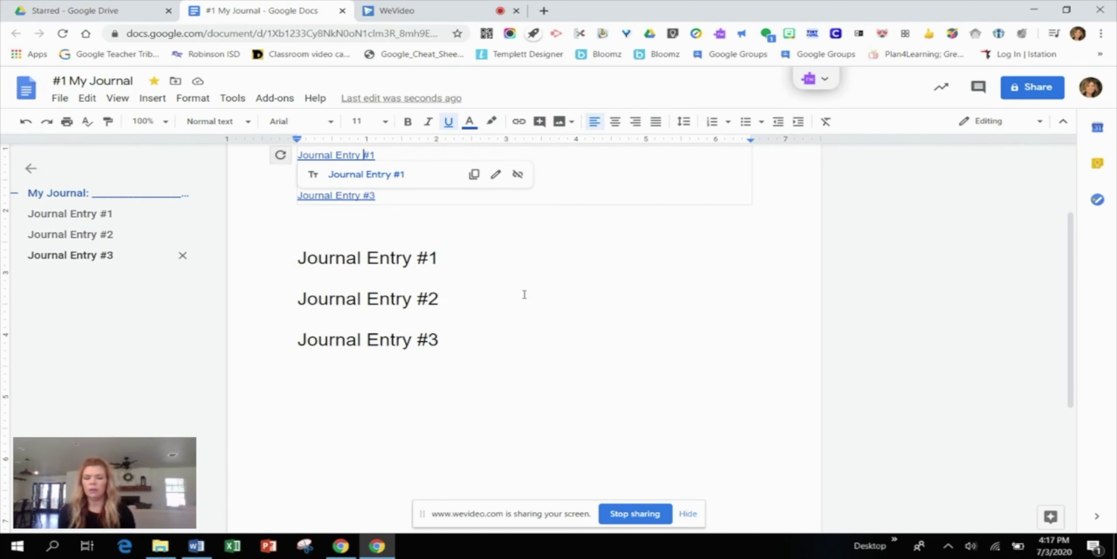
scroll(525, 294, up, 3)
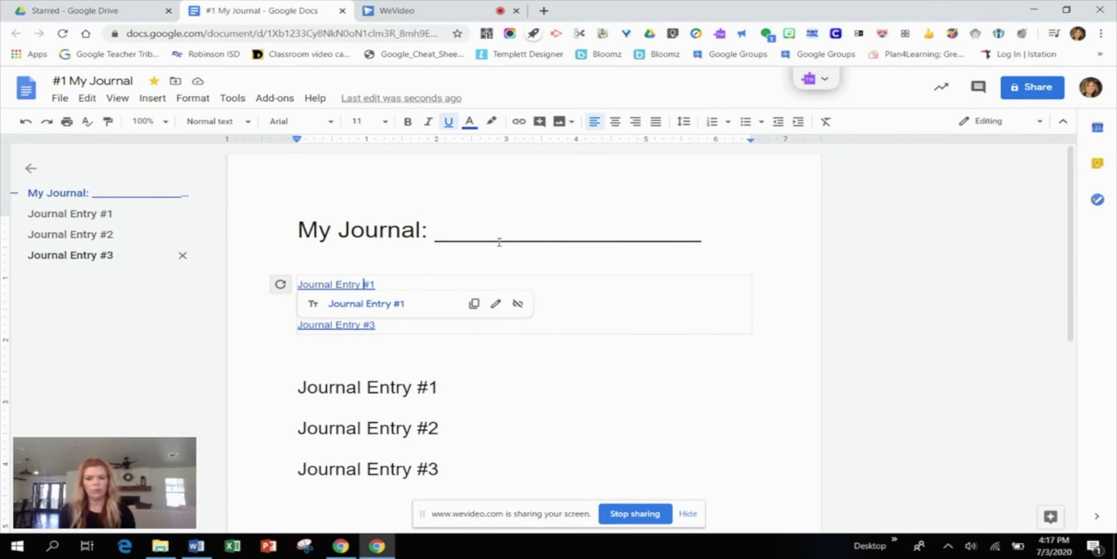
Step: Close the journal document and open the Robinson ISD templates in the Google Docs template gallery from Drive
click(343, 11)
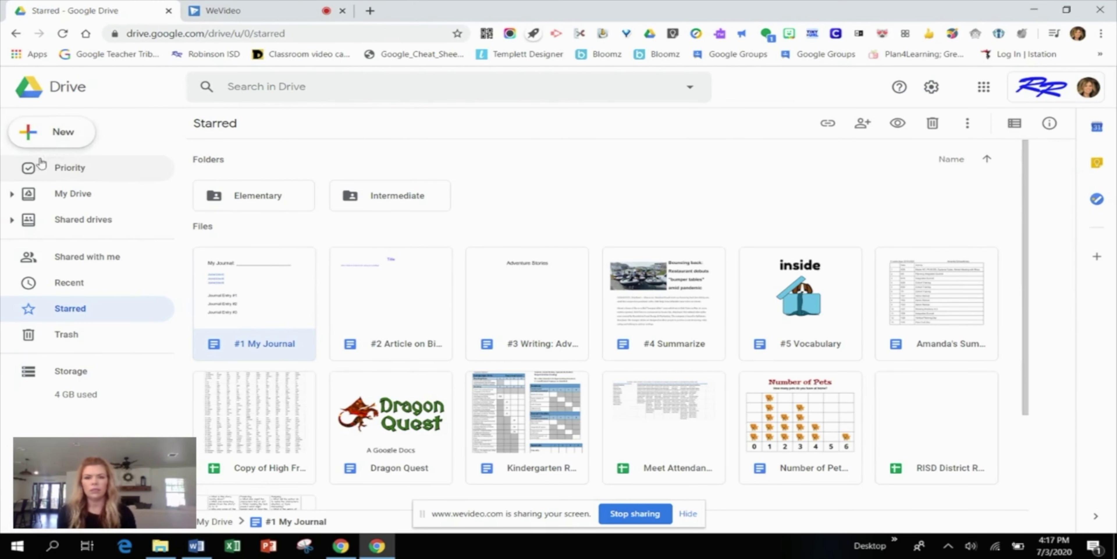
click(26, 137)
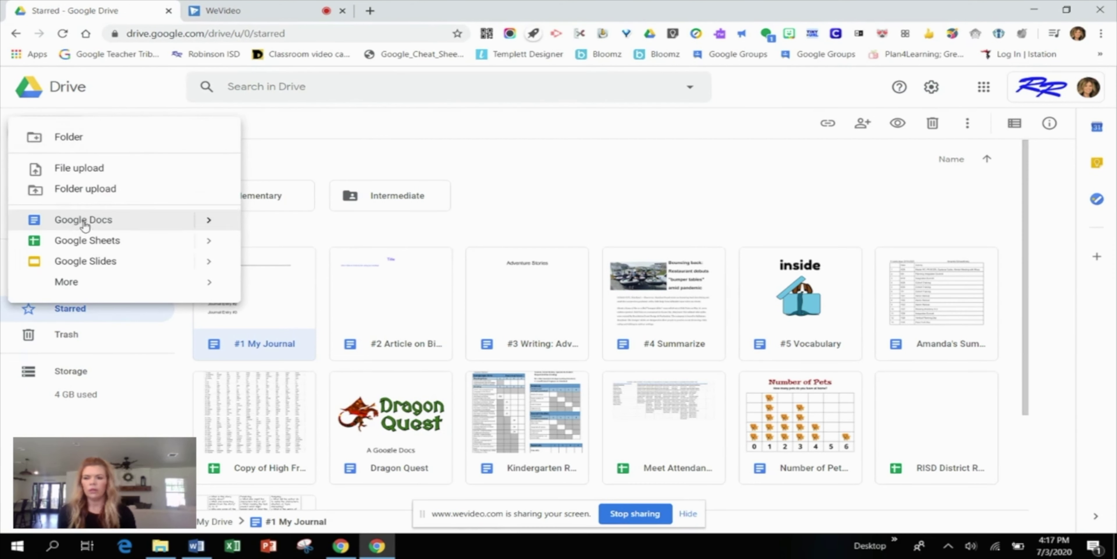
mouse_move(209, 222)
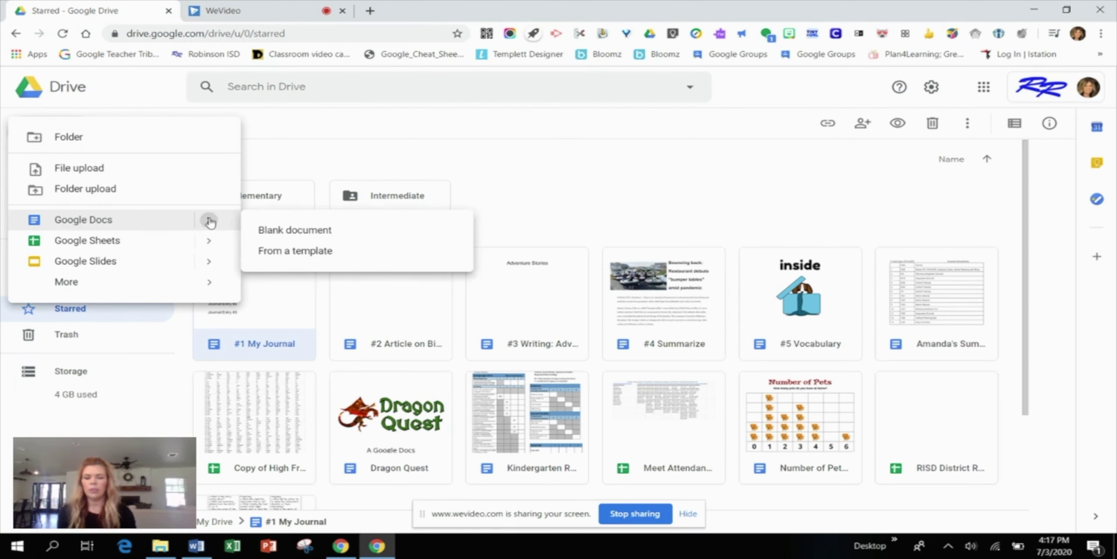
click(276, 256)
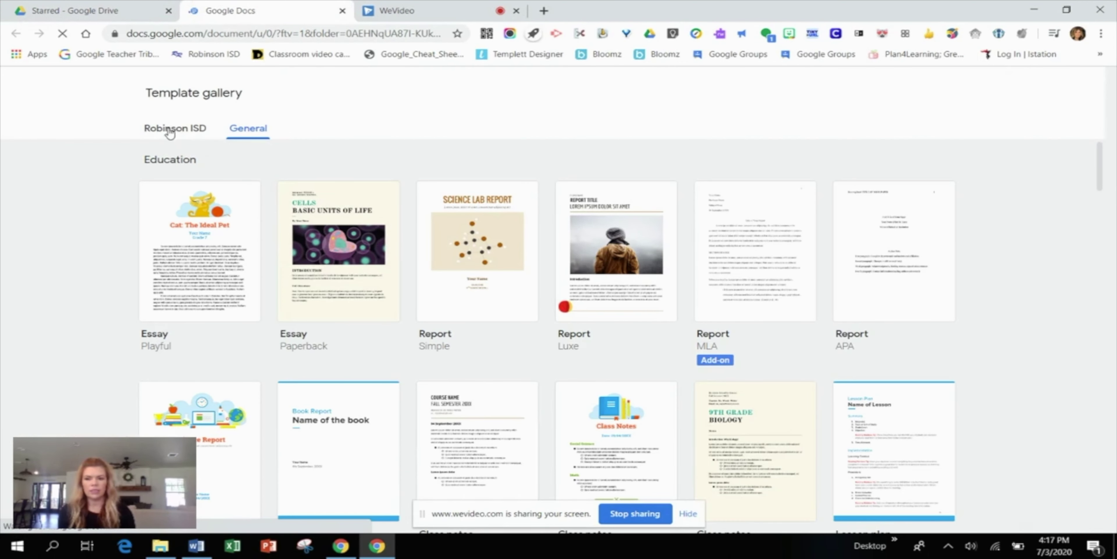
click(190, 130)
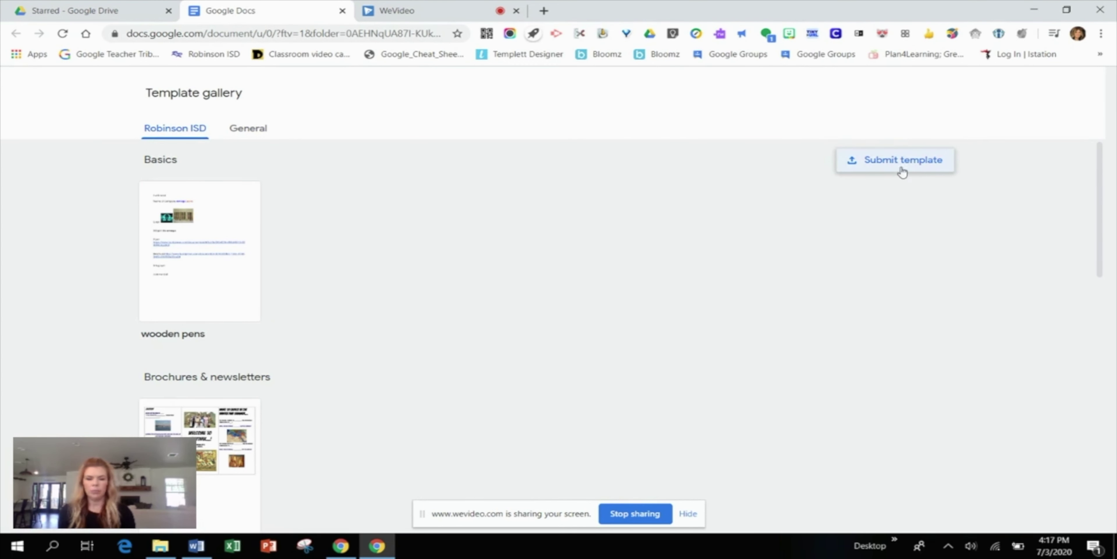
Step: Start a template submission with the starred #1 My Journal document, submitting a copy instead of the original
click(880, 162)
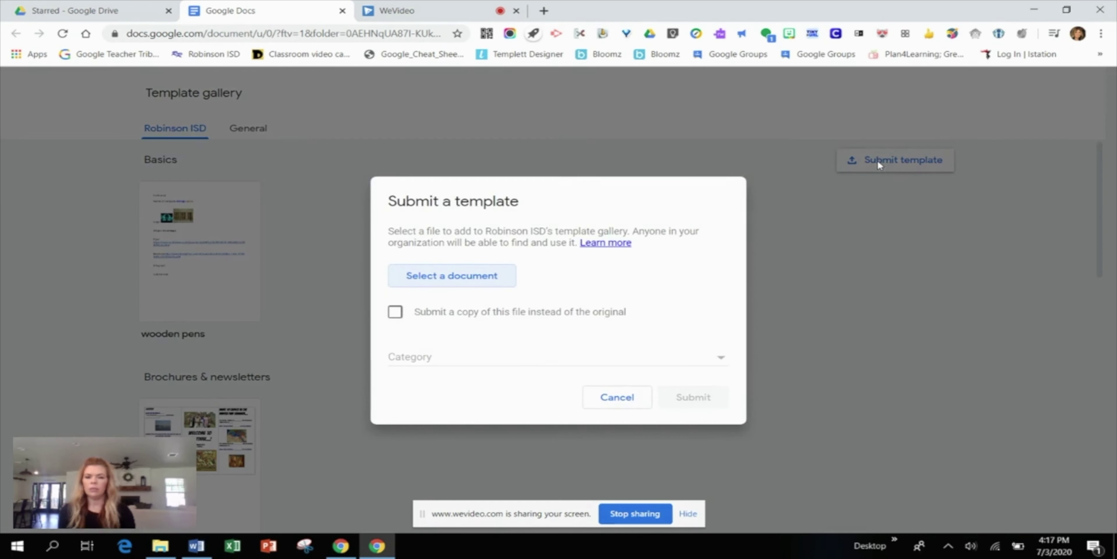
click(424, 273)
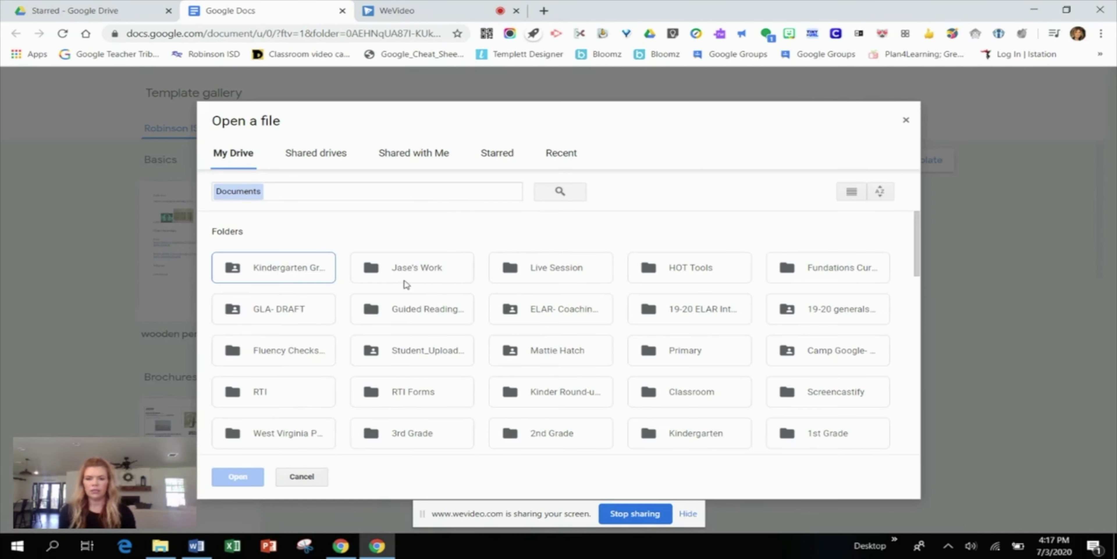
click(506, 161)
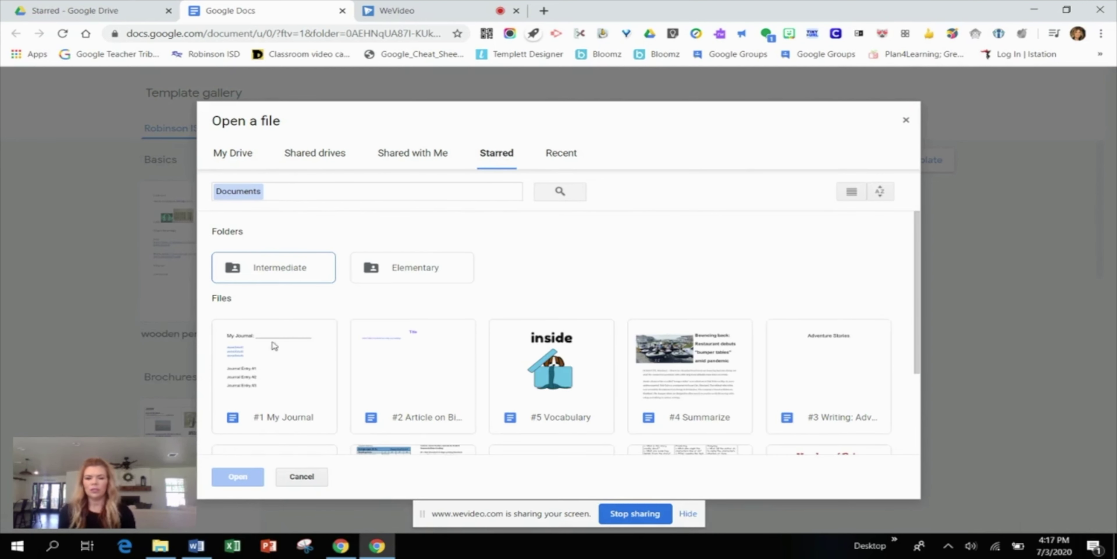
double_click(285, 379)
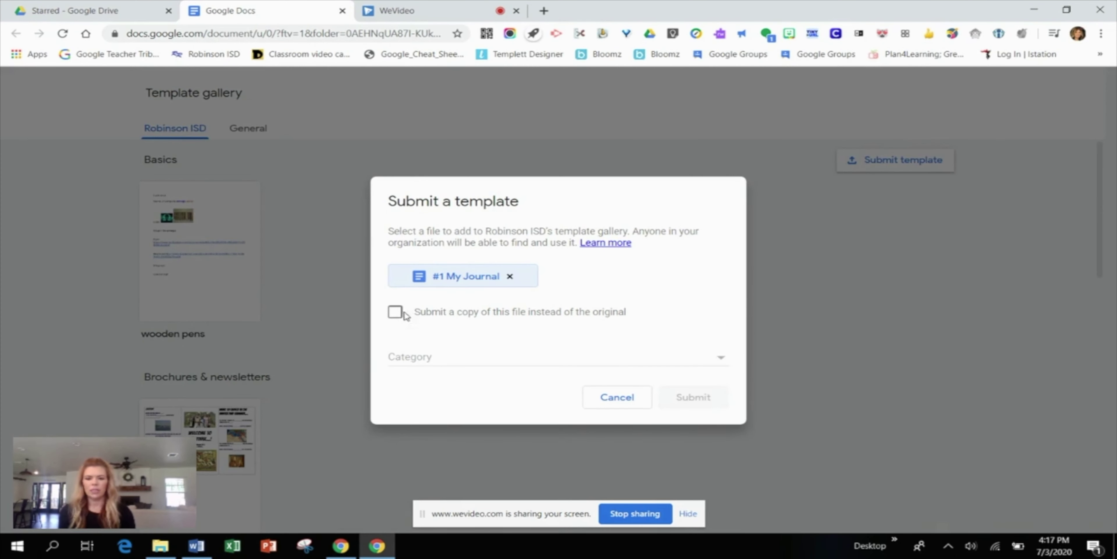
click(395, 313)
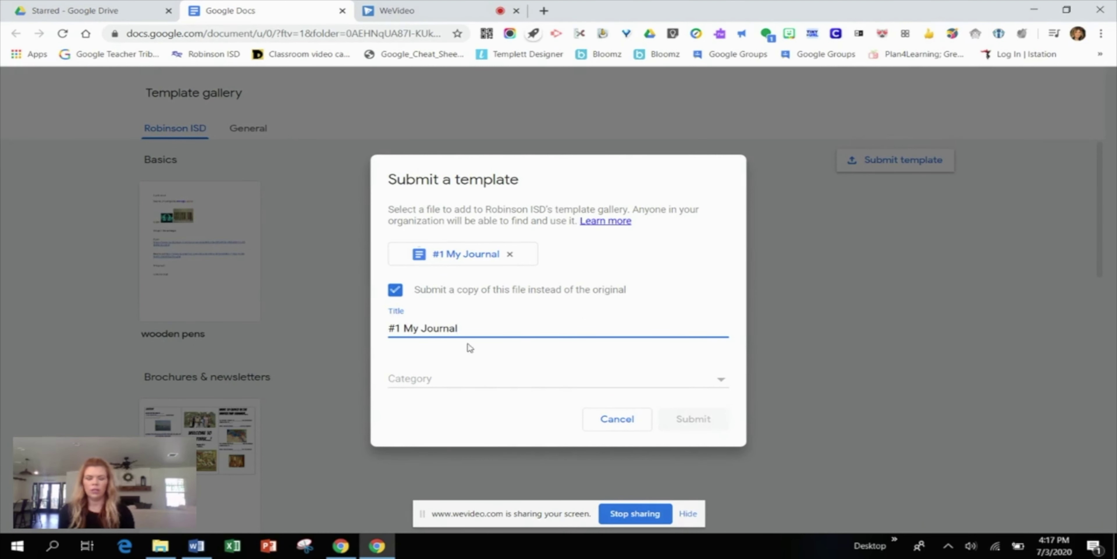
Step: Retitle the template copy as "My Journal" by removing the number prefix
drag(479, 321, 379, 328)
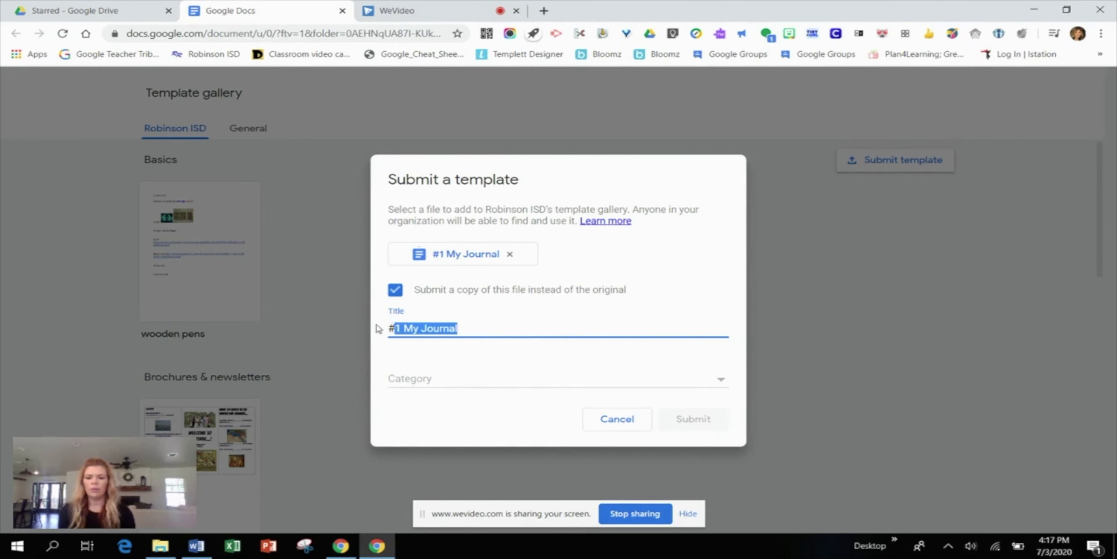
click(407, 328)
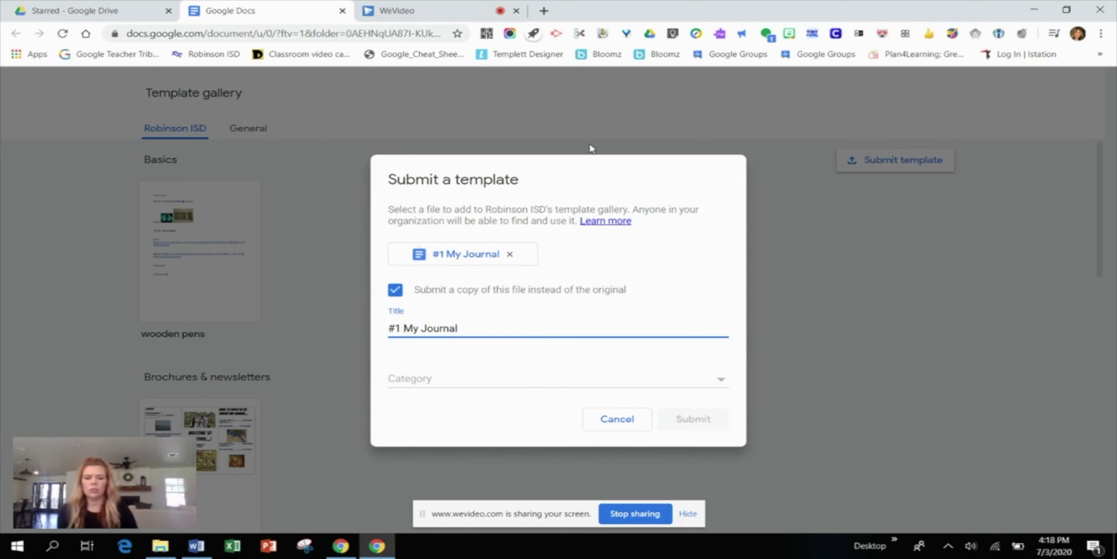
key(BackSpace)
key(BackSpace)
key(BackSpace)
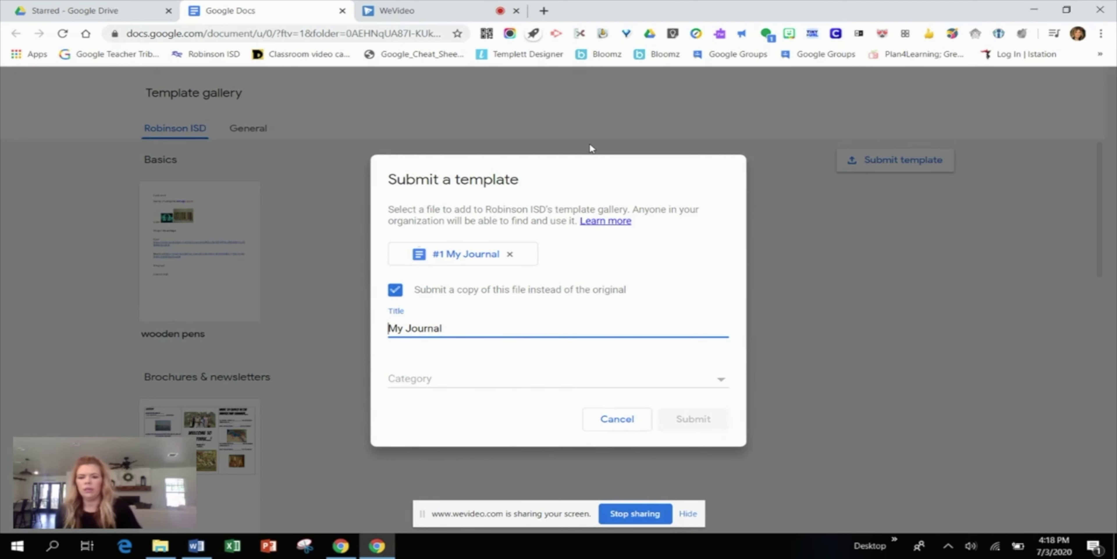
Step: Assign the Basics category to the template and submit it to the school's gallery
click(589, 391)
scroll(527, 449, down, 3)
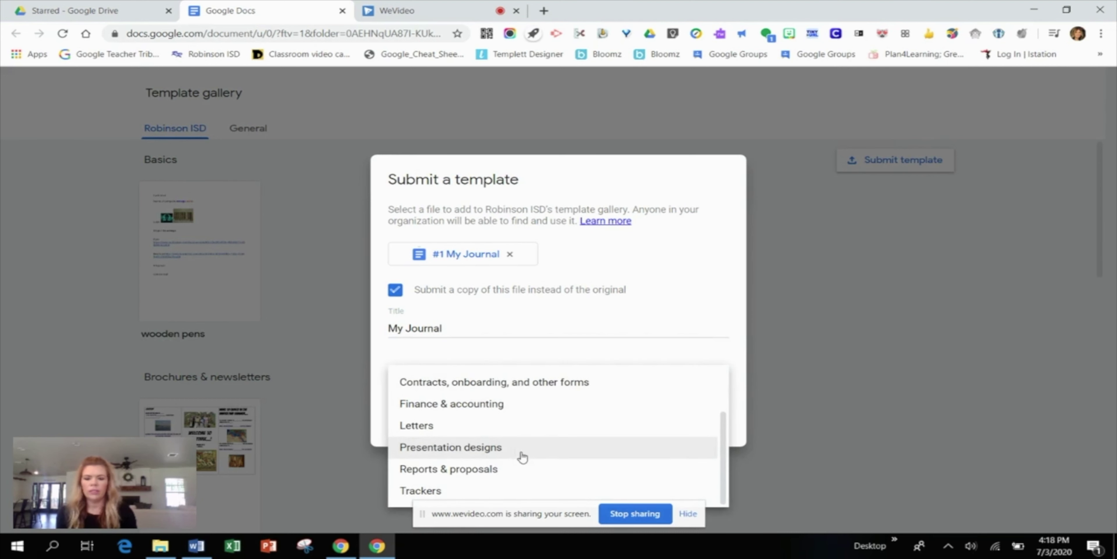
scroll(512, 466, up, 3)
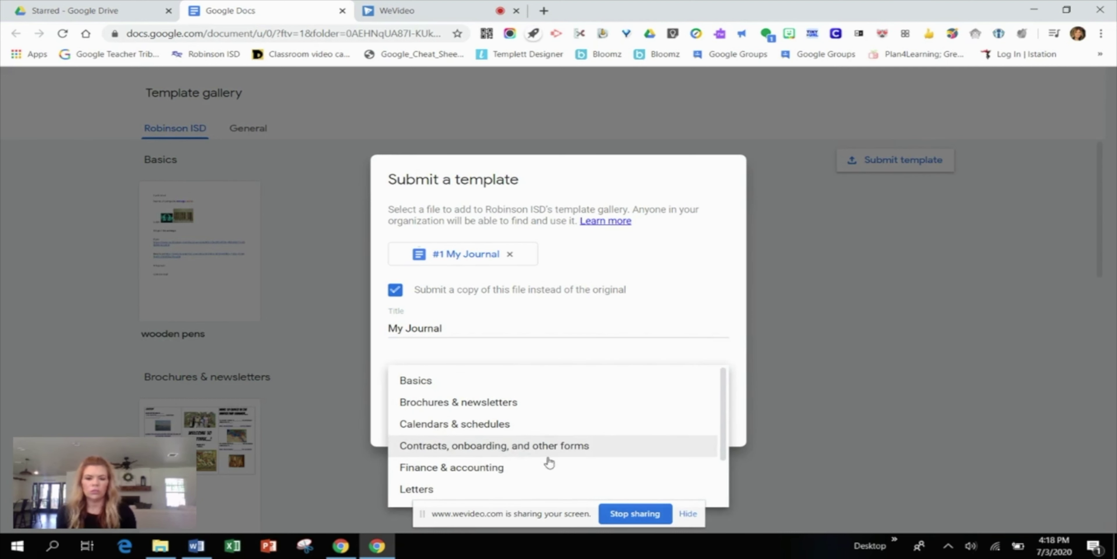
click(423, 381)
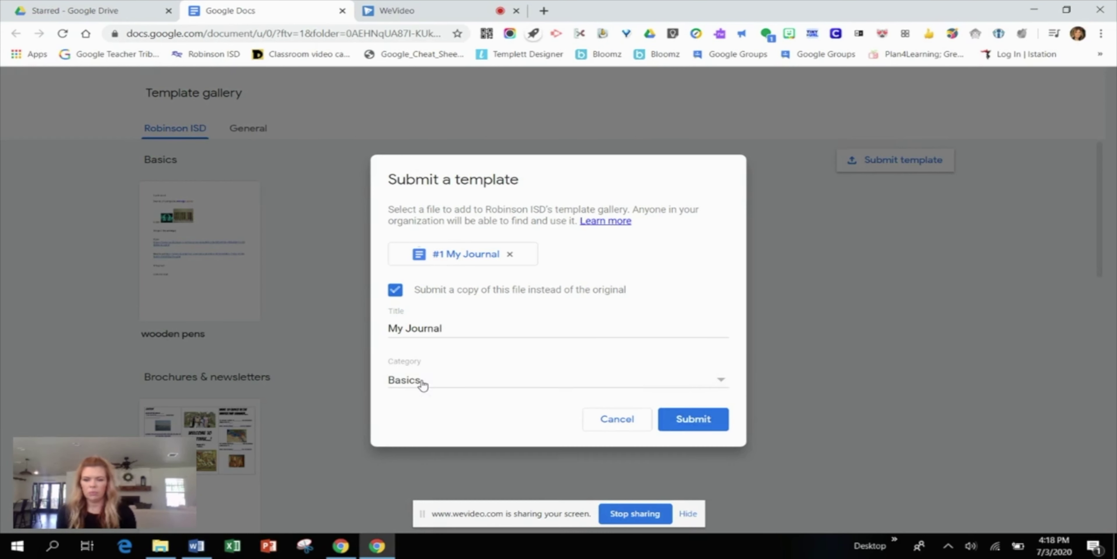
click(687, 419)
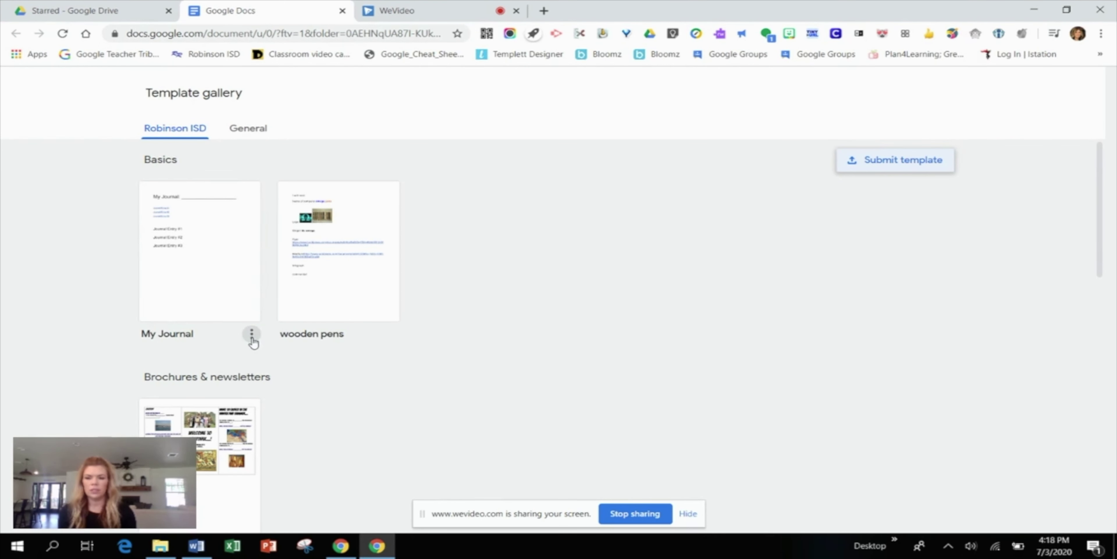
Step: Display the My Journal template's gallery options, and leave the gallery for the #2 Article on Bicycles document in Drive
click(251, 333)
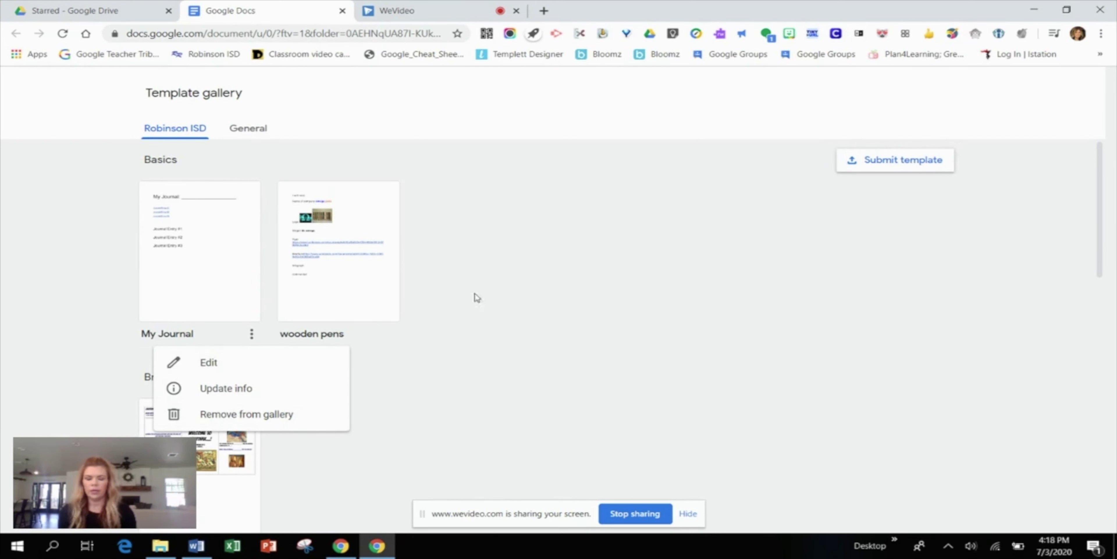
click(608, 270)
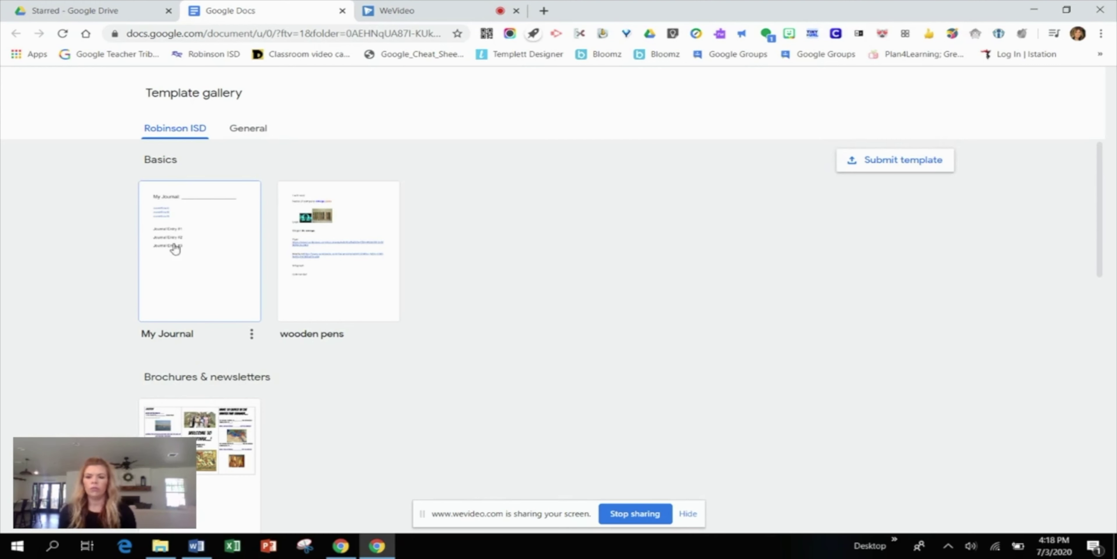
click(342, 11)
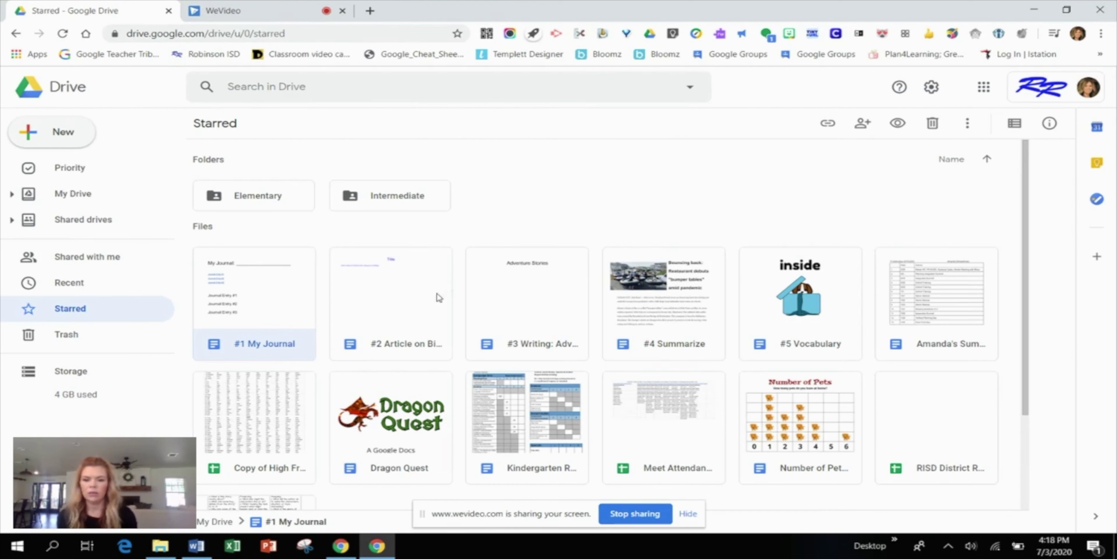
double_click(403, 310)
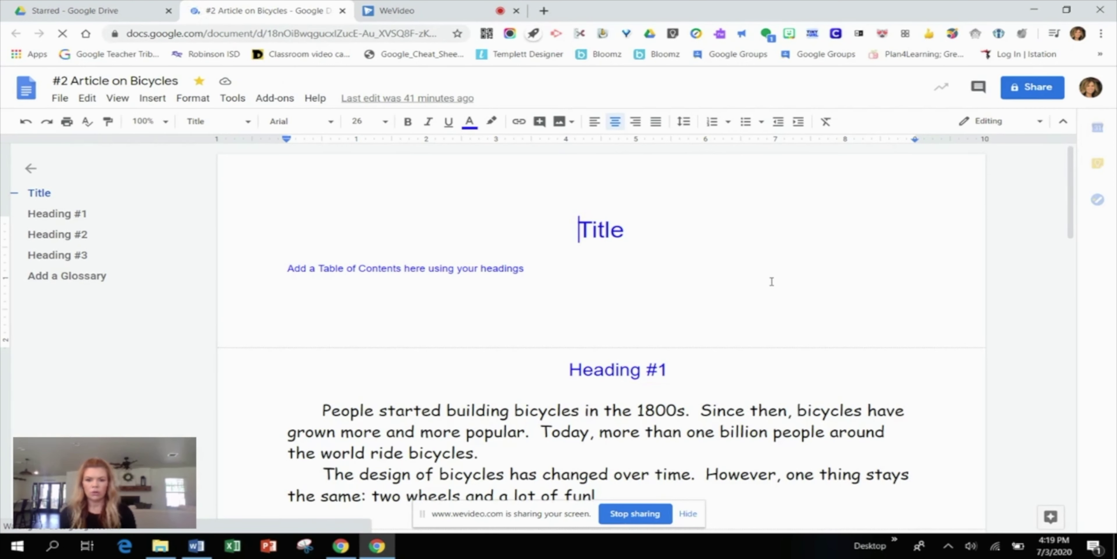
Step: Look through the bicycle article's headings, caption, image and glossary placeholders on all pages
scroll(624, 299, down, 5)
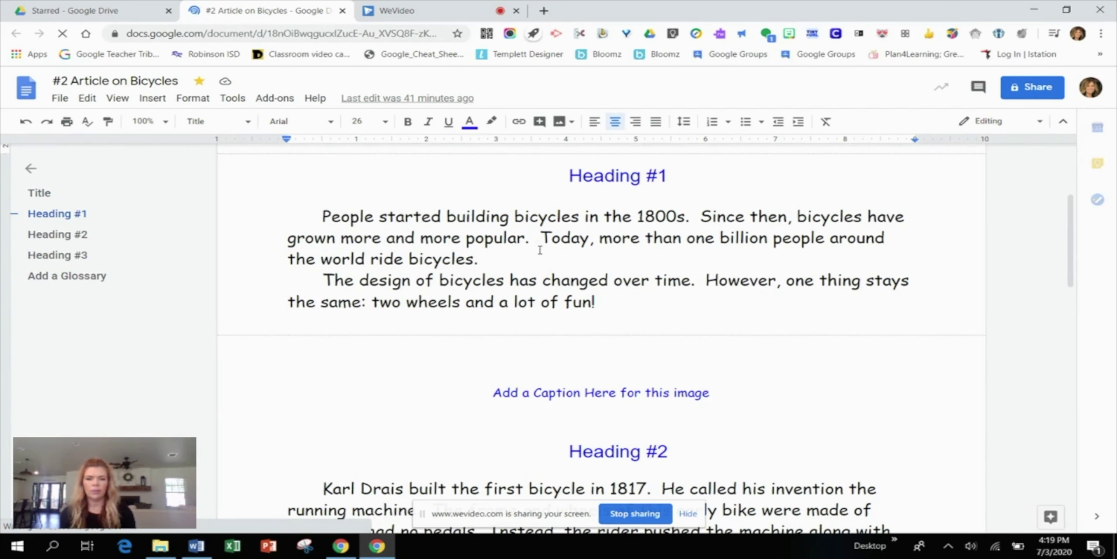
scroll(662, 250, up, 5)
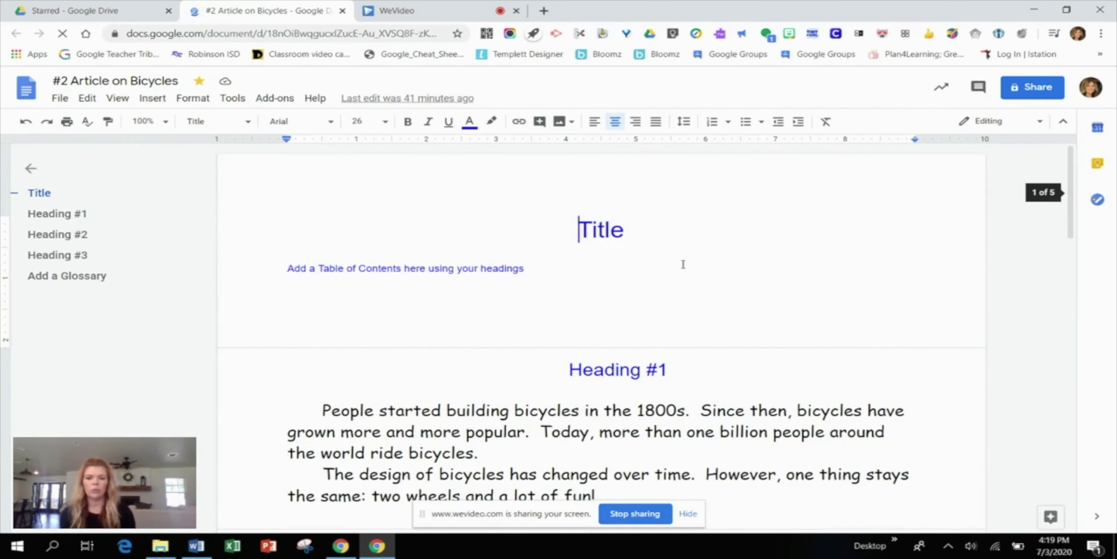
scroll(683, 265, down, 10)
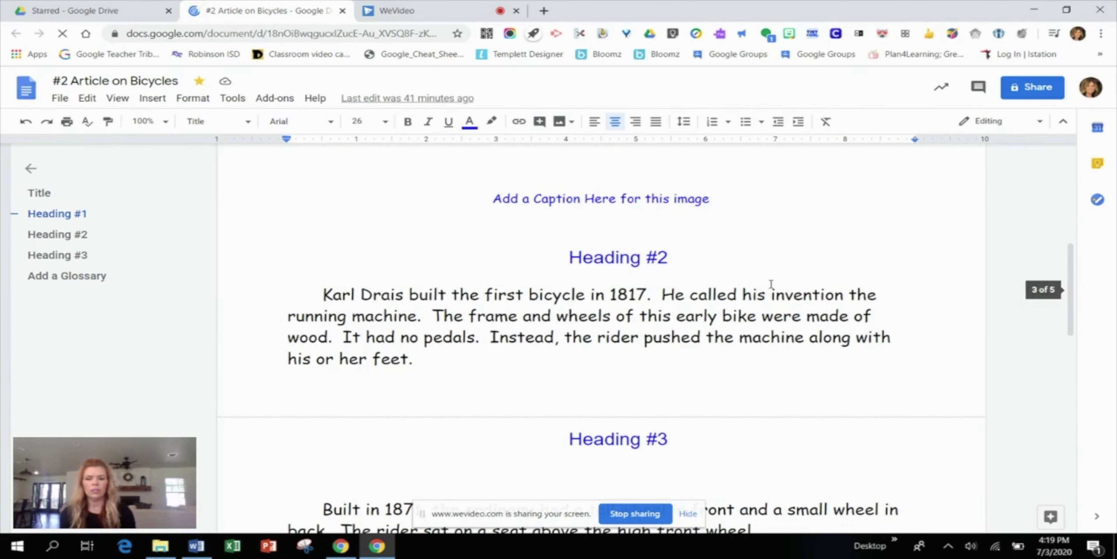
scroll(771, 284, down, 8)
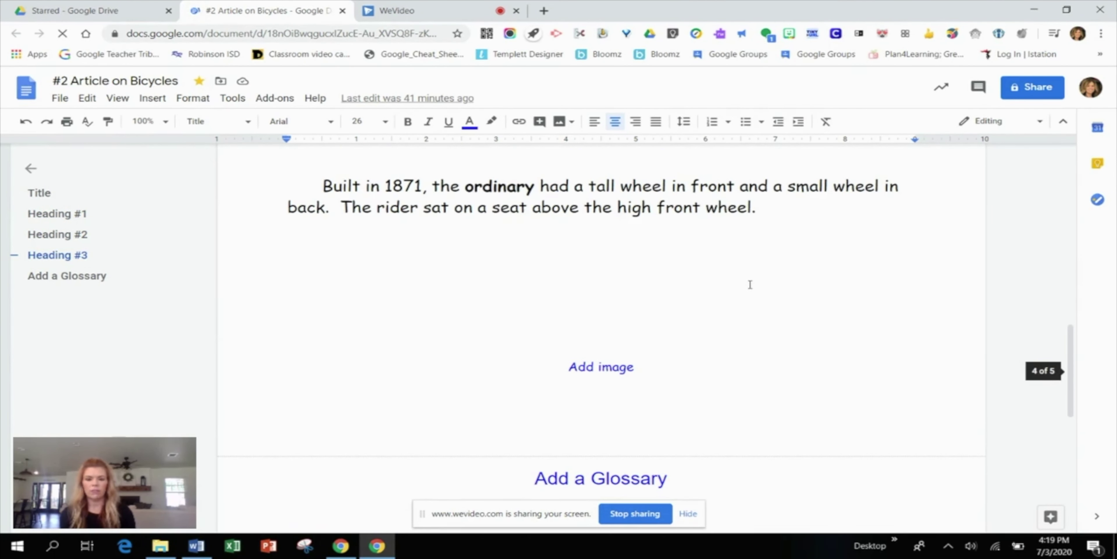
scroll(741, 289, up, 4)
scroll(742, 290, down, 7)
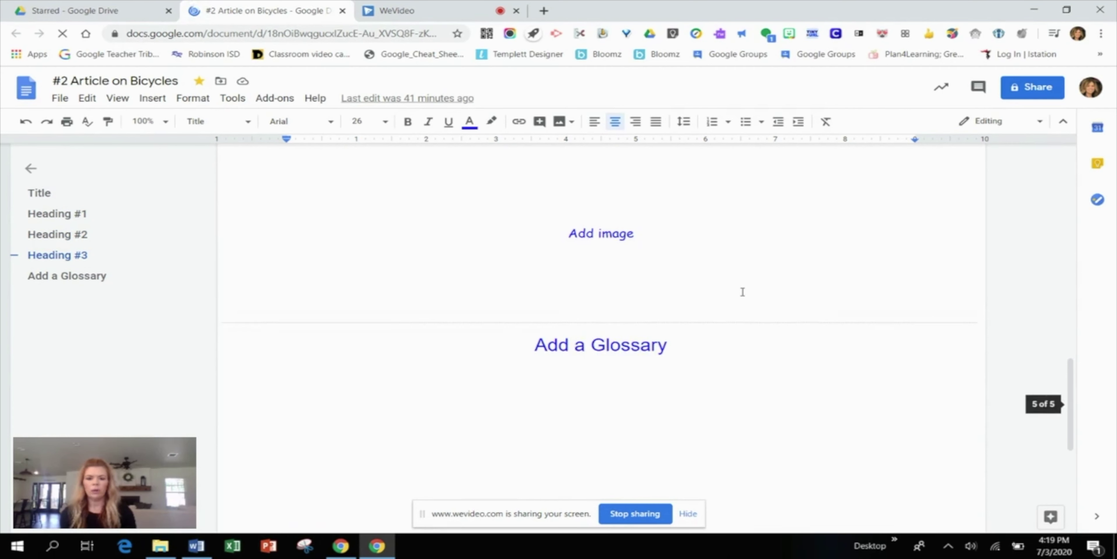
scroll(742, 292, up, 2)
scroll(742, 291, up, 5)
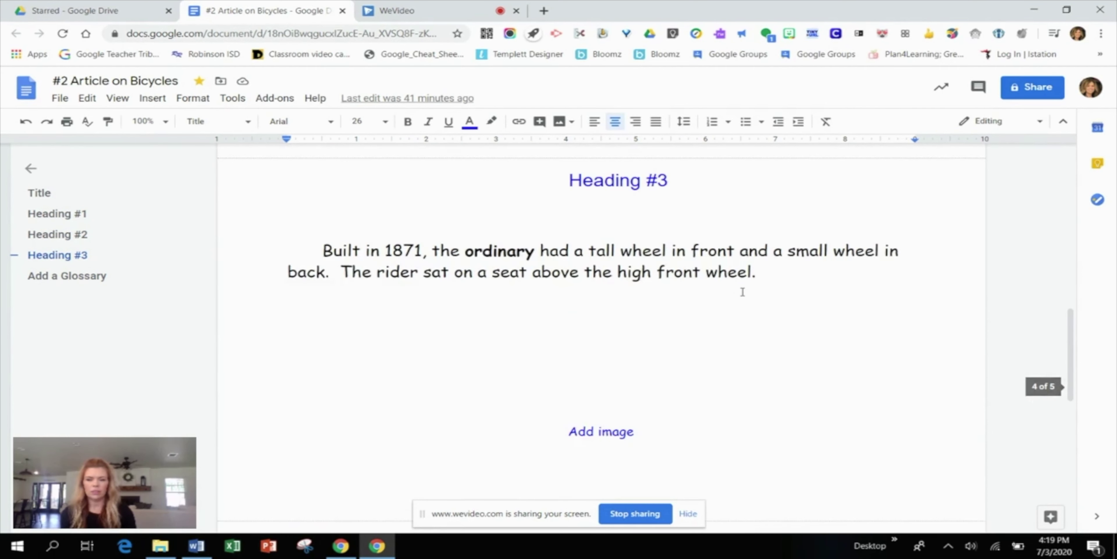
scroll(863, 411, down, 3)
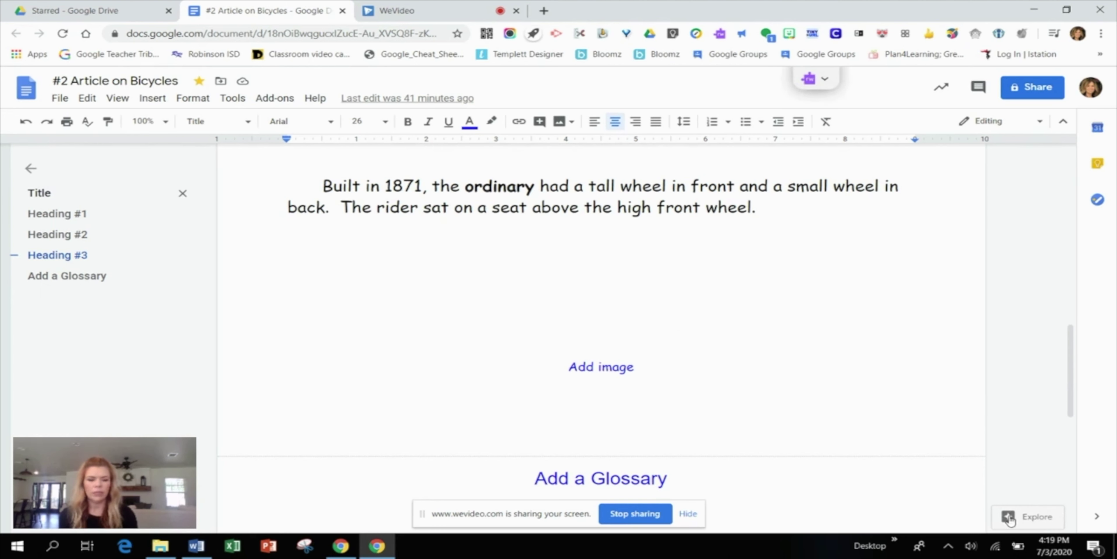
Step: Open the Explore tool, look over its bicycle suggestions and start a search there
click(1037, 521)
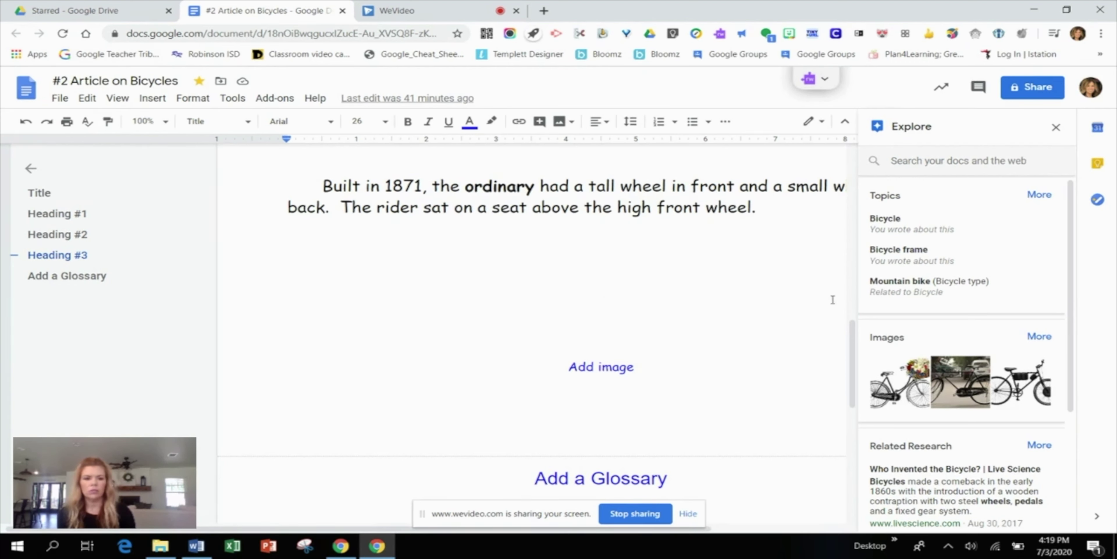
mouse_move(926, 407)
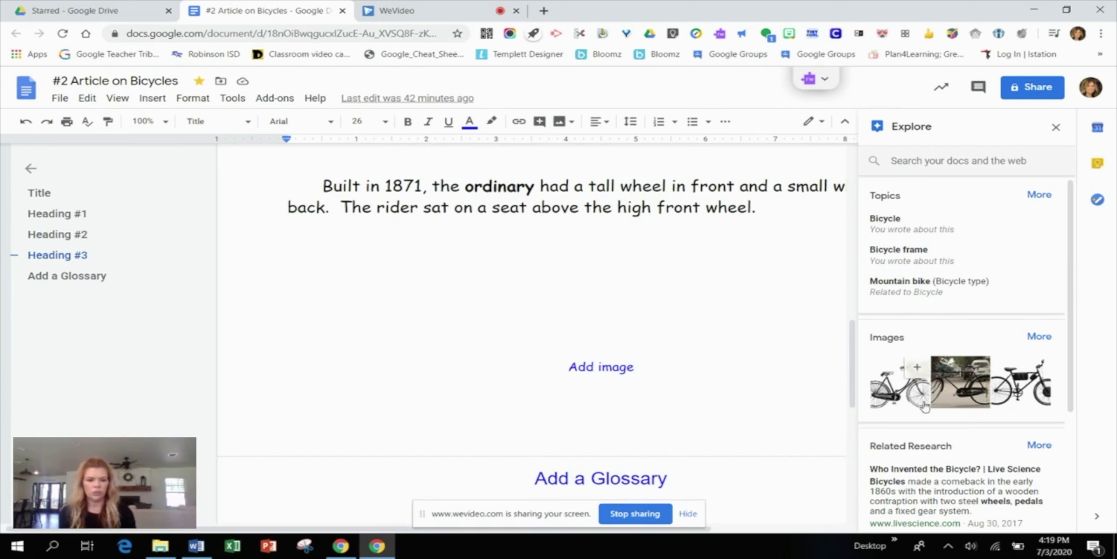
scroll(942, 355, down, 4)
scroll(943, 355, up, 4)
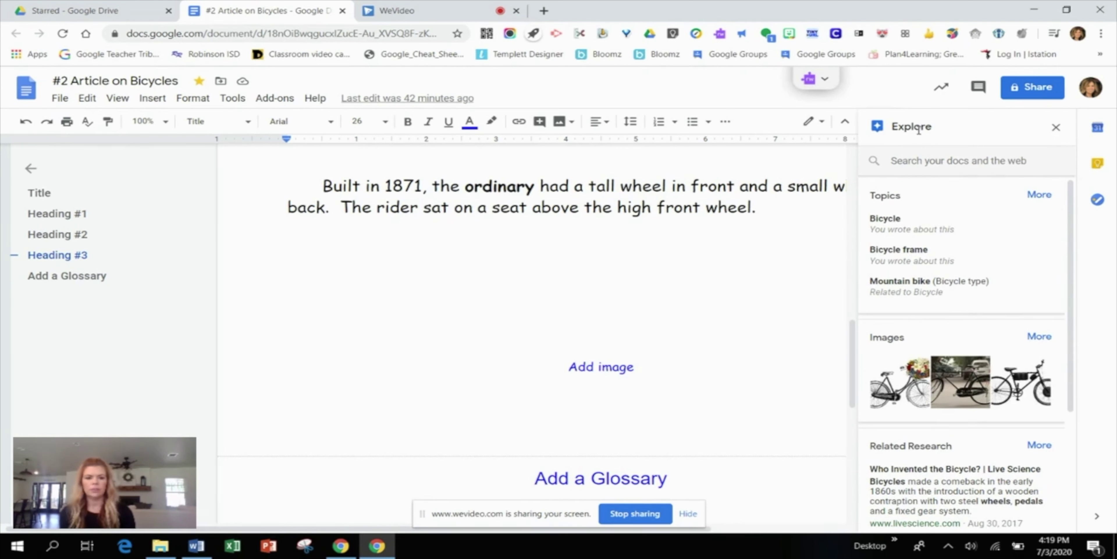
click(918, 161)
key(Down)
key(Down)
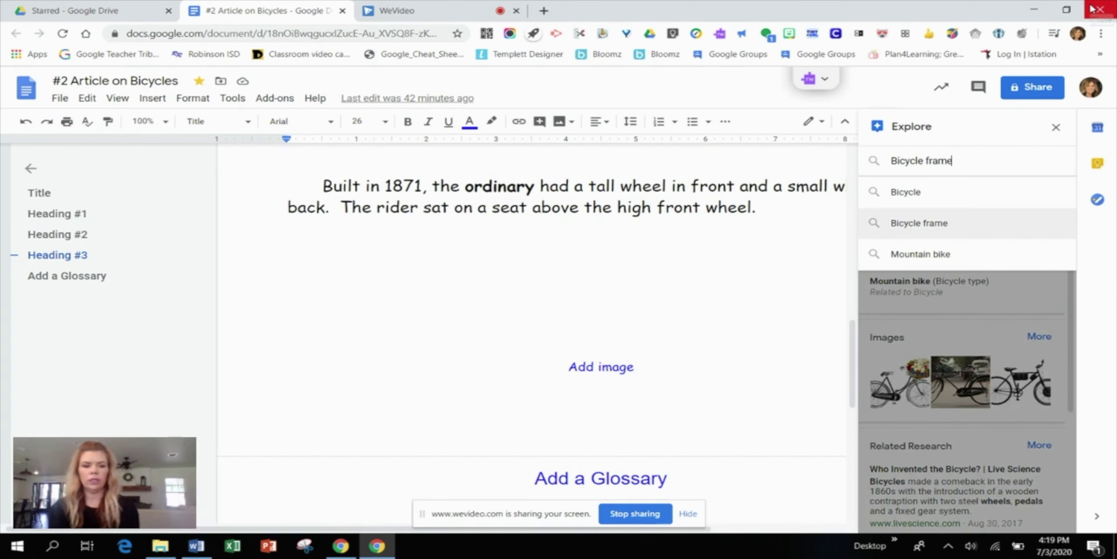
text(the)
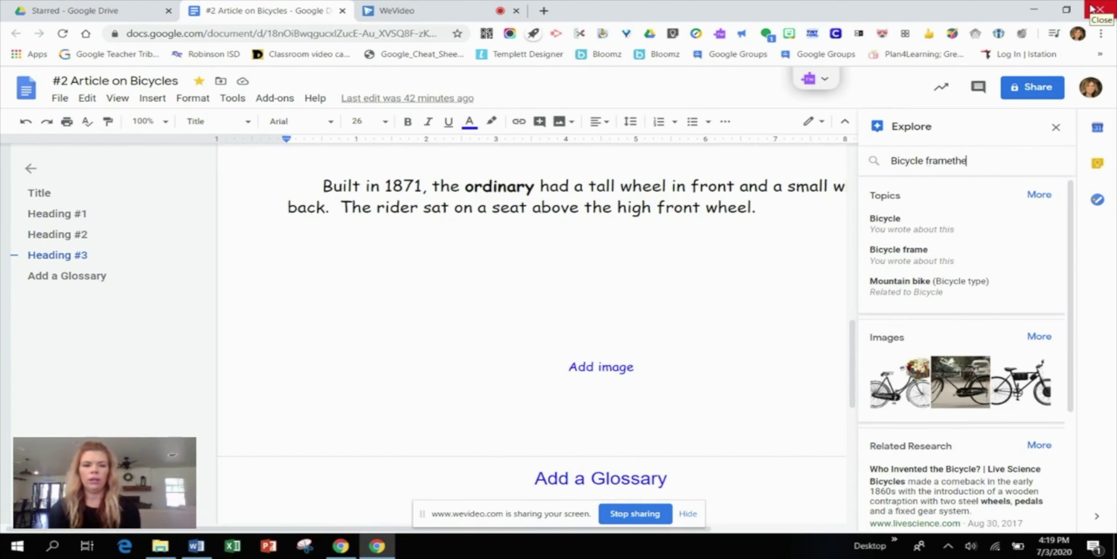
key(BackSpace)
key(BackSpace)
key(BackSpace)
key(BackSpace)
key(BackSpace)
key(BackSpace)
key(BackSpace)
key(BackSpace)
key(BackSpace)
key(BackSpace)
key(BackSpace)
key(BackSpace)
key(BackSpace)
key(BackSpace)
key(BackSpace)
key(BackSpace)
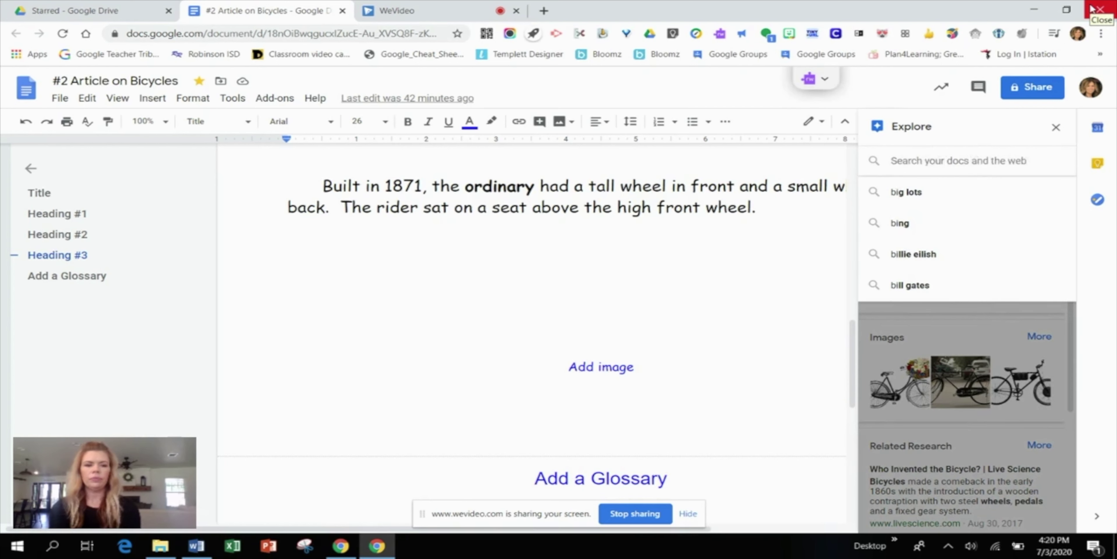
Step: Search Explore for "the ordinary bike" and show the image results
text(the ordi)
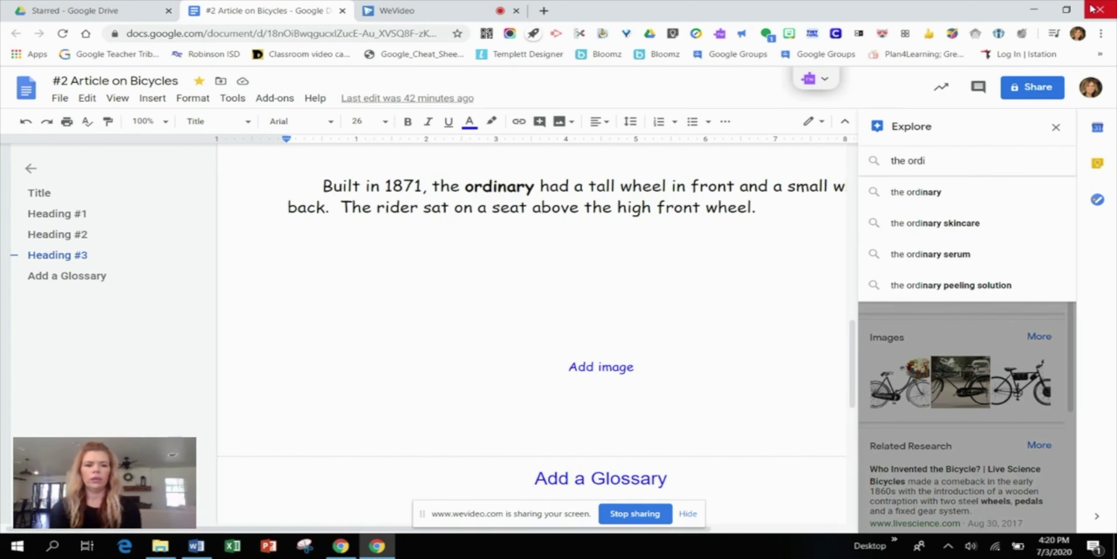
text(d)
key(BackSpace)
text(na)
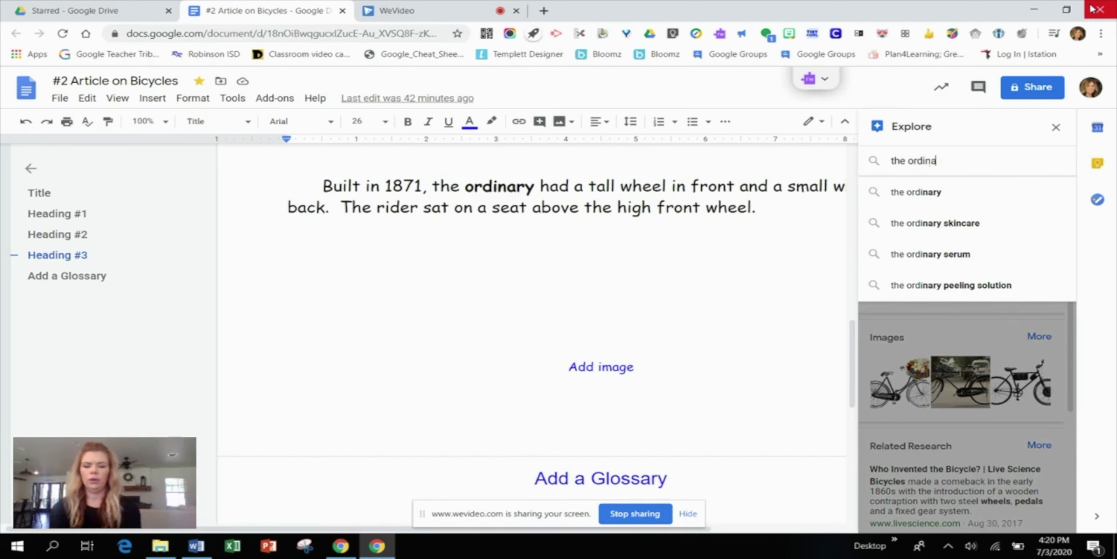
text(ry bike)
key(Return)
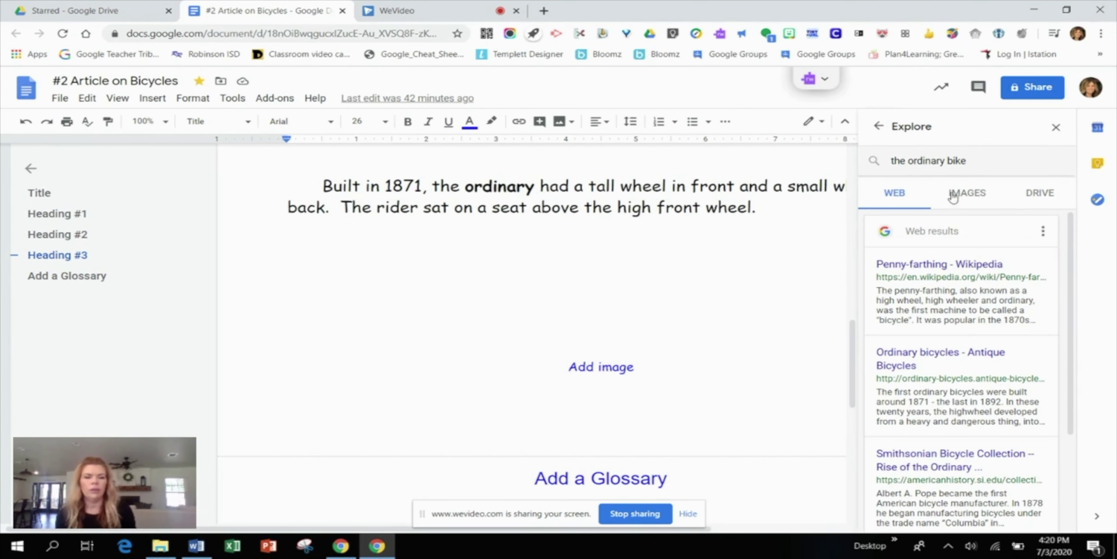
click(963, 195)
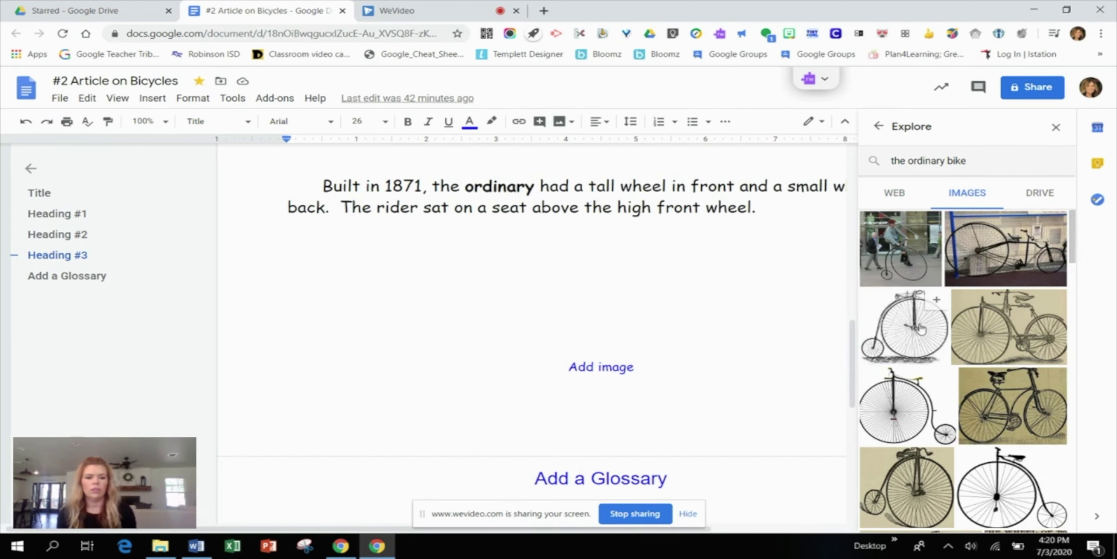
Step: Insert the black-and-white drawing of the high-wheel bicycle standing on the ground from the image results and select it in the document
click(945, 299)
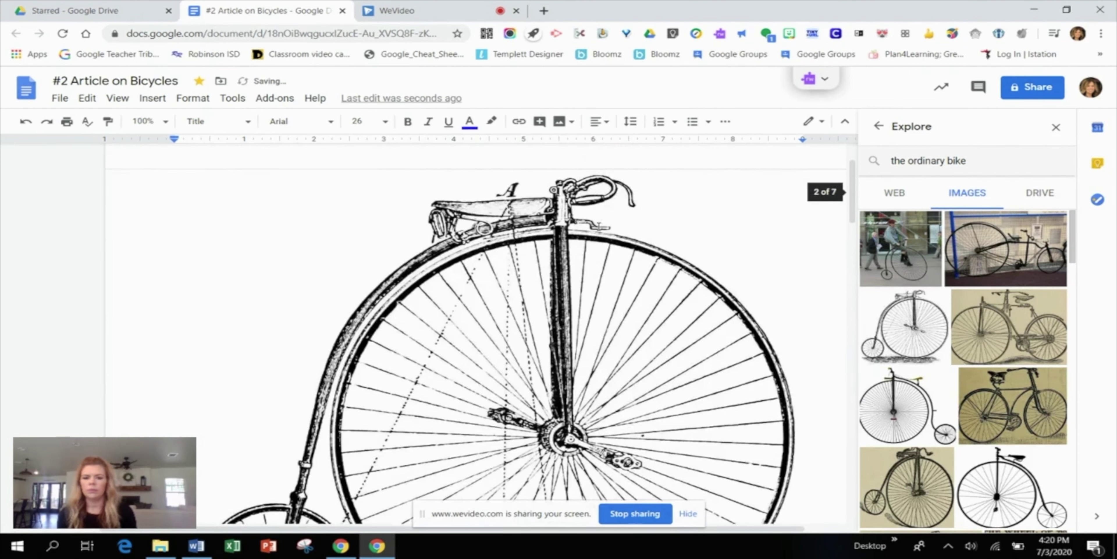
click(658, 309)
scroll(658, 309, down, 3)
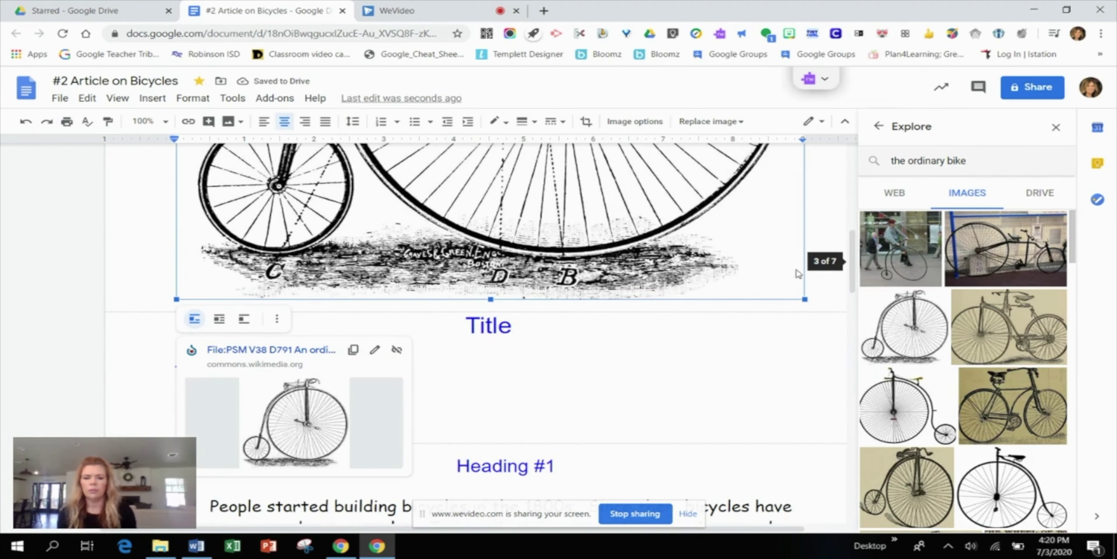
Step: Shrink the high-wheel bicycle drawing to about 4.9 inches wide, wrap the text around it and close Explore
drag(719, 224, 670, 185)
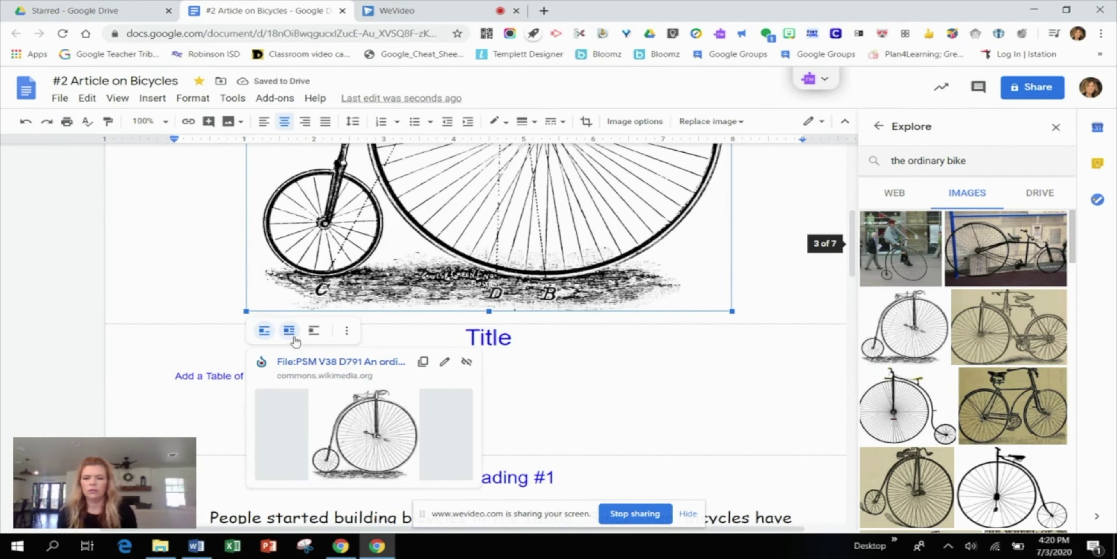
click(289, 329)
scroll(729, 286, up, 5)
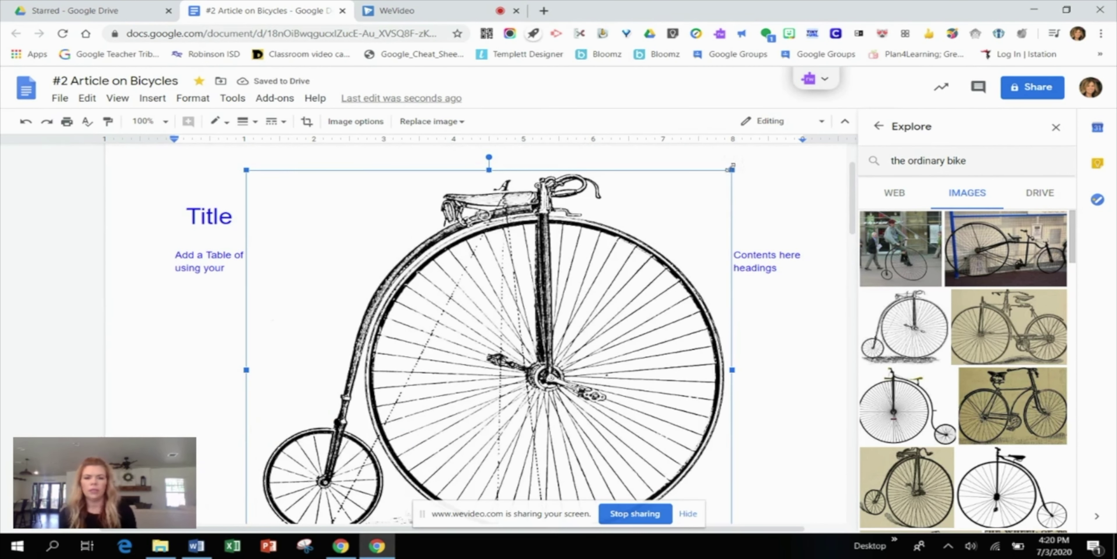
drag(729, 174, 590, 291)
click(1056, 128)
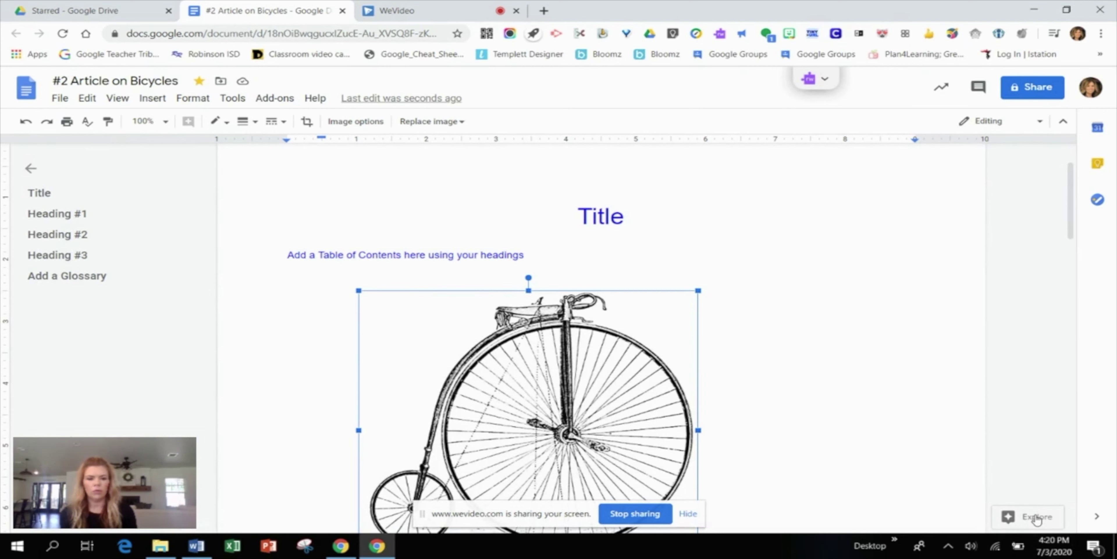
Step: Check the layout around the resized drawing, close the bicycle article and open the starred file "#3 Writing: Adventure Story"
scroll(683, 277, down, 3)
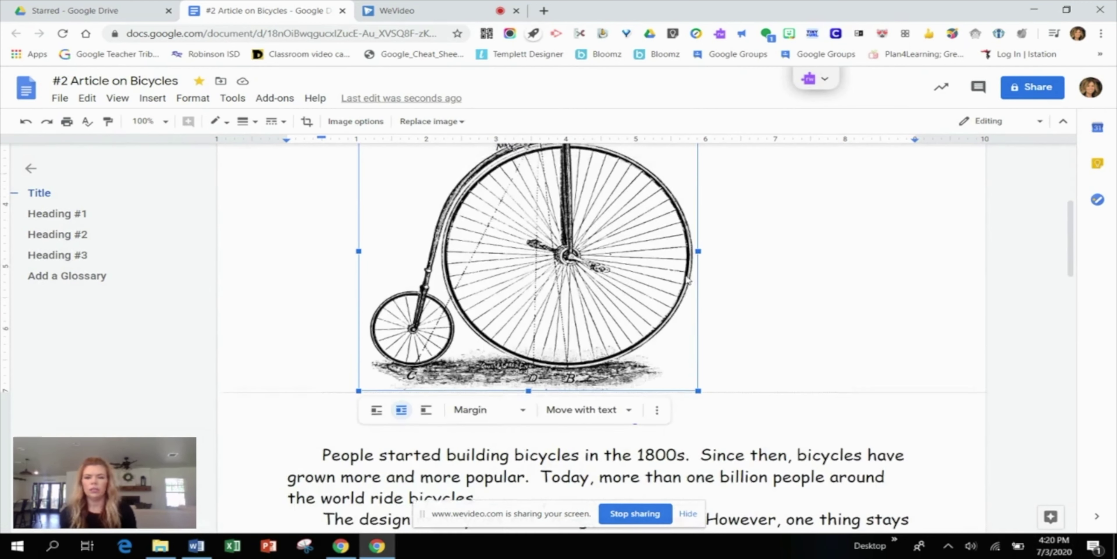
scroll(483, 294, up, 2)
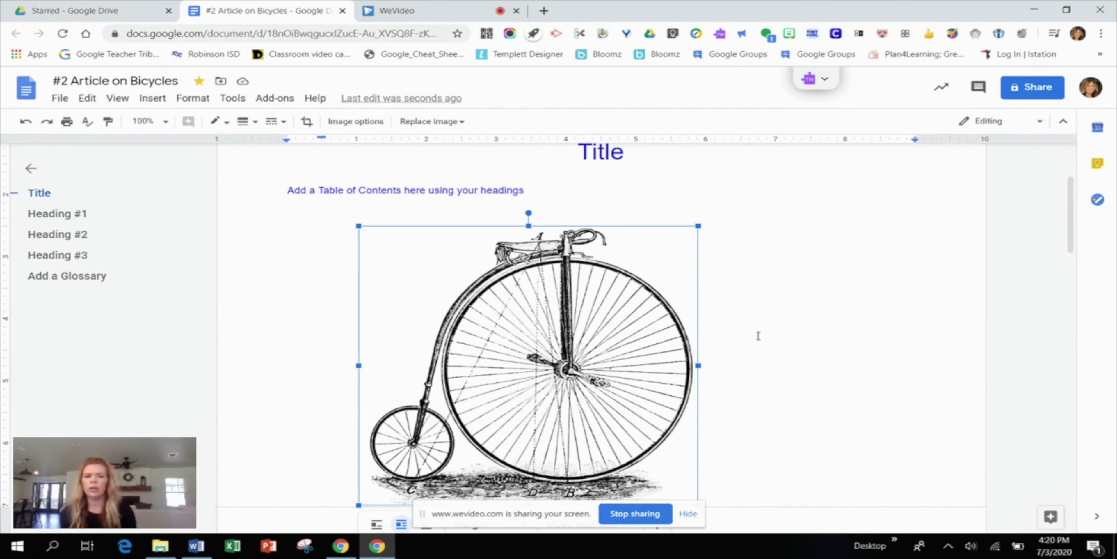
scroll(830, 305, down, 6)
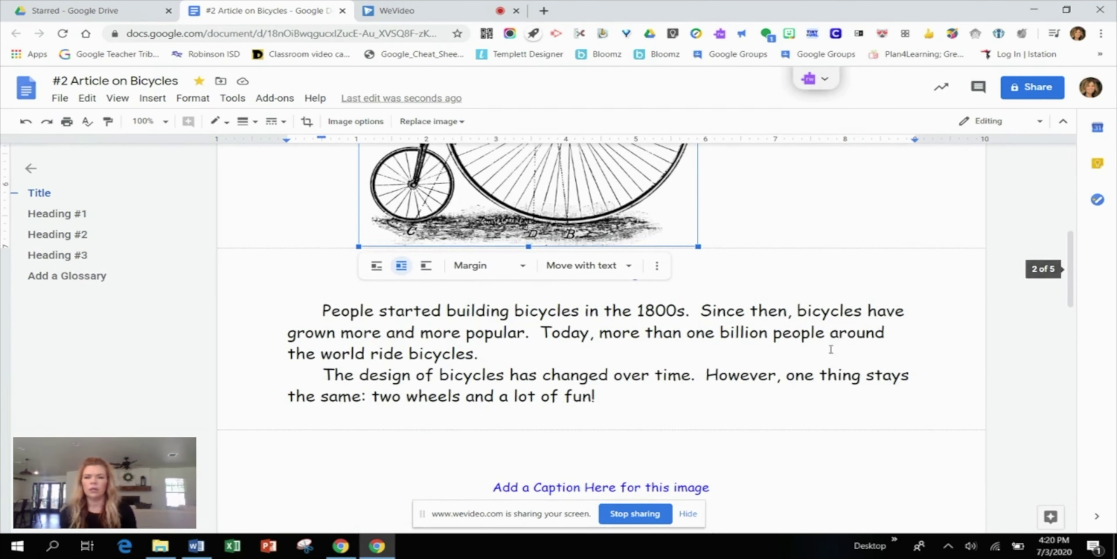
click(342, 10)
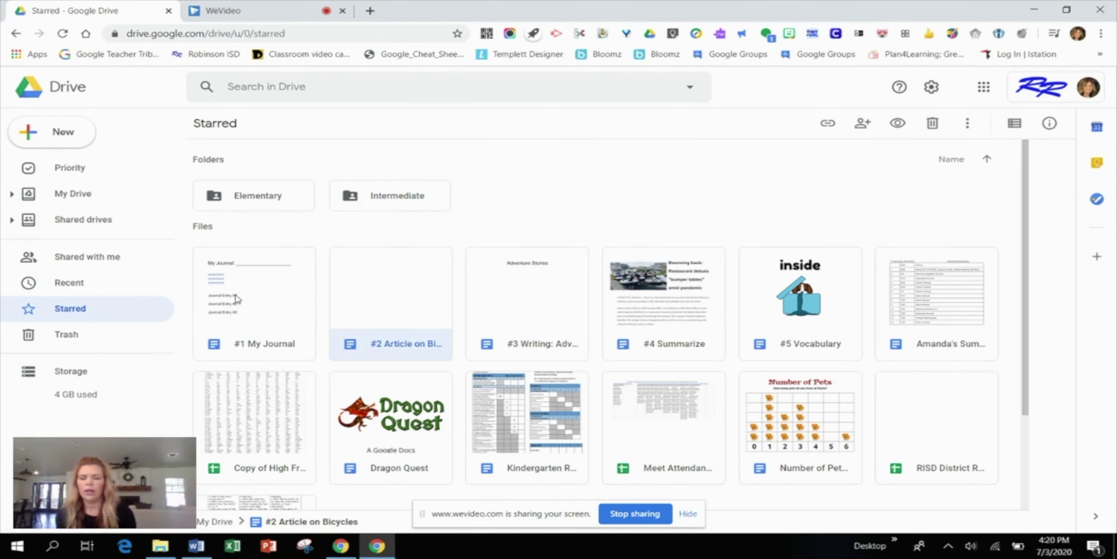
double_click(532, 294)
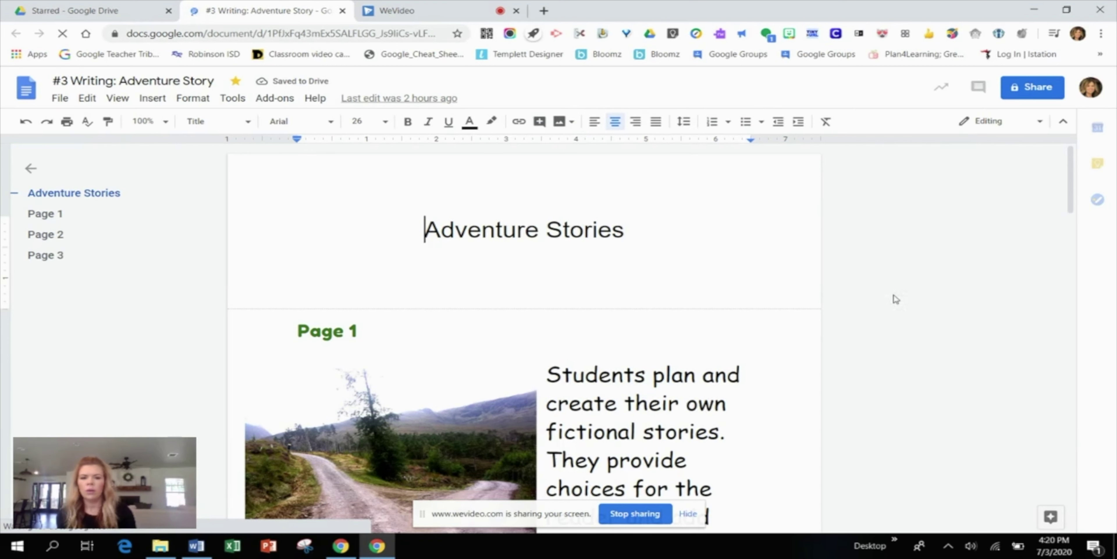
Step: Look through the Adventure Stories title and Page 1, including the forked-road picture, the instructions and the link below them
scroll(897, 293, down, 2)
click(43, 213)
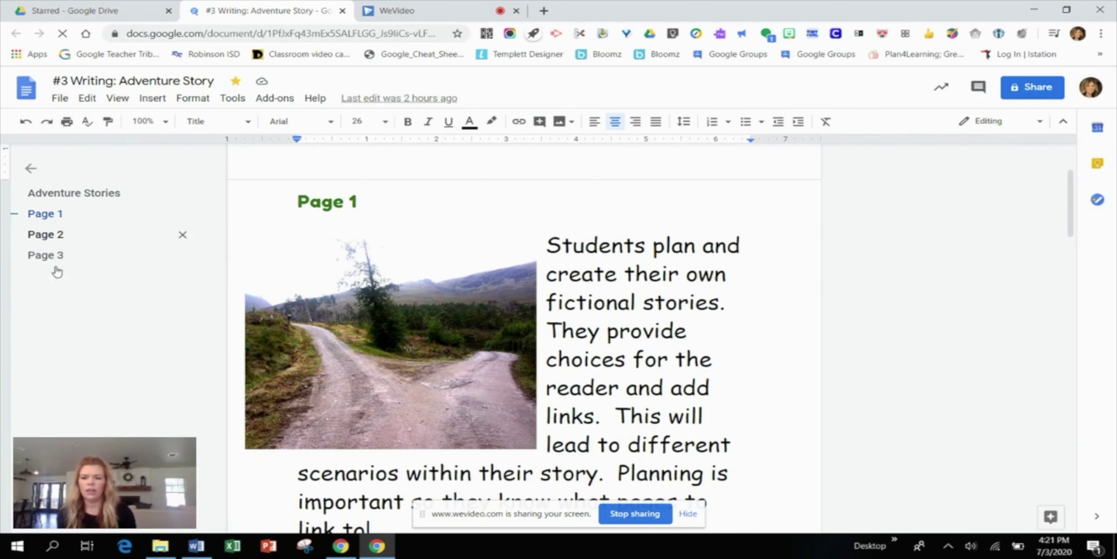
scroll(599, 295, down, 3)
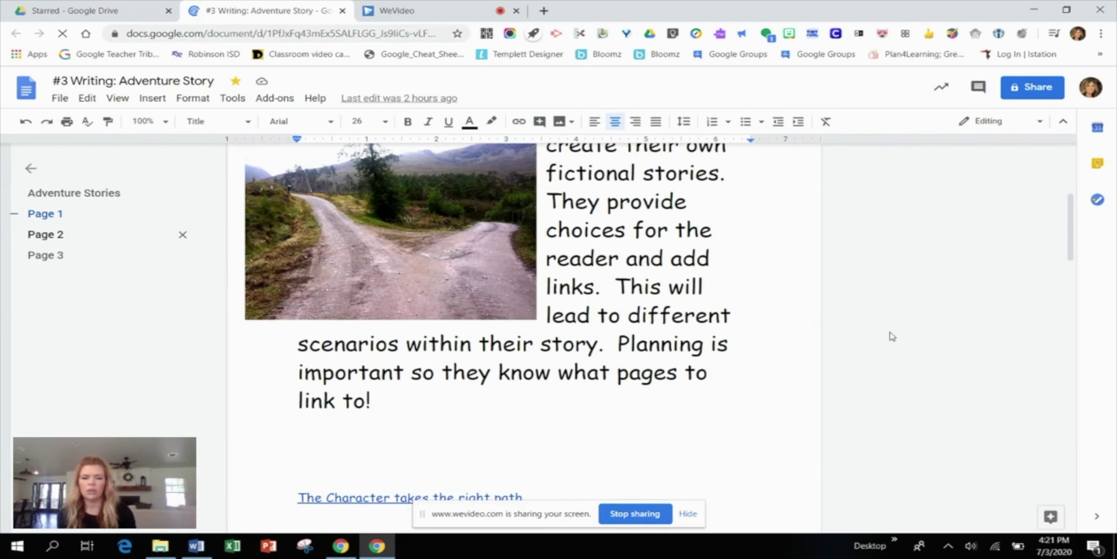
scroll(677, 281, down, 3)
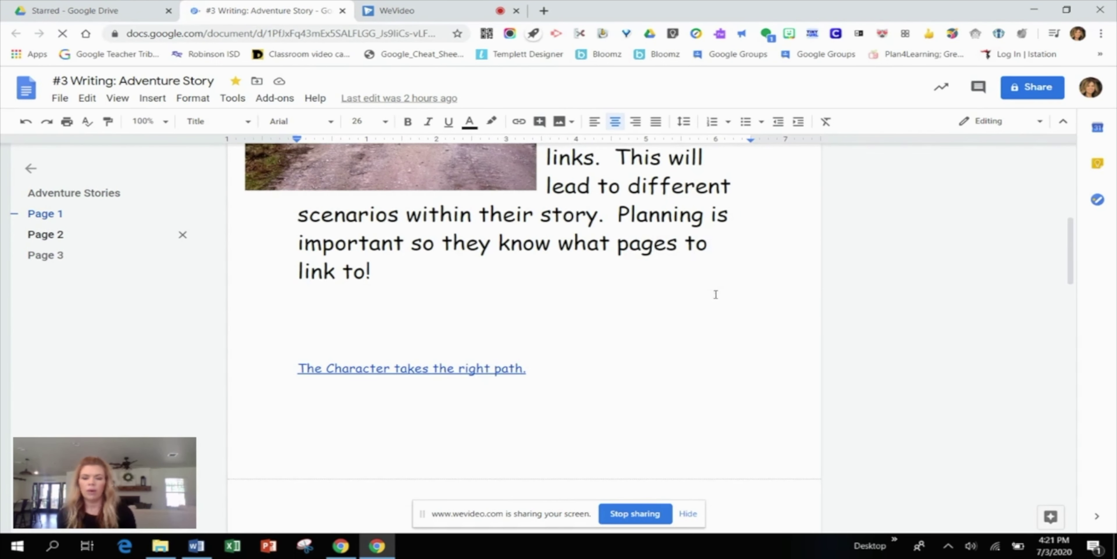
scroll(719, 287, down, 3)
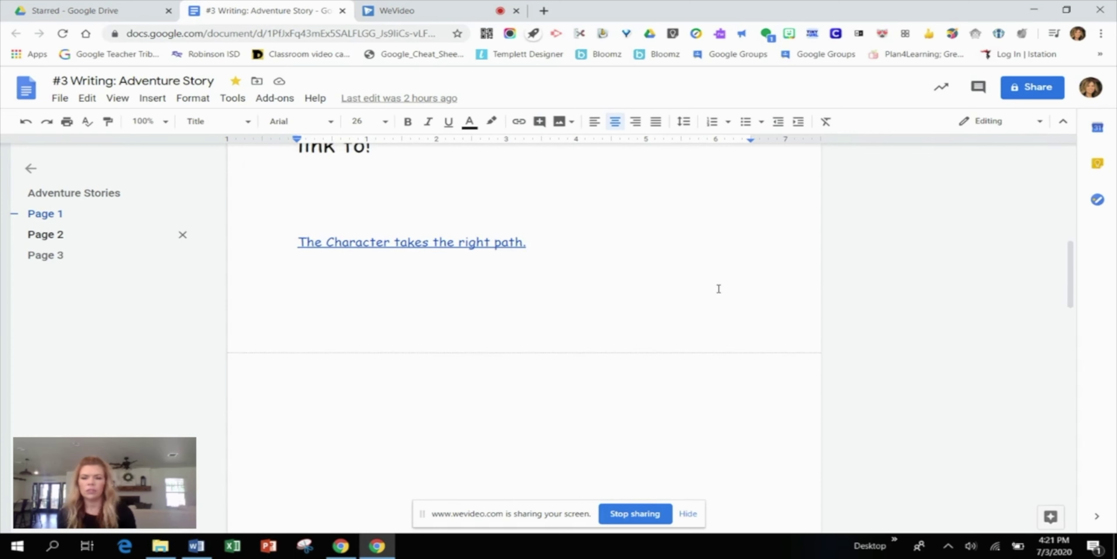
scroll(719, 288, up, 1)
scroll(719, 288, up, 6)
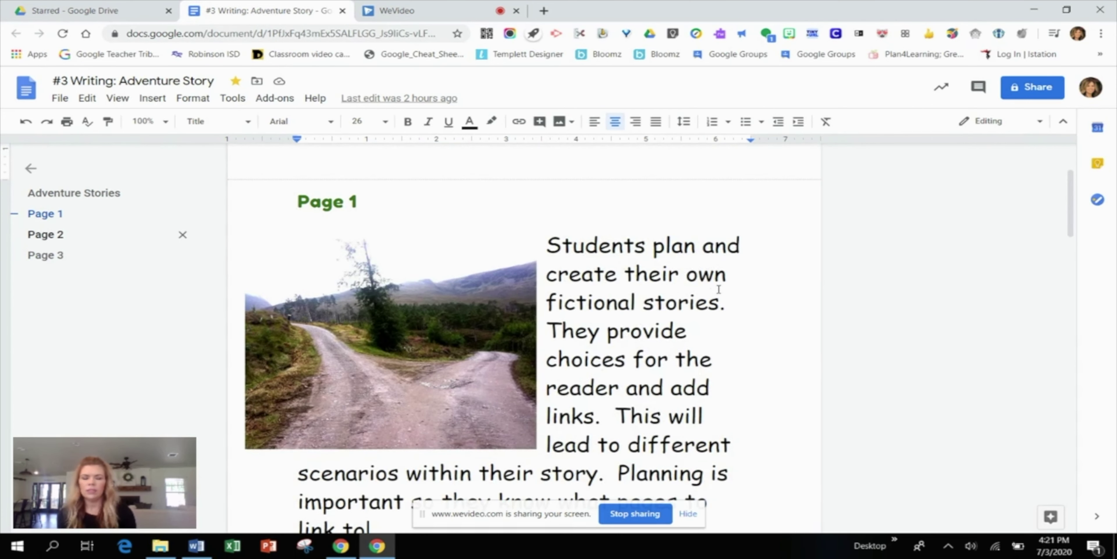
scroll(721, 289, up, 3)
scroll(721, 290, up, 1)
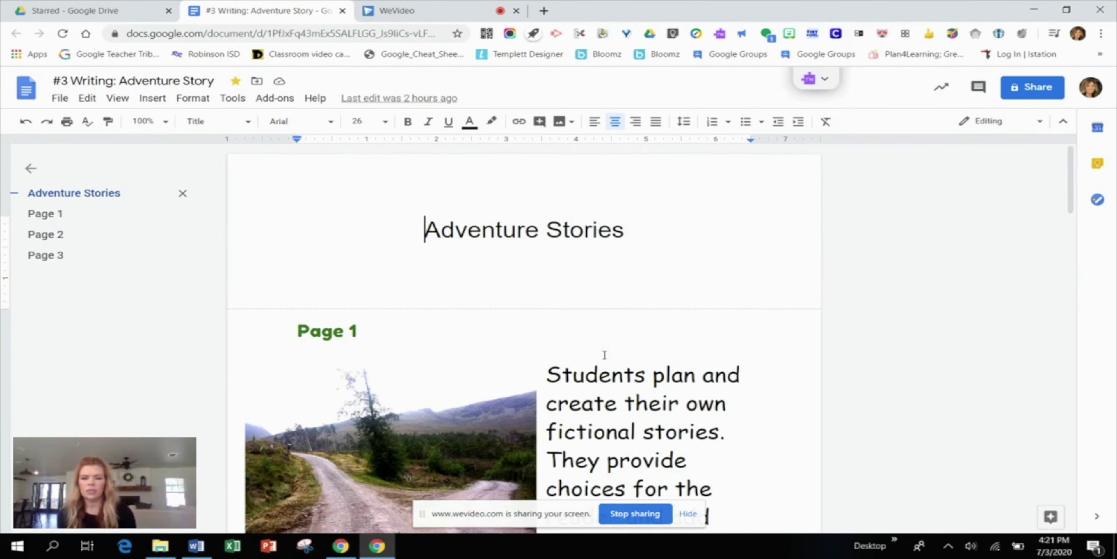
scroll(607, 358, down, 1)
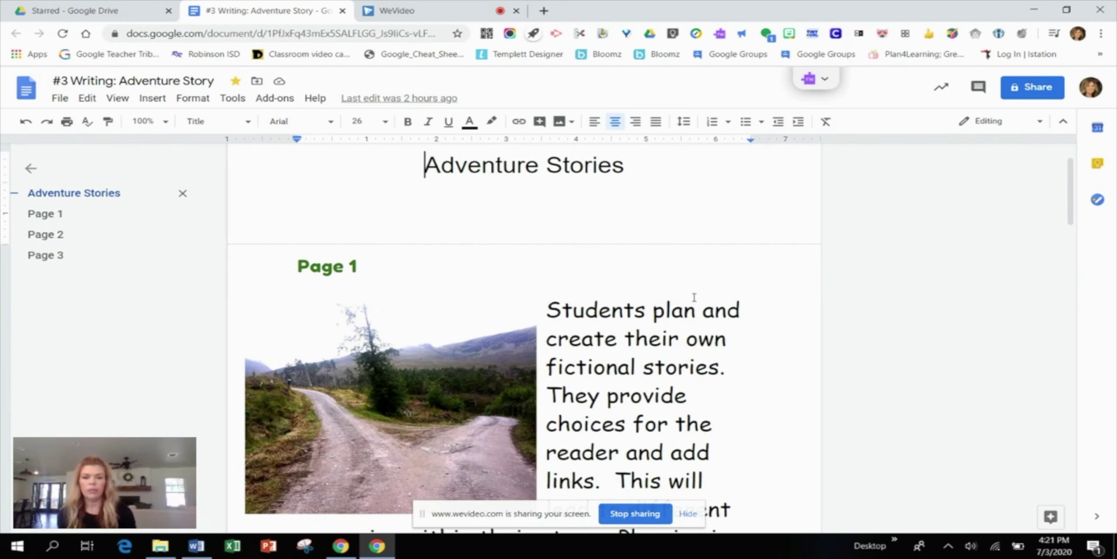
scroll(694, 297, down, 3)
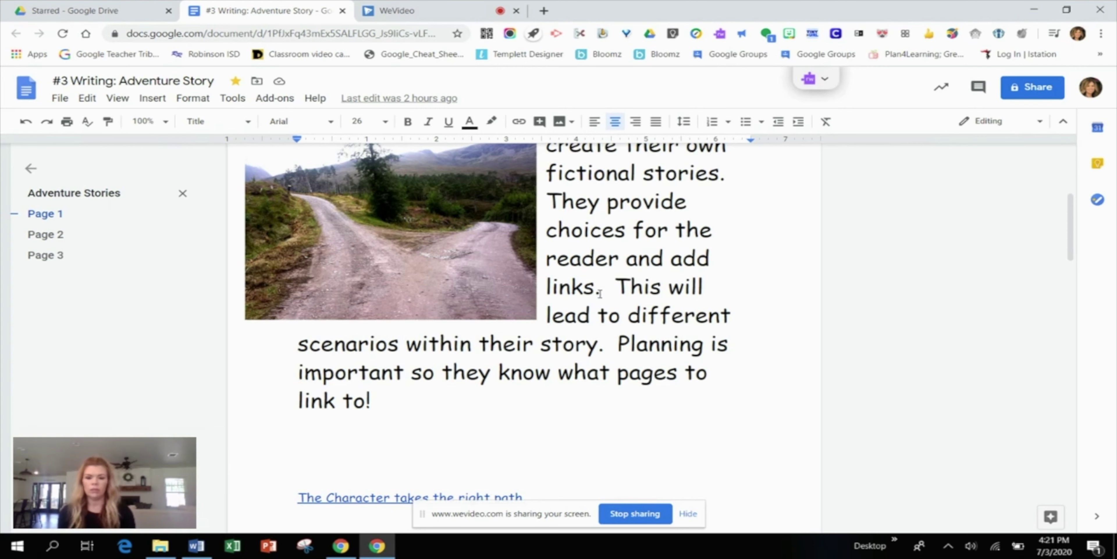
scroll(567, 323, down, 4)
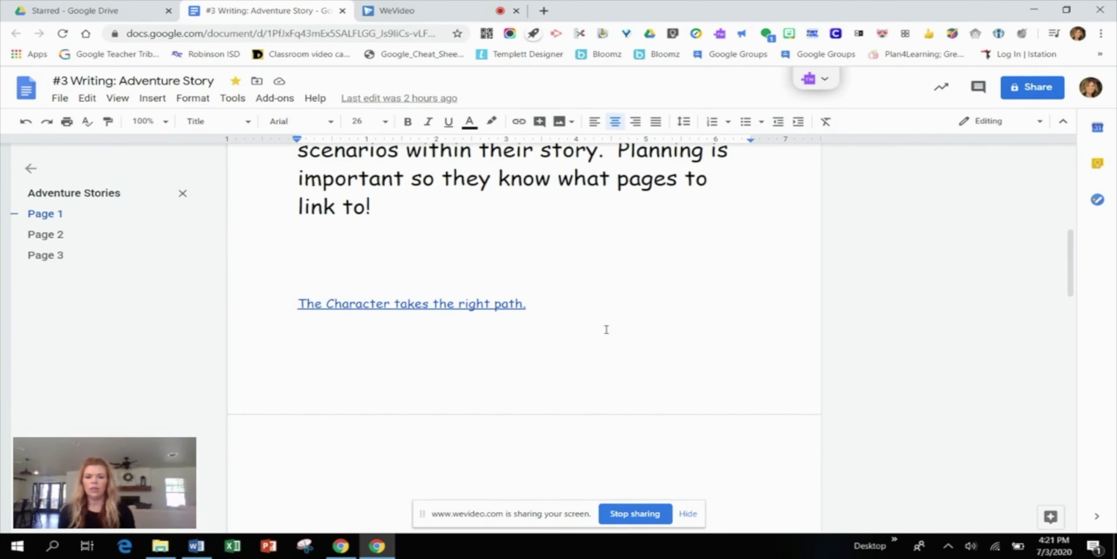
scroll(605, 327, down, 3)
scroll(606, 329, up, 3)
scroll(607, 330, up, 5)
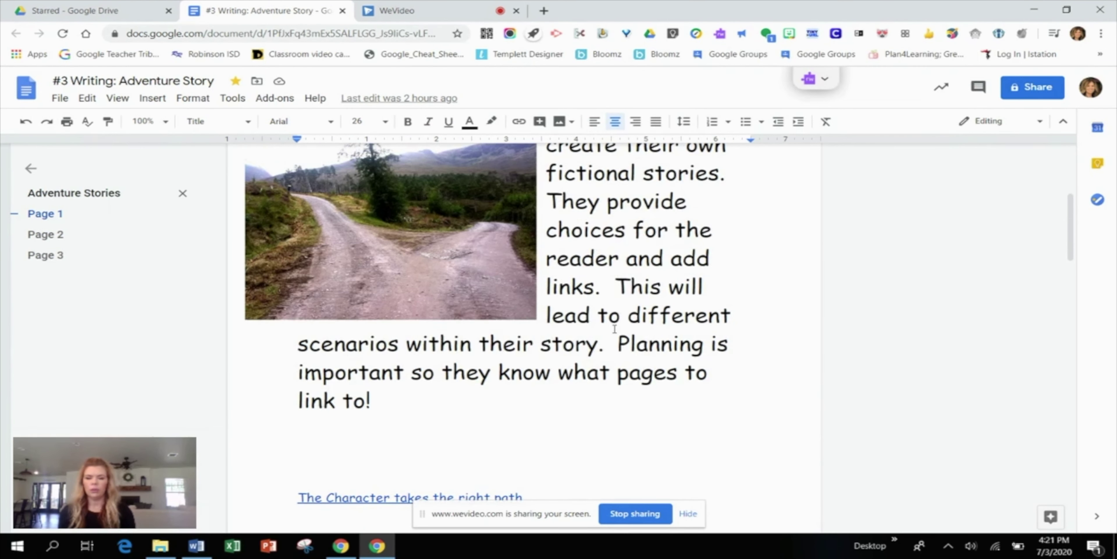
scroll(615, 329, up, 2)
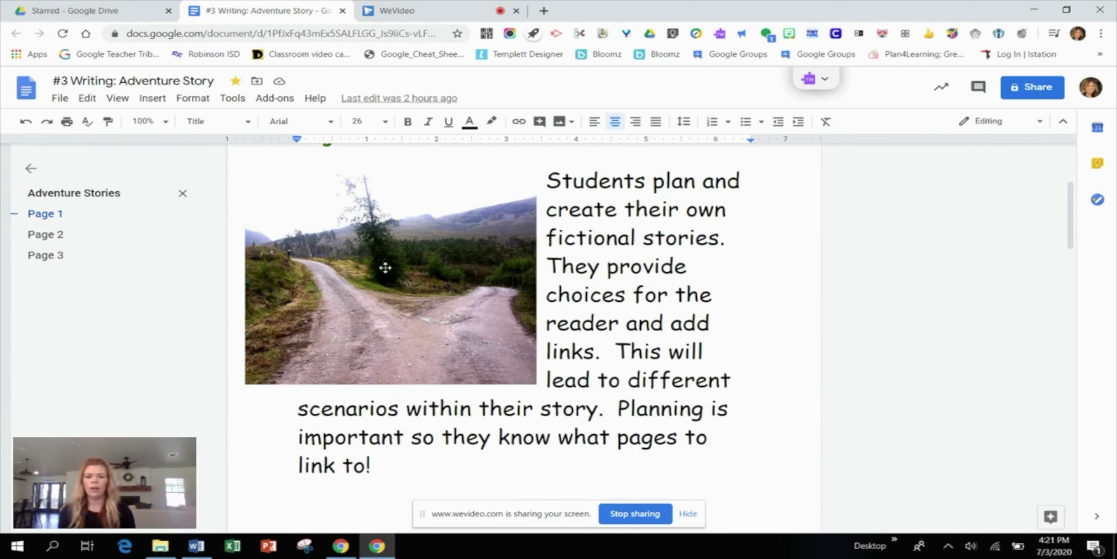
scroll(386, 267, up, 5)
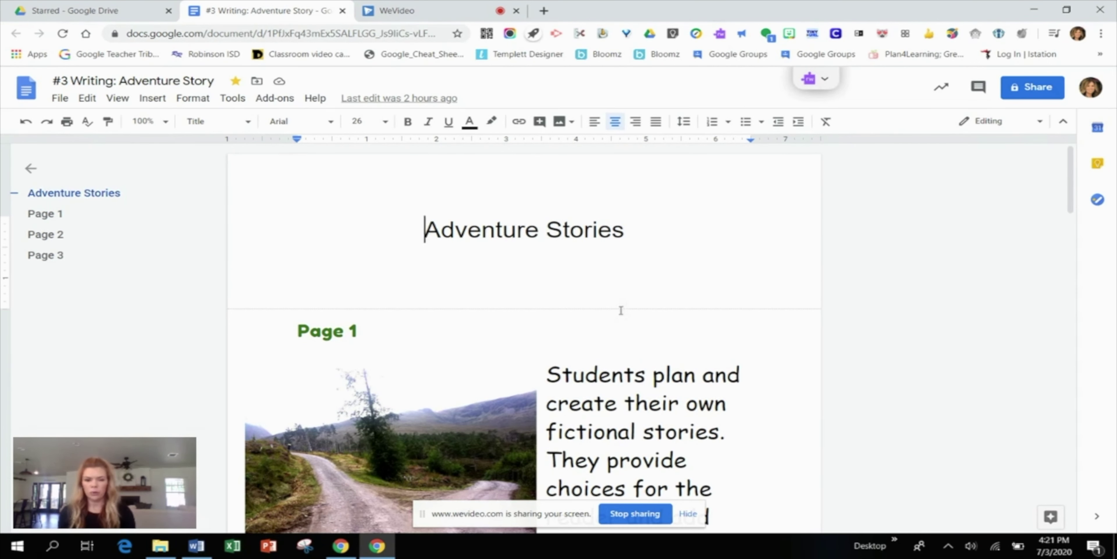
scroll(622, 310, down, 3)
scroll(386, 331, up, 2)
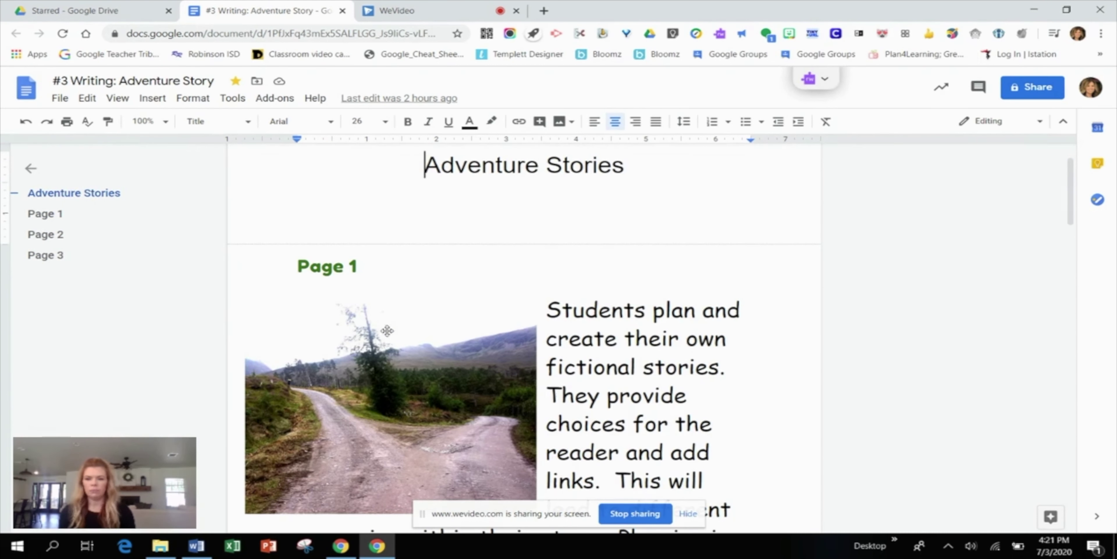
Step: Select the "Page 1" heading text to examine its style, and deselect it again
click(321, 271)
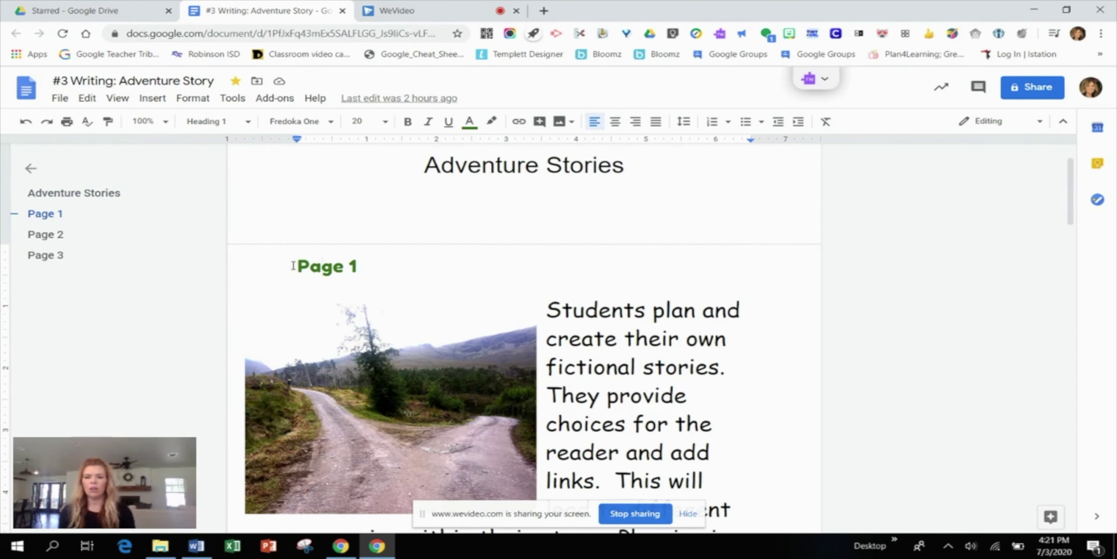
drag(296, 266, 359, 269)
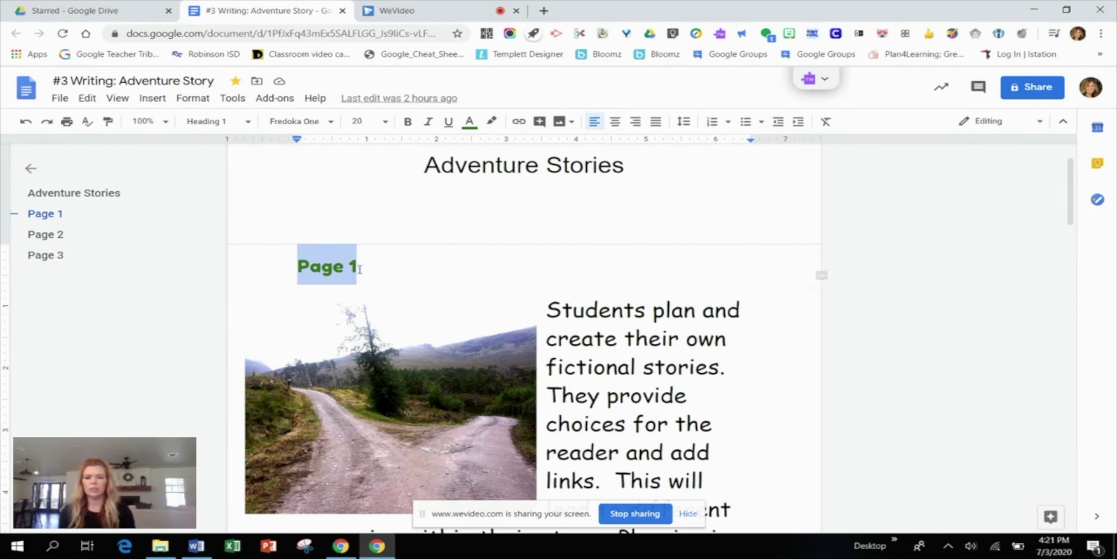
click(381, 274)
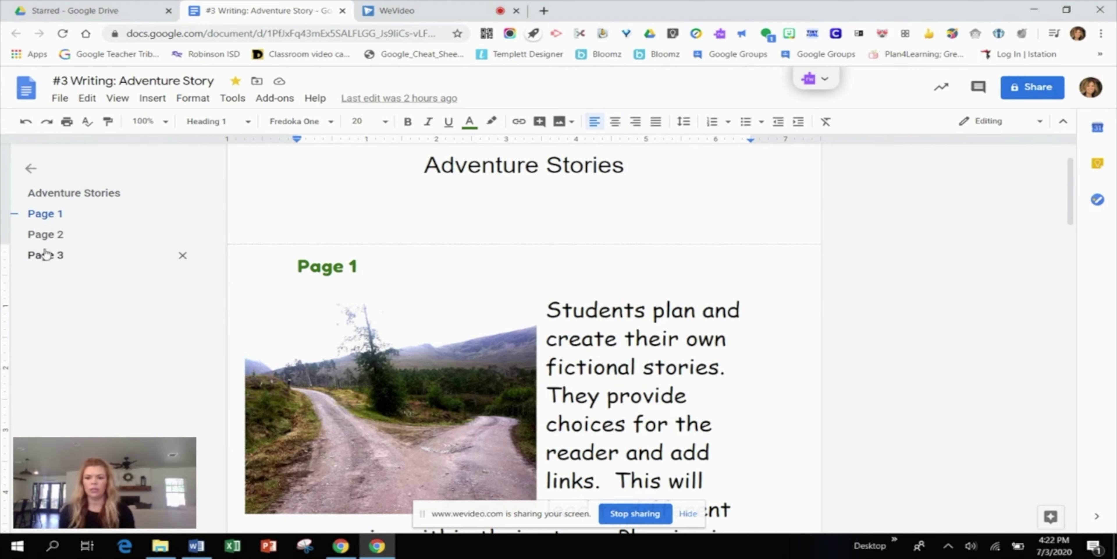
Step: Review the Page 1 text and check which heading the link "The Character takes the right path." points to
scroll(482, 289, down, 3)
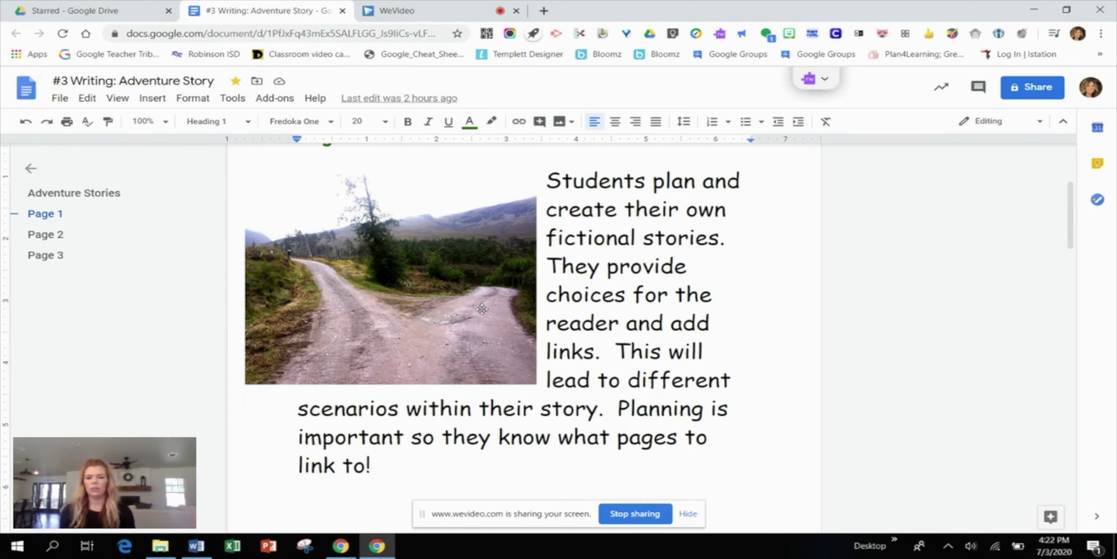
scroll(486, 306, down, 3)
scroll(555, 306, down, 3)
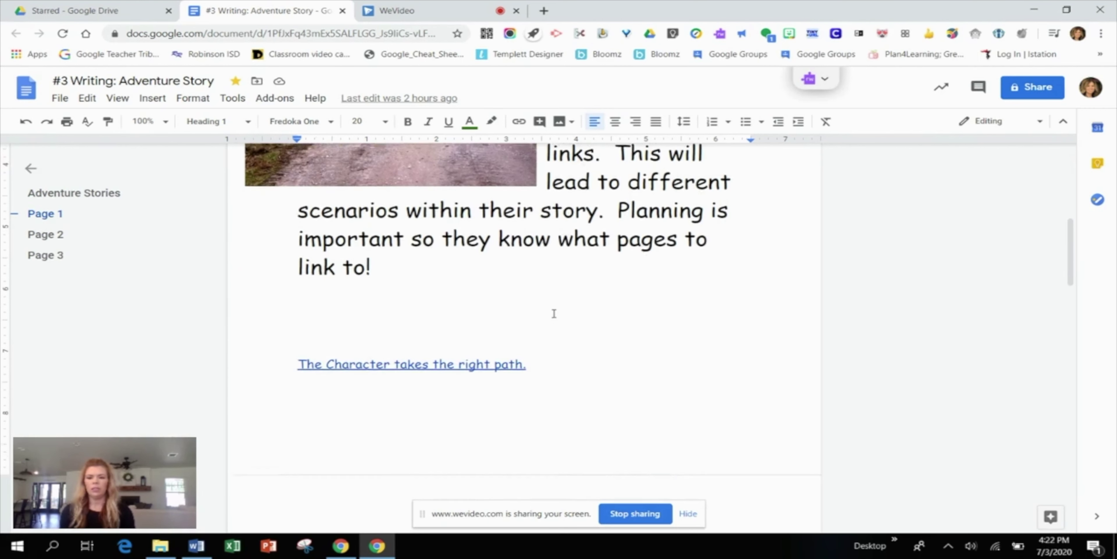
scroll(542, 314, up, 2)
scroll(559, 300, up, 3)
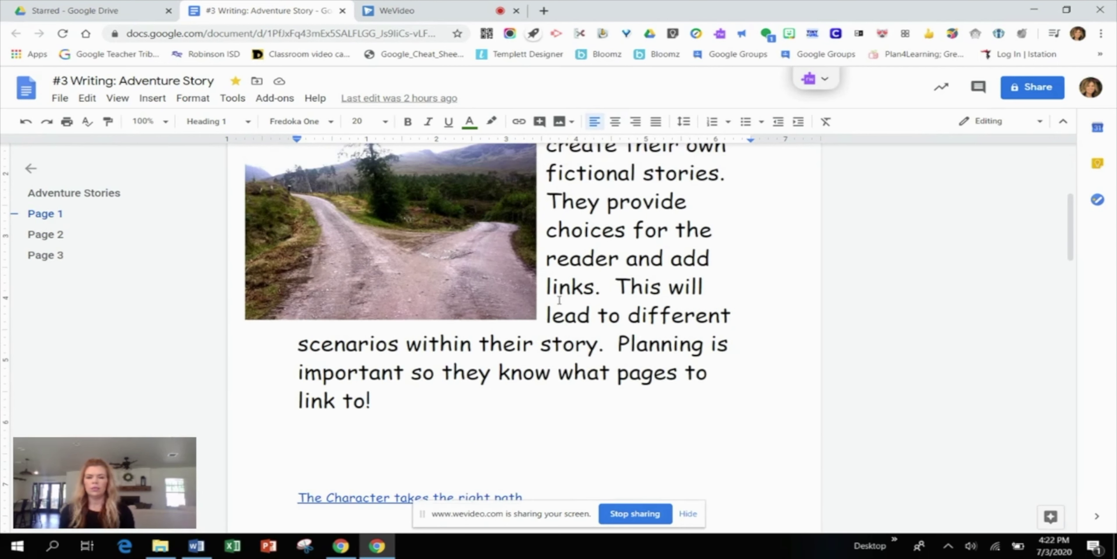
scroll(547, 311, down, 2)
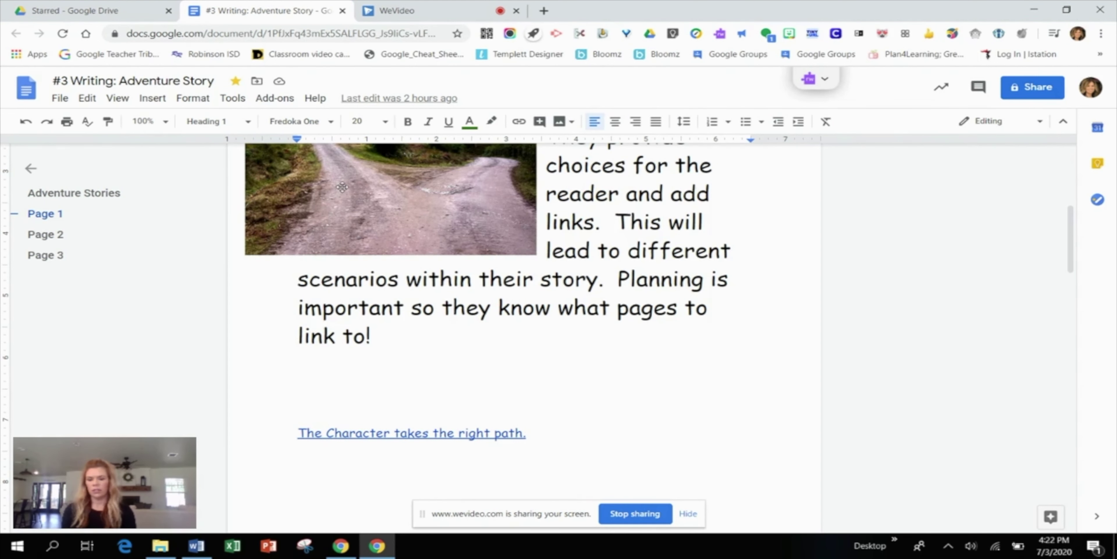
scroll(507, 310, down, 3)
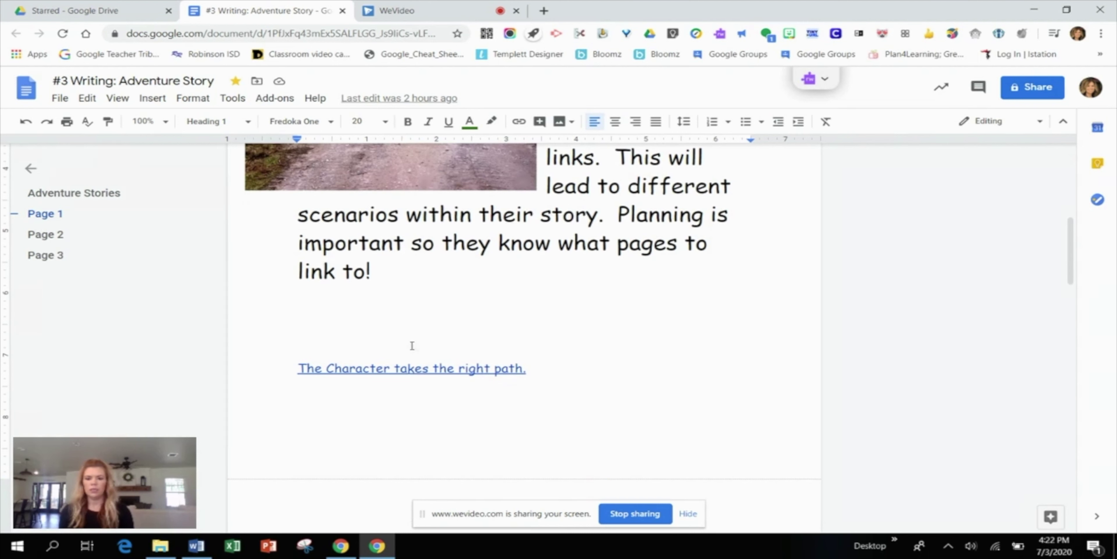
click(410, 368)
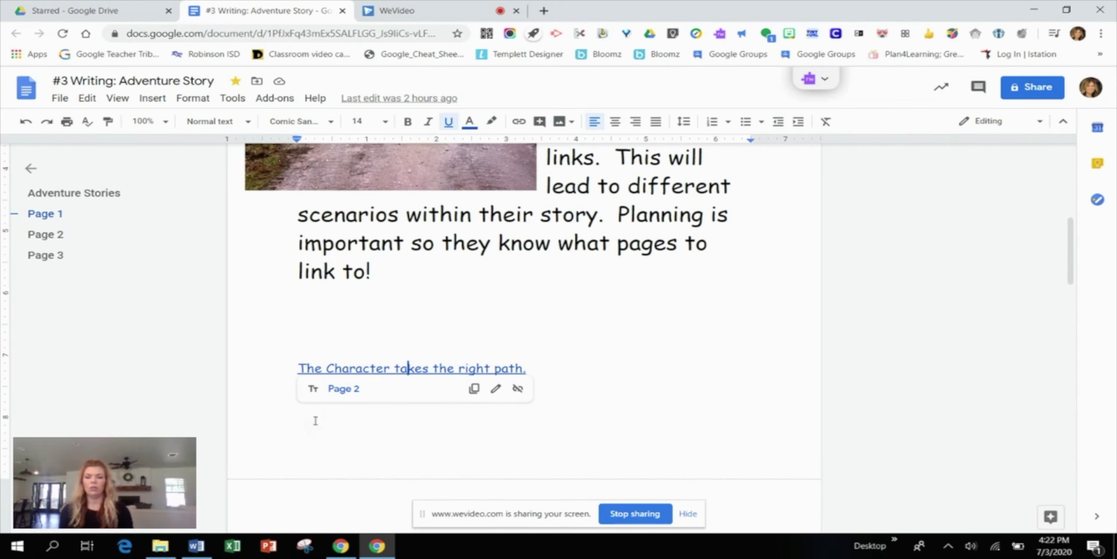
Step: Add a new line below "The Character takes the right path." and insert a link to the Page 3 heading there
click(536, 377)
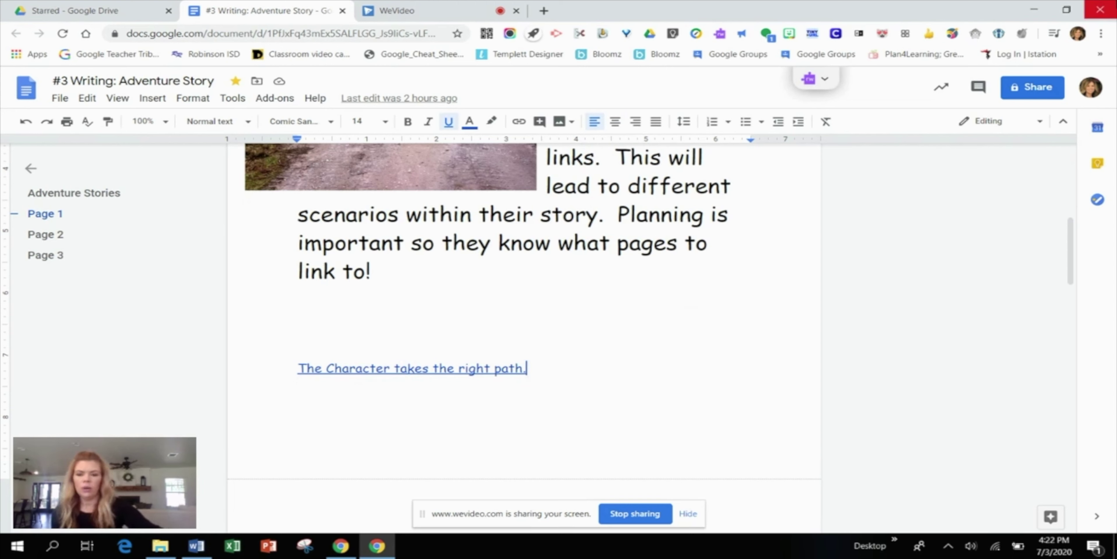
key(Return)
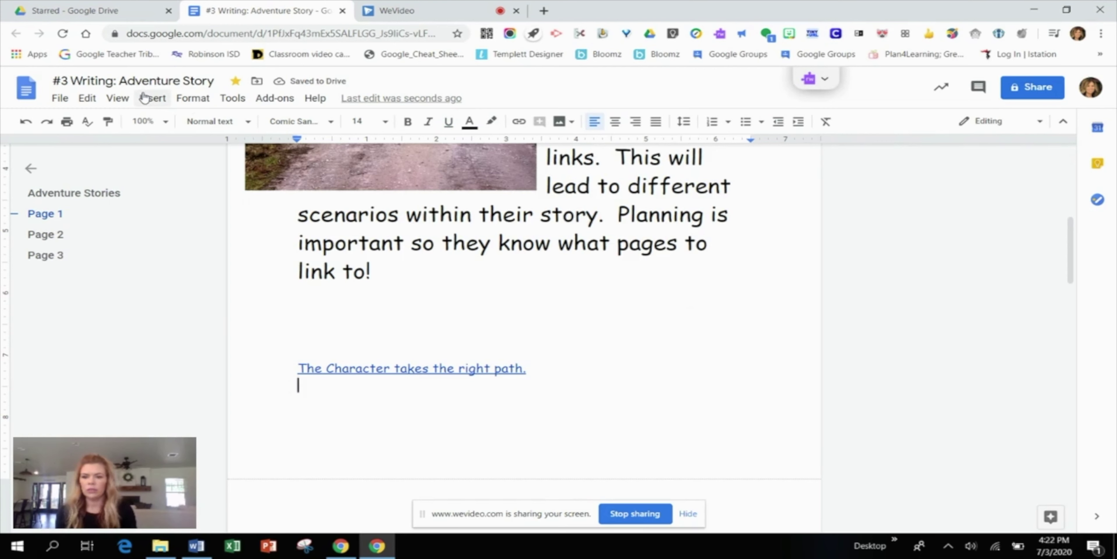
click(152, 98)
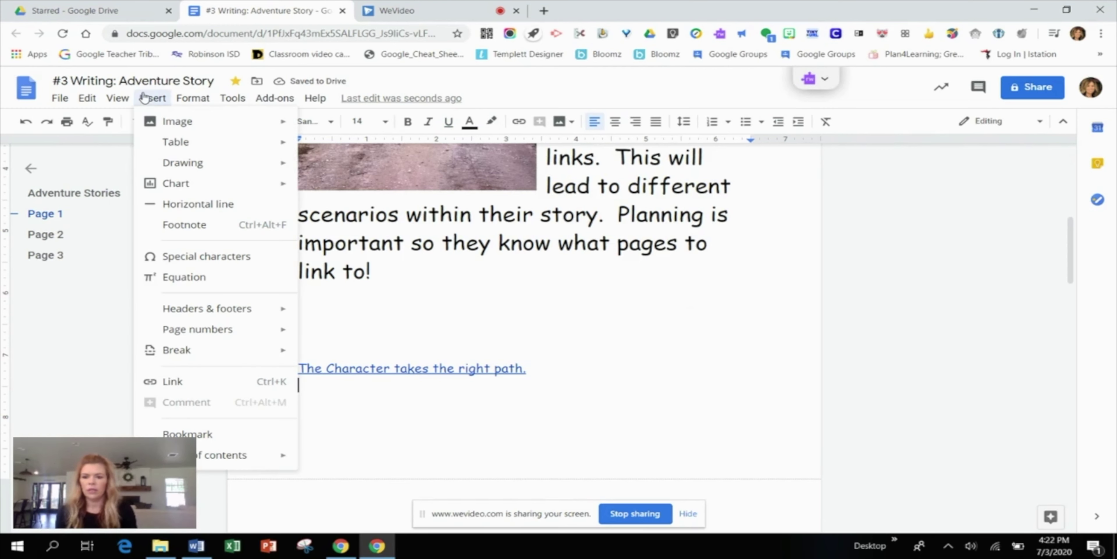
click(200, 381)
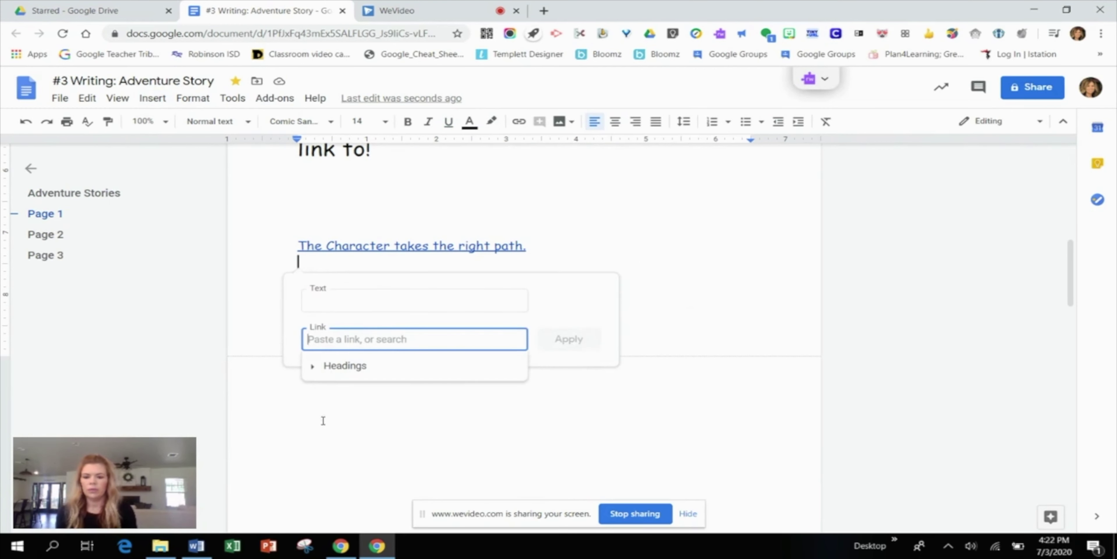
click(350, 366)
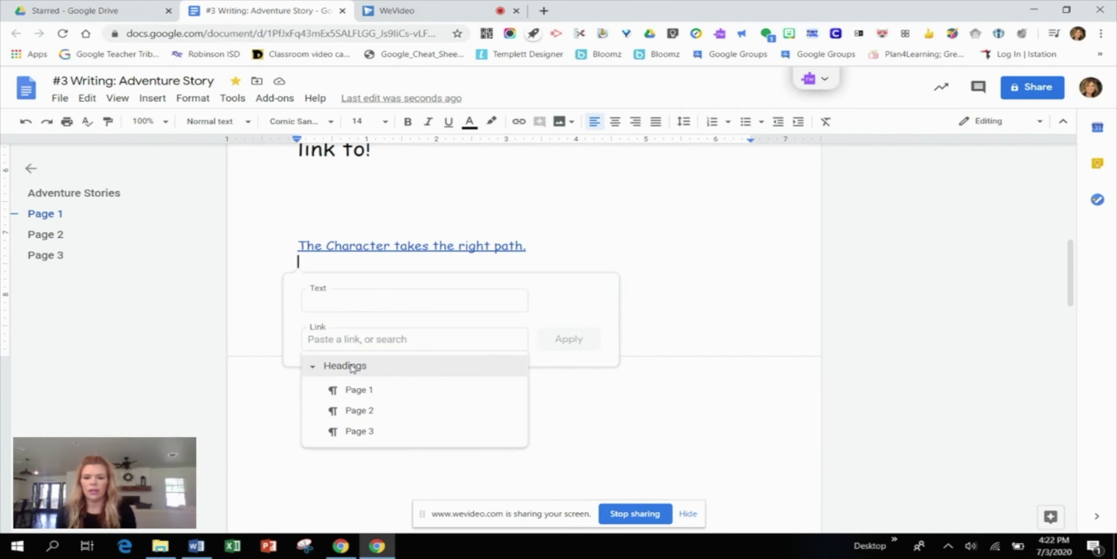
click(371, 432)
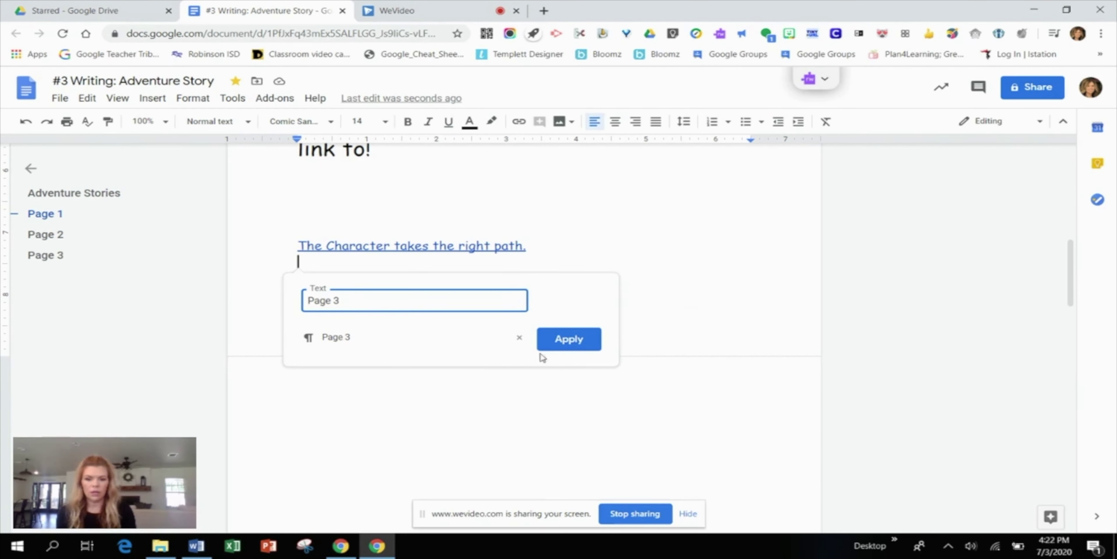
click(569, 346)
Step: Replace the "Page 3" link text with "The Character takes the left path."
drag(341, 262, 291, 263)
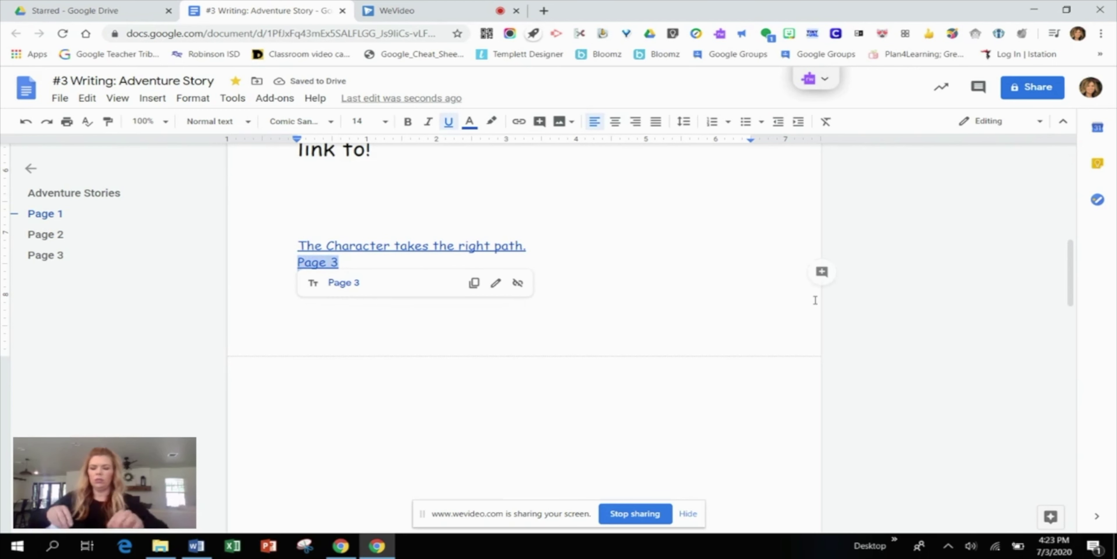
text(The Cha)
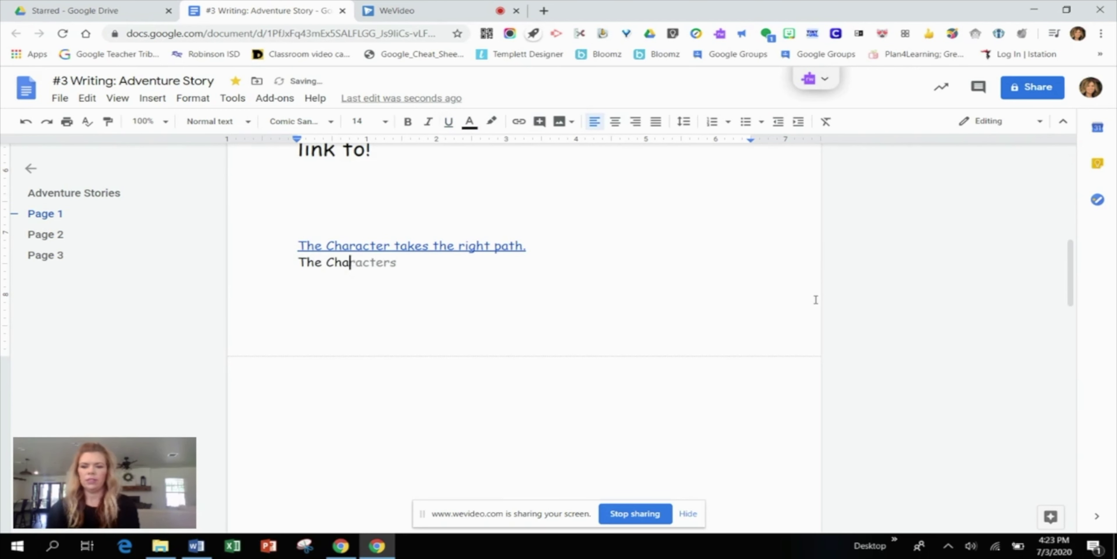
text(racter takes)
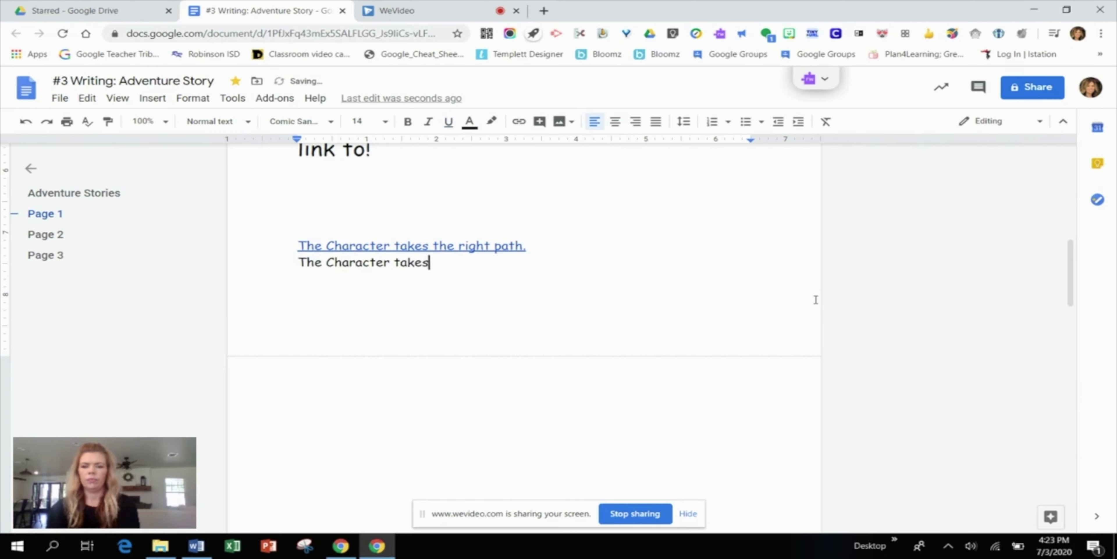
text( the left path.)
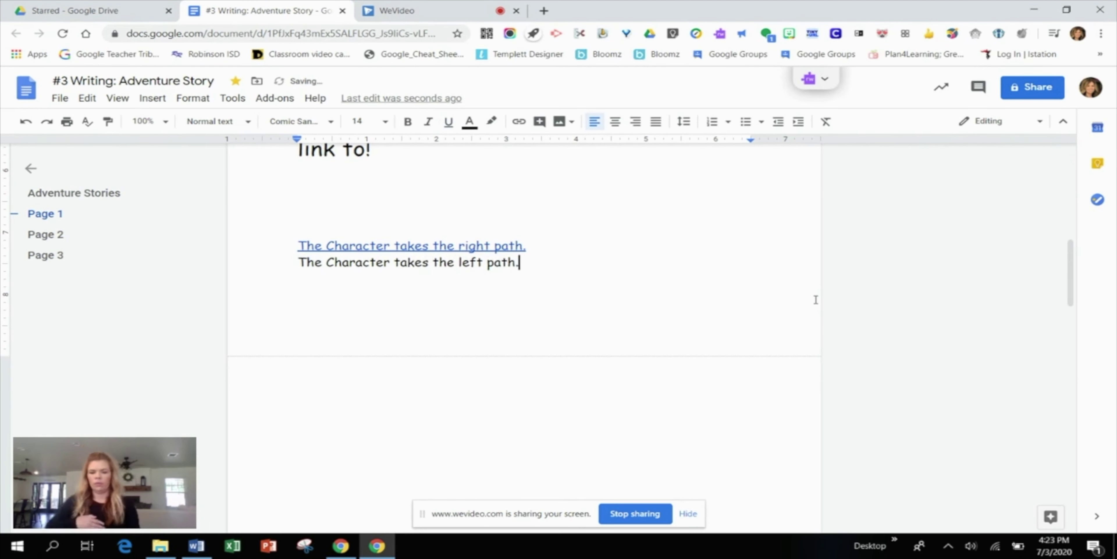
Step: Link the sentence "The Character takes the left path." to the Page 3 heading
key(shift+ctrl+End)
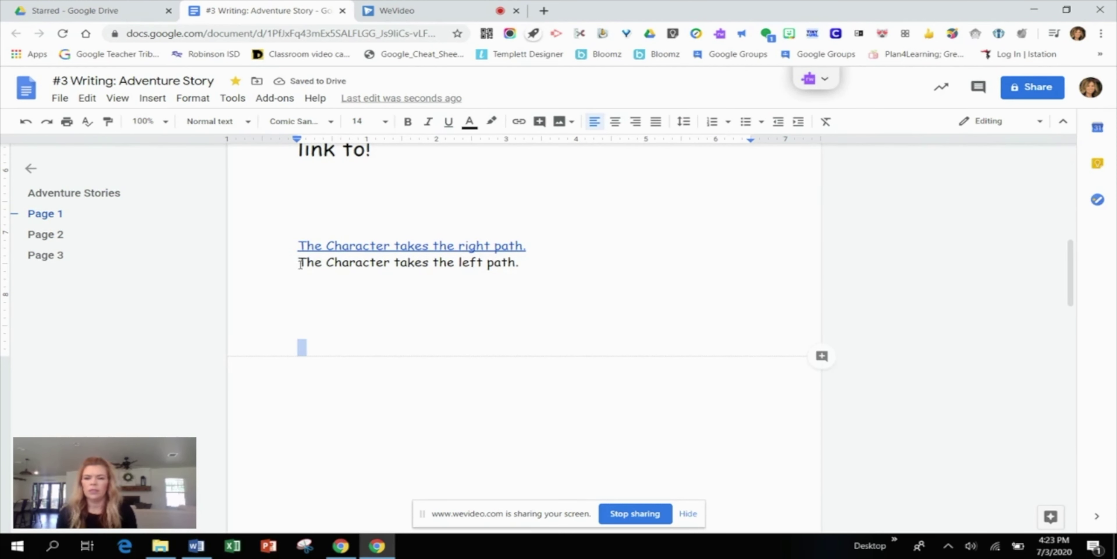
drag(301, 263, 528, 264)
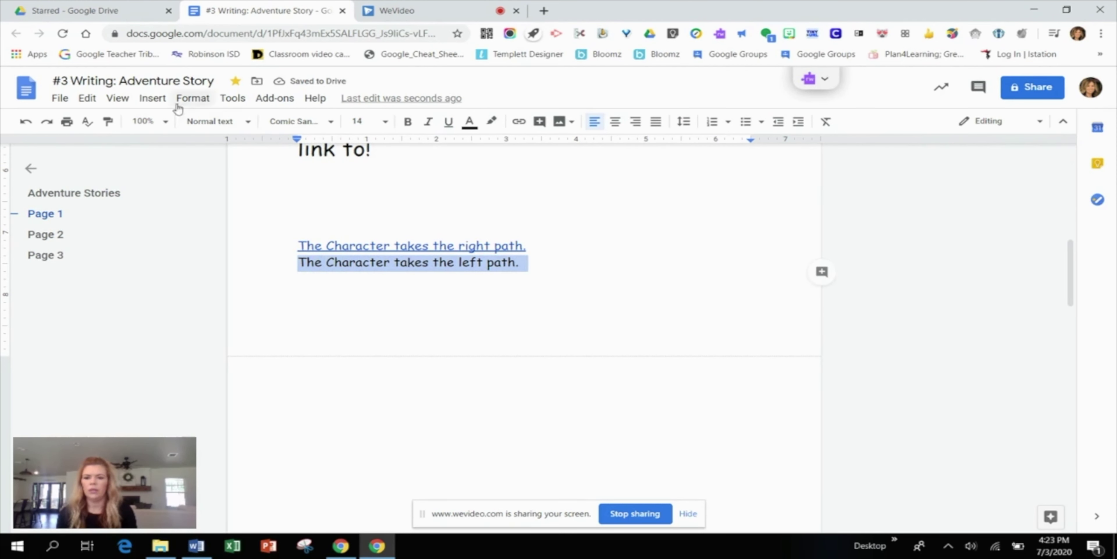
click(152, 98)
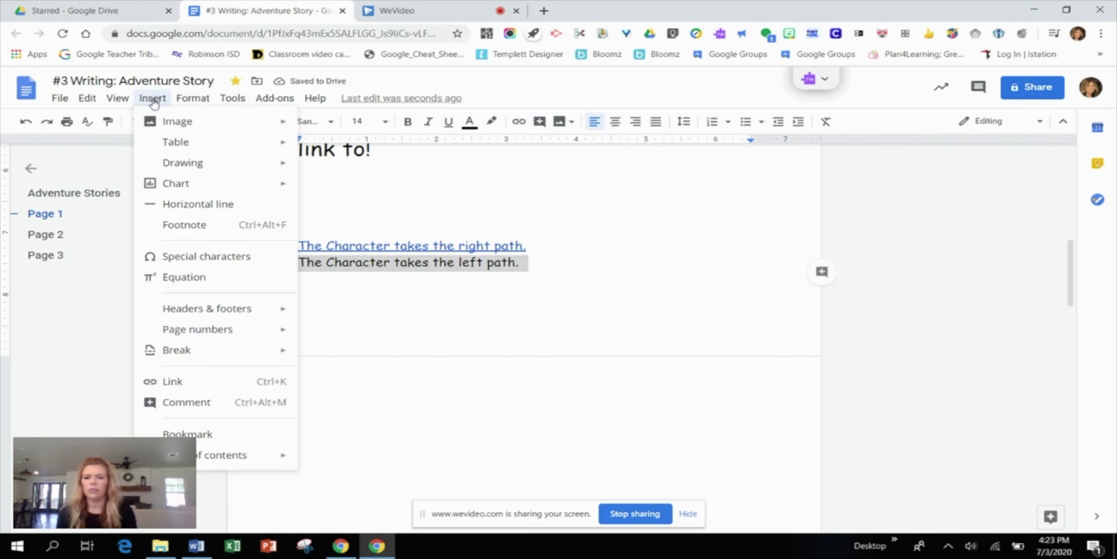
click(193, 381)
click(358, 328)
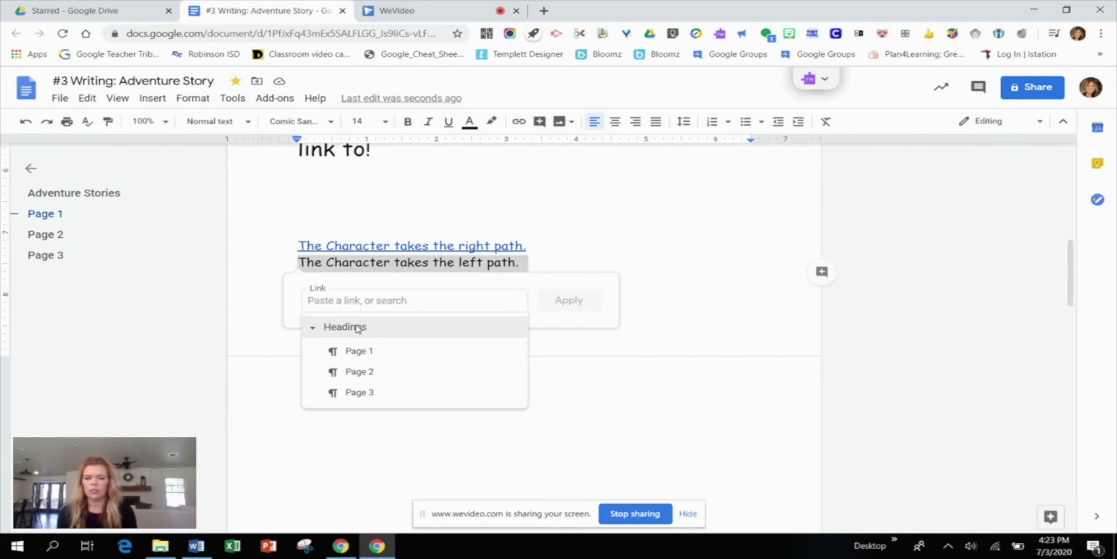
click(366, 392)
click(579, 299)
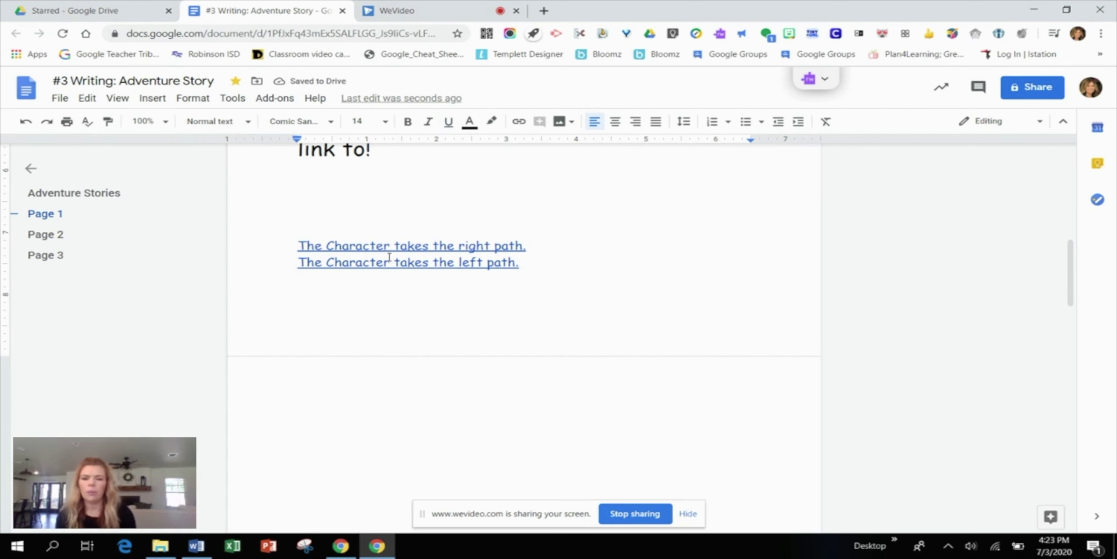
Step: Check which headings the right-path and left-path links on Page 1 point to
scroll(566, 229, up, 5)
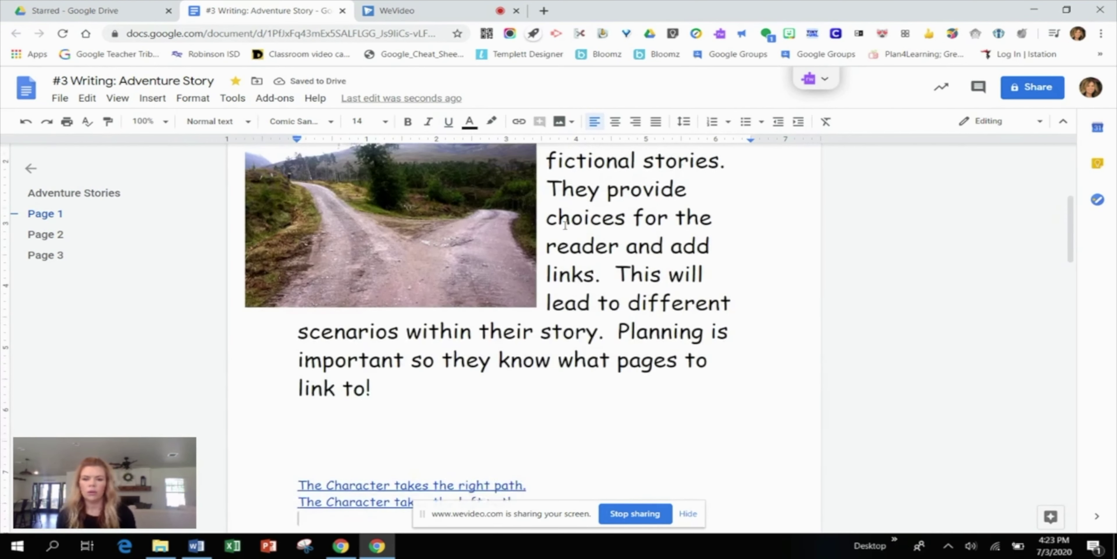
scroll(437, 272, down, 4)
click(415, 310)
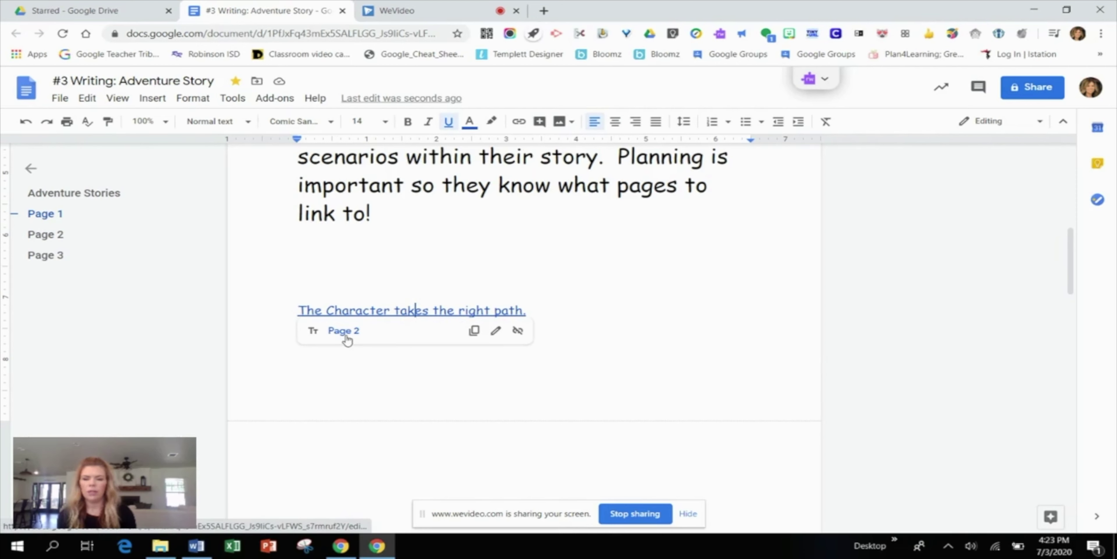
click(504, 220)
click(449, 324)
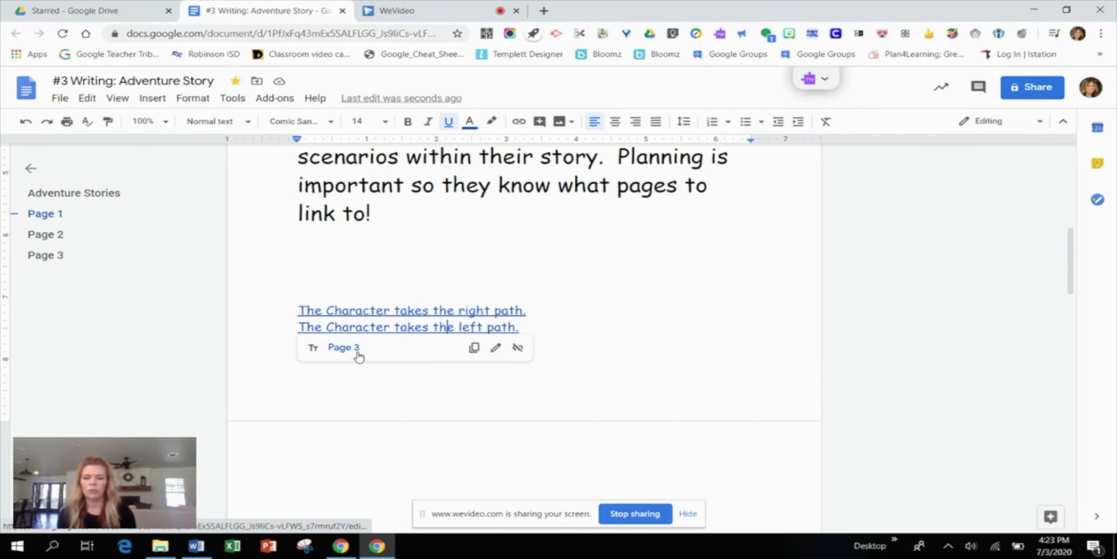
click(523, 247)
Step: Look over Page 1 once more, close the adventure story and open the starred file "#4 Summarize"
scroll(748, 340, down, 2)
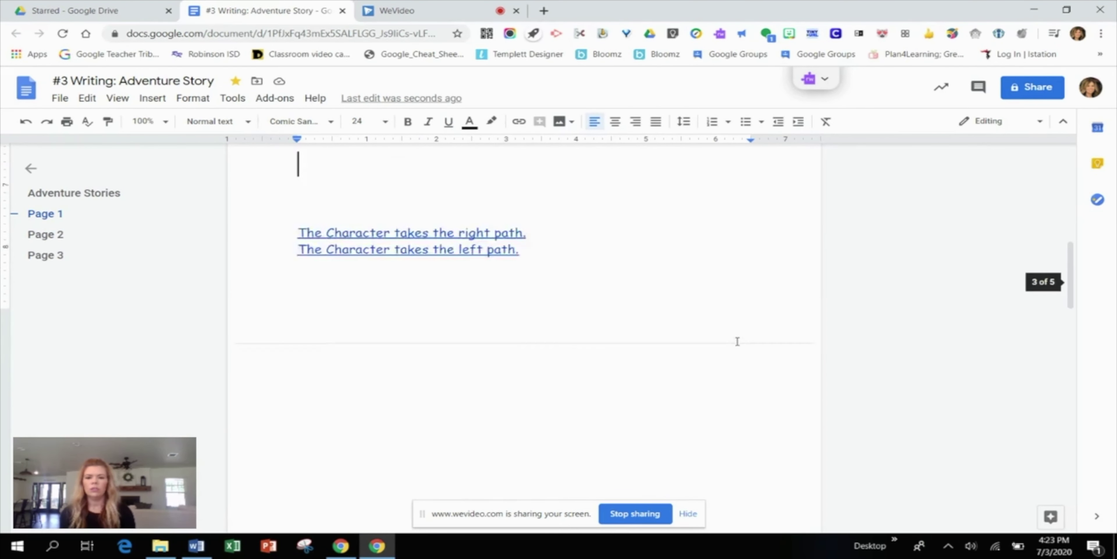
scroll(737, 341, up, 5)
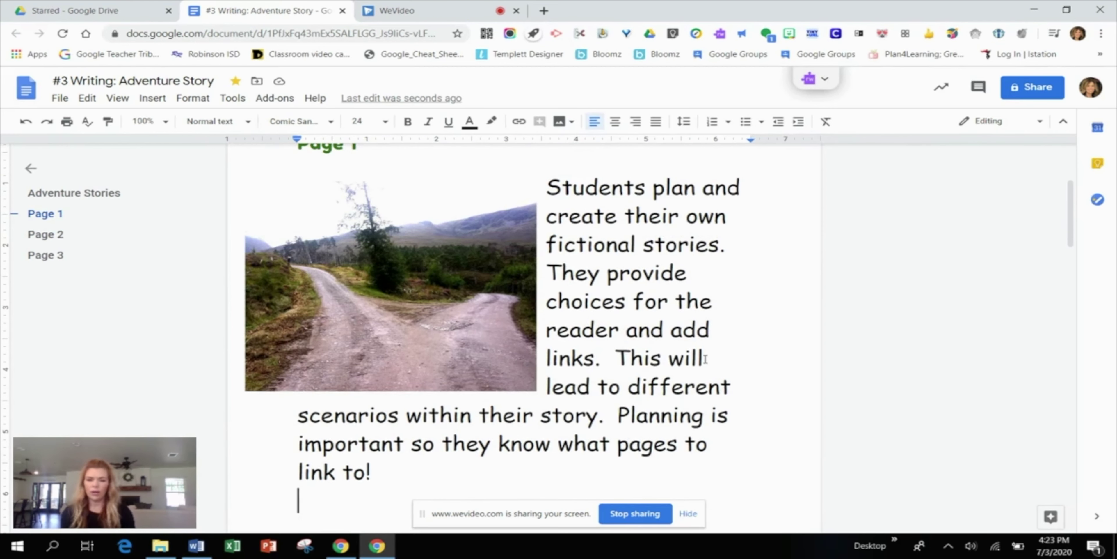
scroll(694, 332, up, 1)
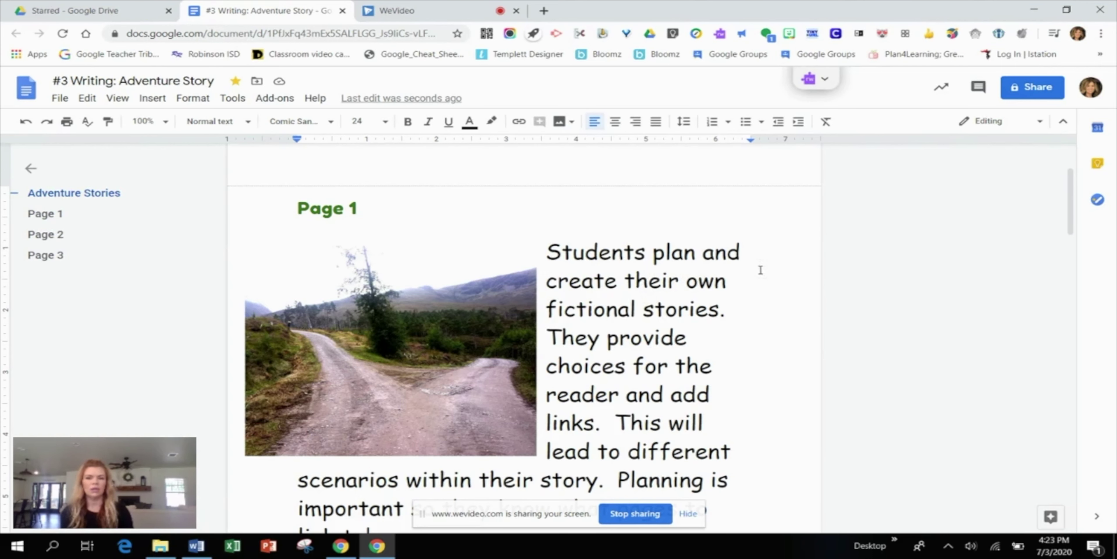
click(342, 11)
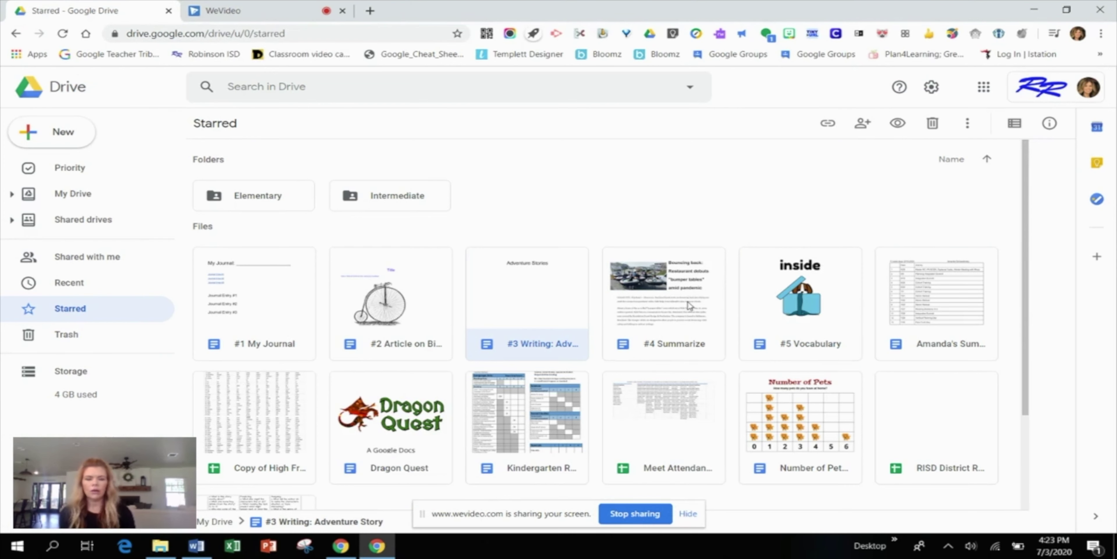
click(693, 316)
double_click(693, 317)
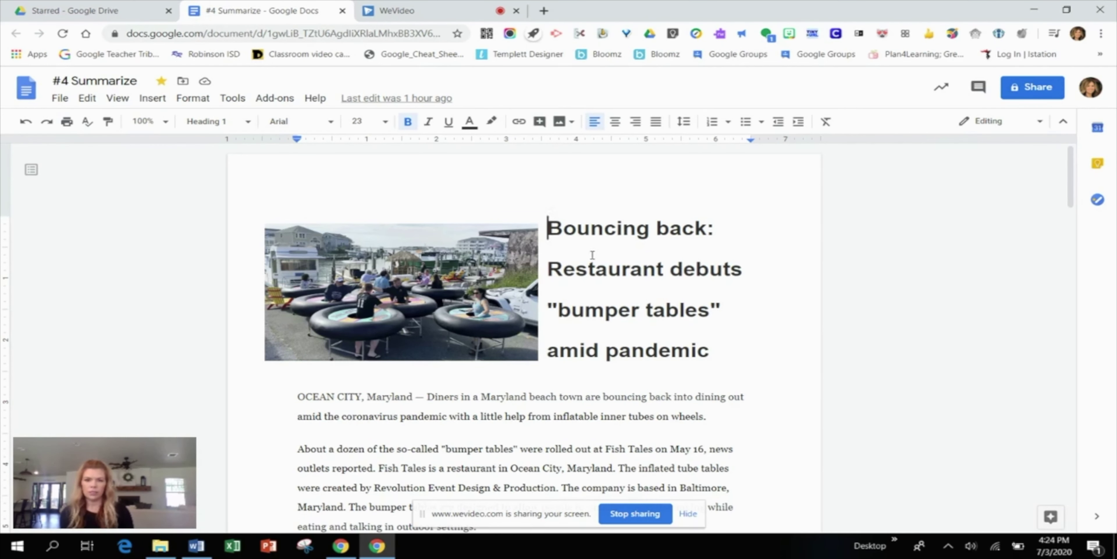
Step: Highlight the article in black from "OCEAN CITY, Maryland" through "The bumper tables are designed to allow people to"
scroll(600, 260, down, 3)
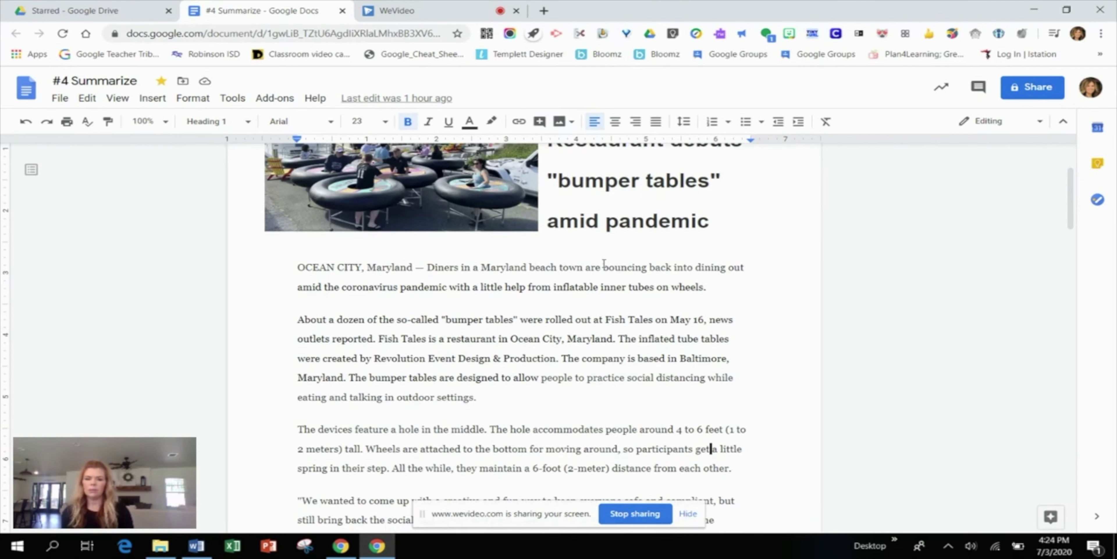
scroll(603, 265, down, 3)
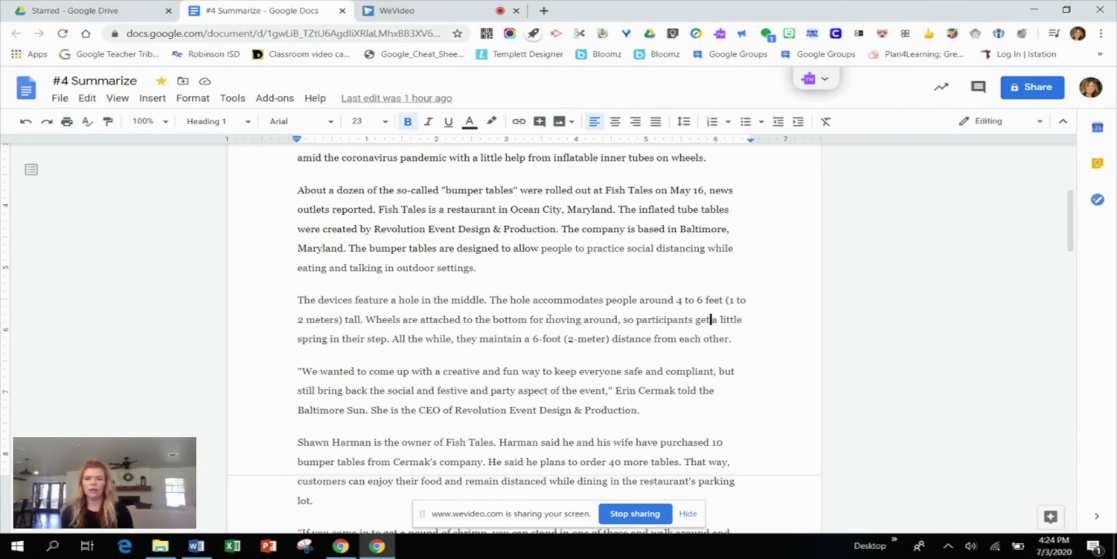
scroll(559, 306, up, 5)
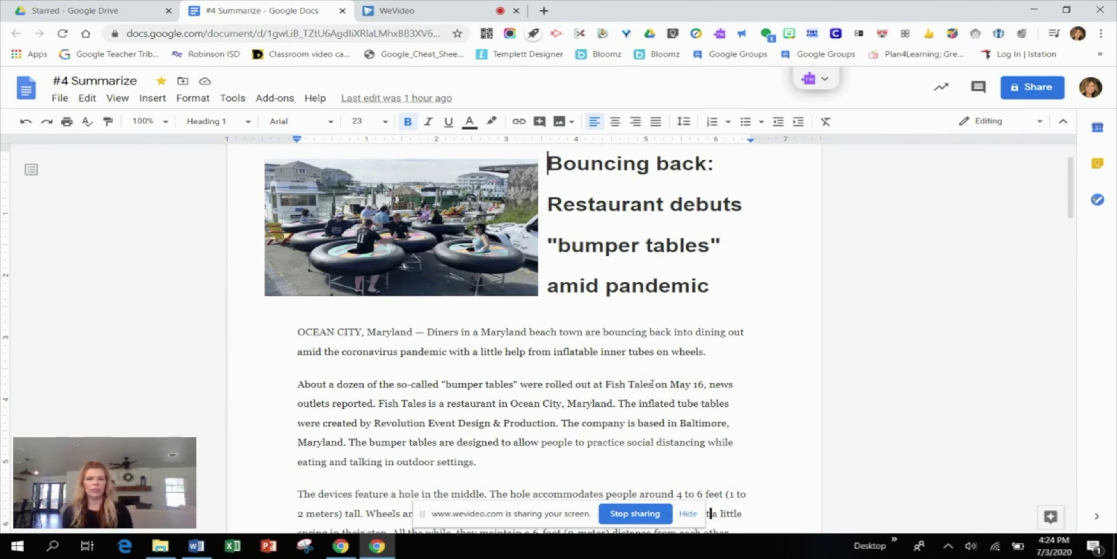
scroll(634, 384, down, 3)
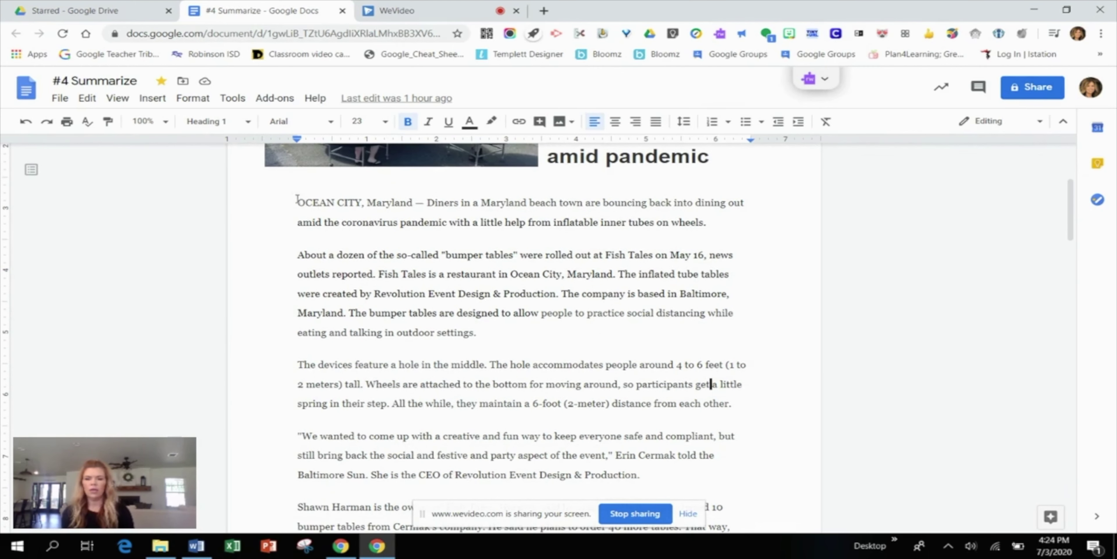
drag(297, 199, 593, 326)
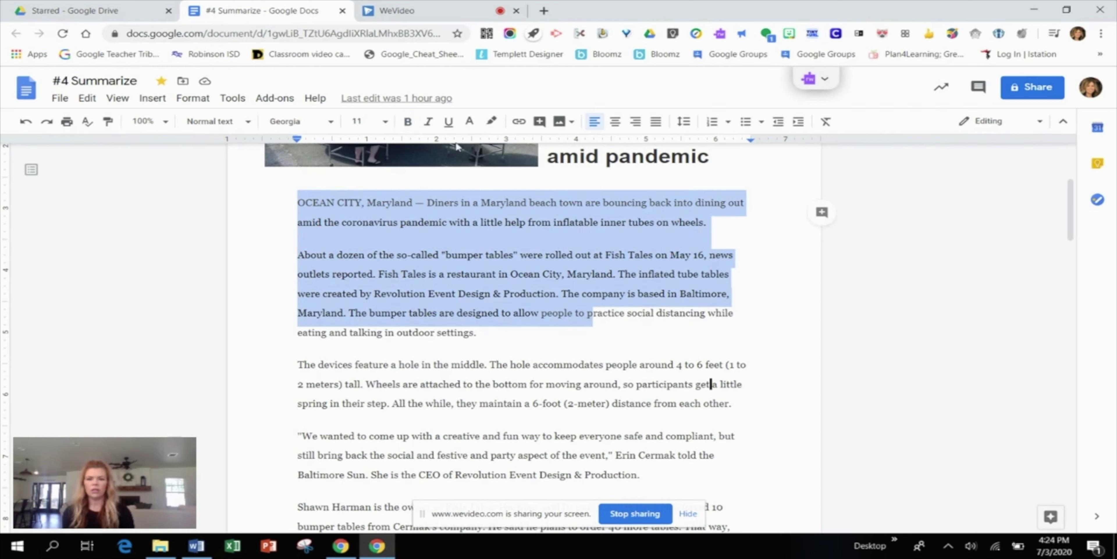
click(492, 126)
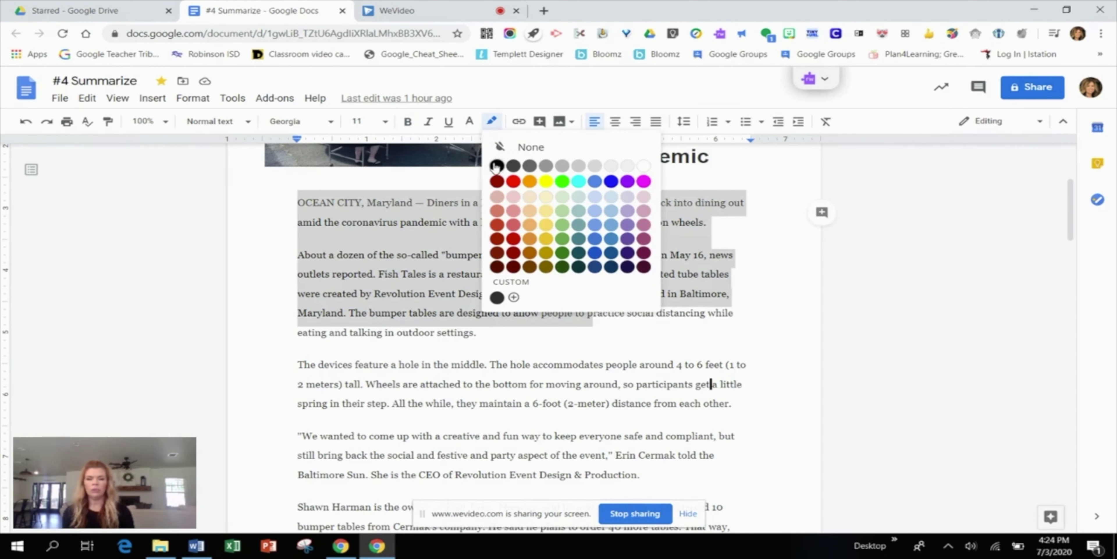
click(501, 172)
click(627, 330)
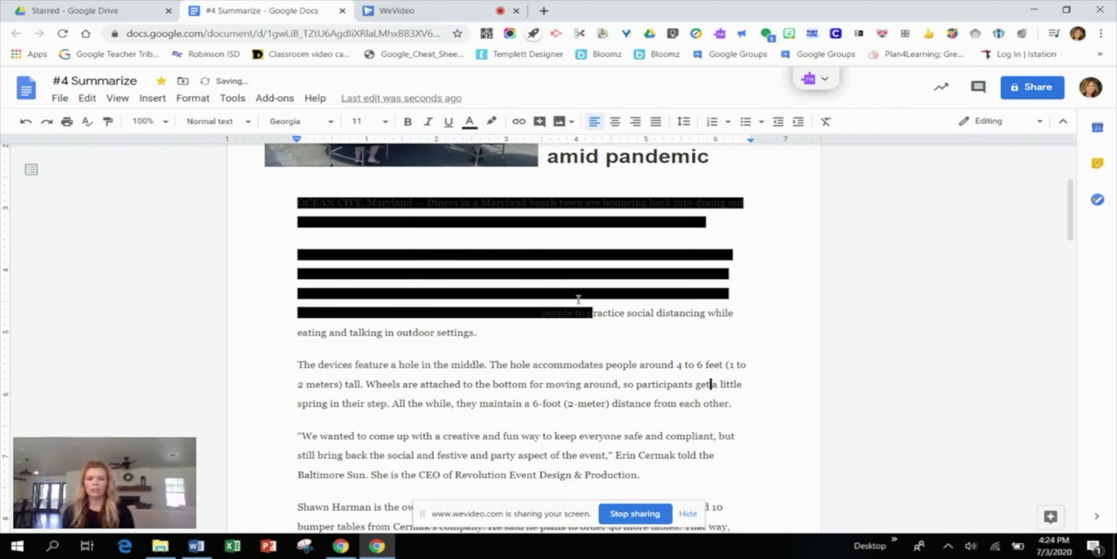
Step: Highlight the rest of the second paragraph and the whole paragraph starting "The devices feature a hole" in black
scroll(639, 274, down, 1)
drag(598, 251, 735, 341)
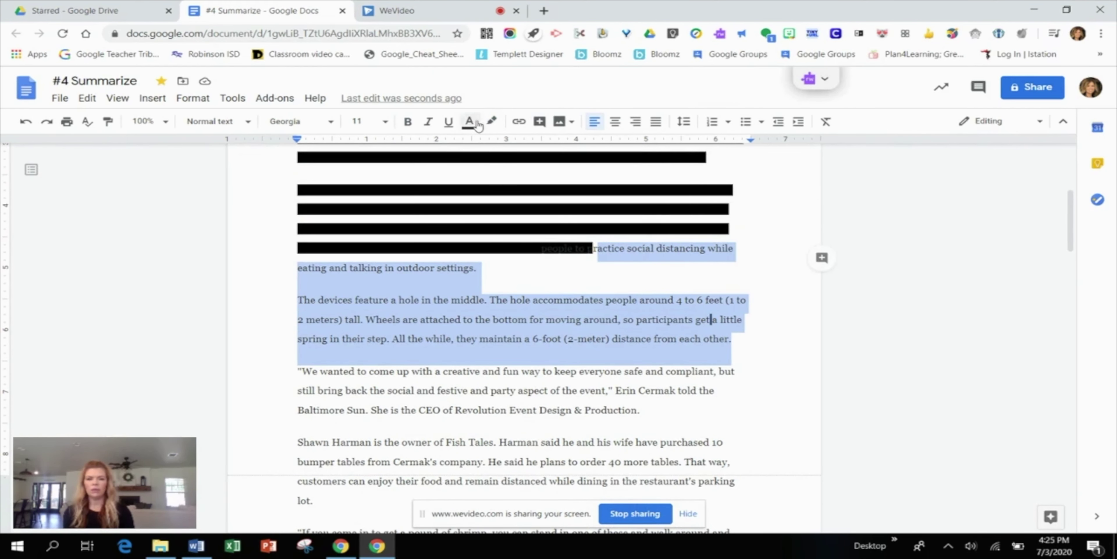
click(492, 122)
click(496, 169)
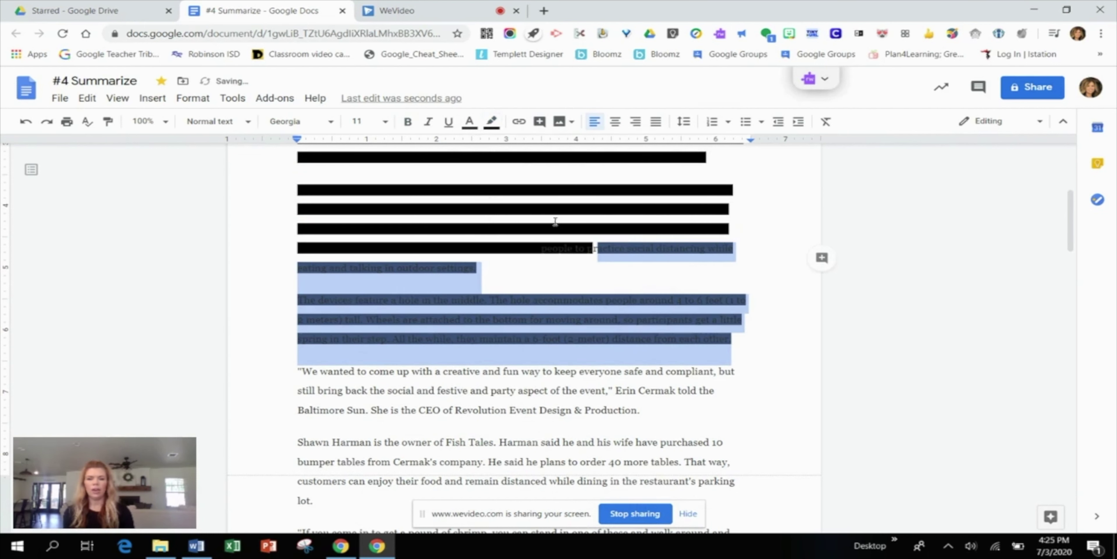
click(587, 272)
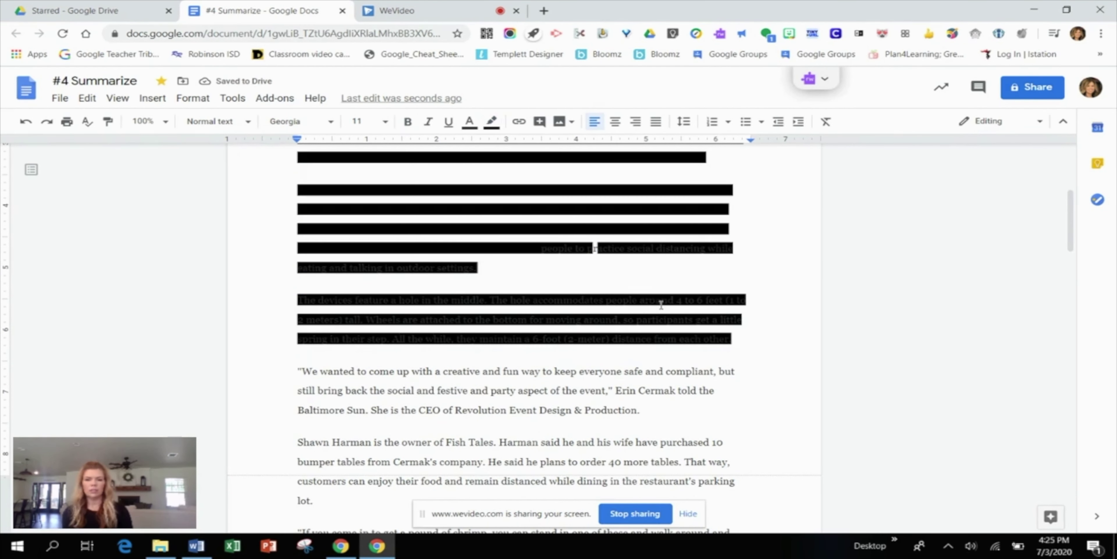
Step: Remove the black highlighting from the article's first three paragraphs, from "OCEAN CITY, Maryland" through "distance from each other."
scroll(661, 304, up, 1)
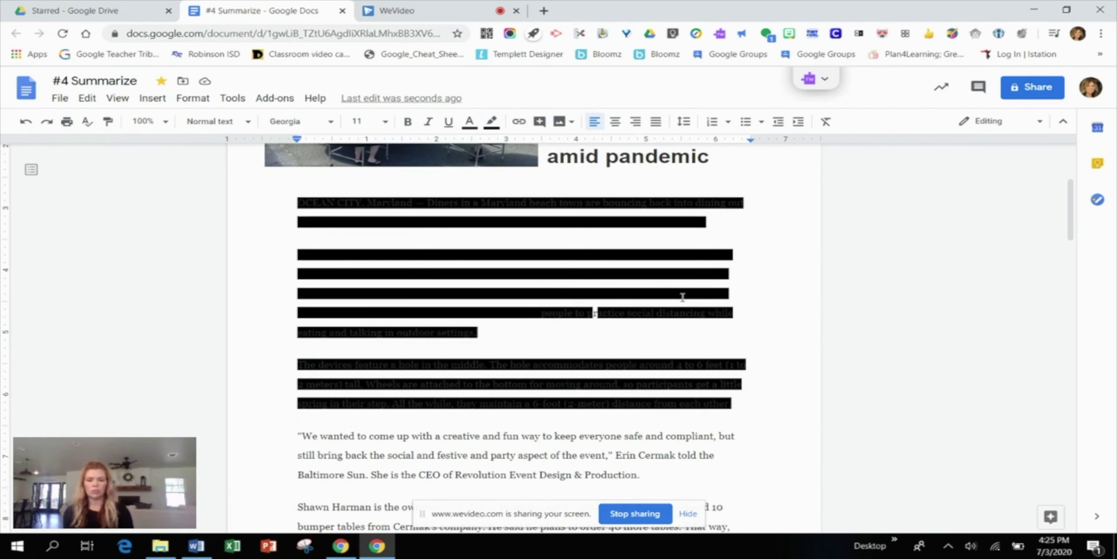
click(747, 310)
drag(736, 402, 300, 203)
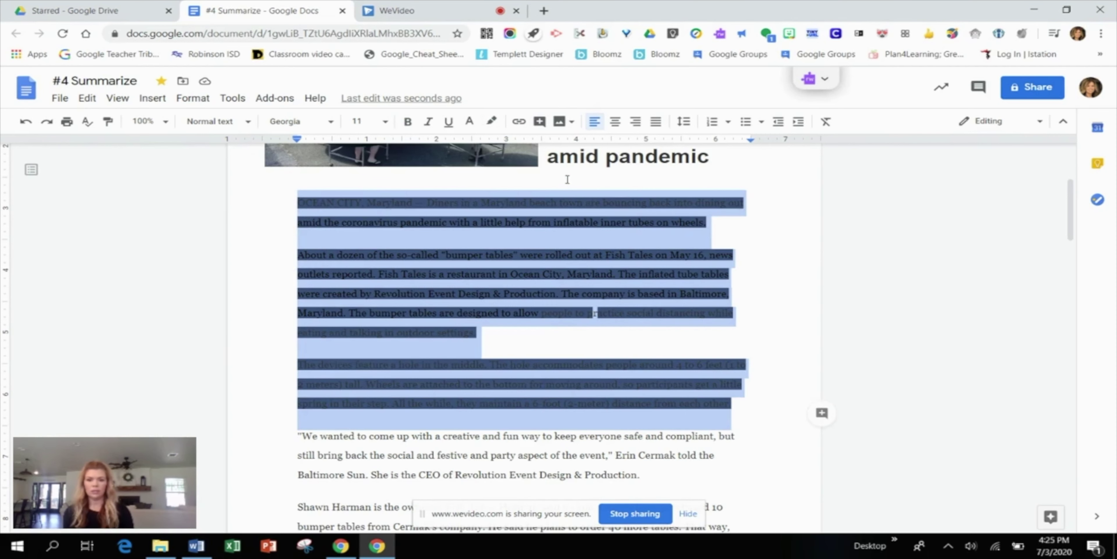
click(492, 121)
click(534, 147)
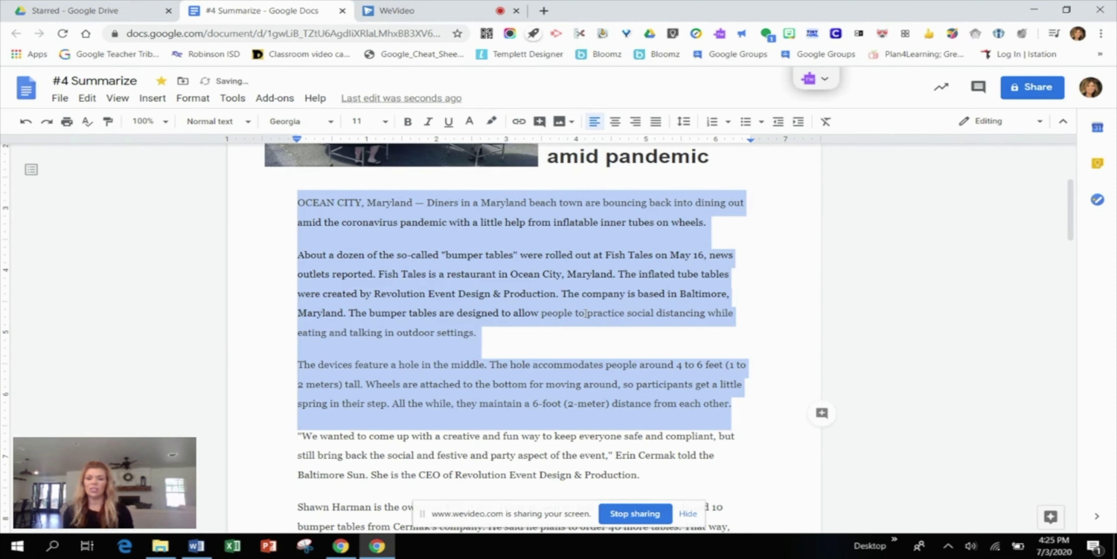
click(583, 341)
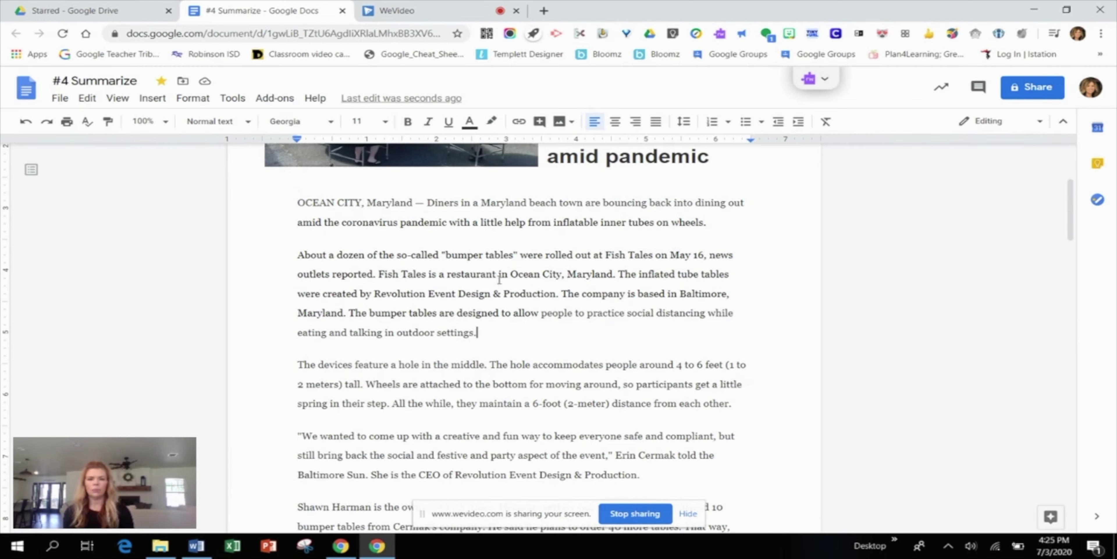
Step: Close the summarizing article, open the starred file "#5 Vocabulary" and glance over its pages
click(343, 11)
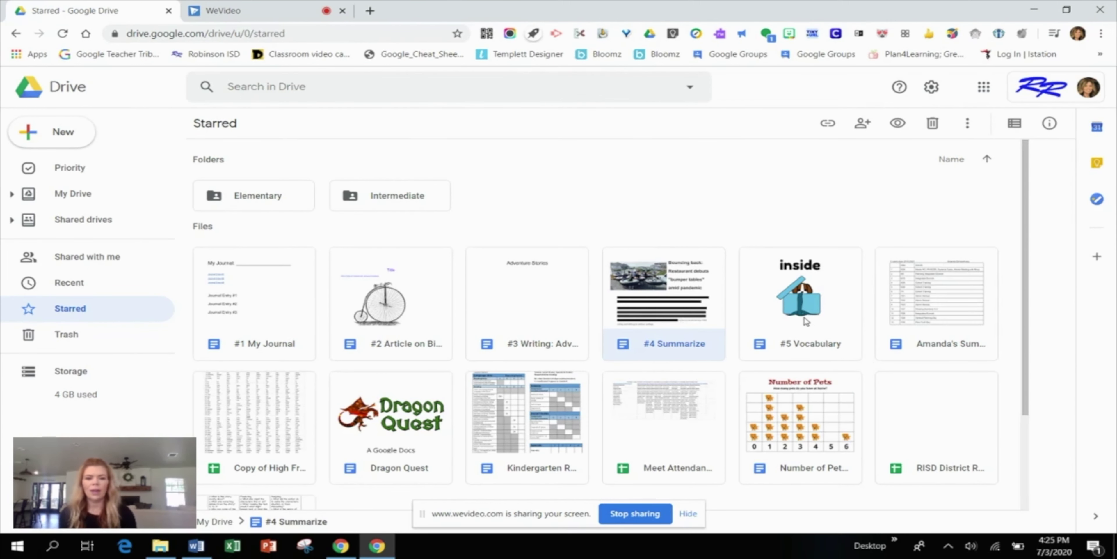
double_click(805, 328)
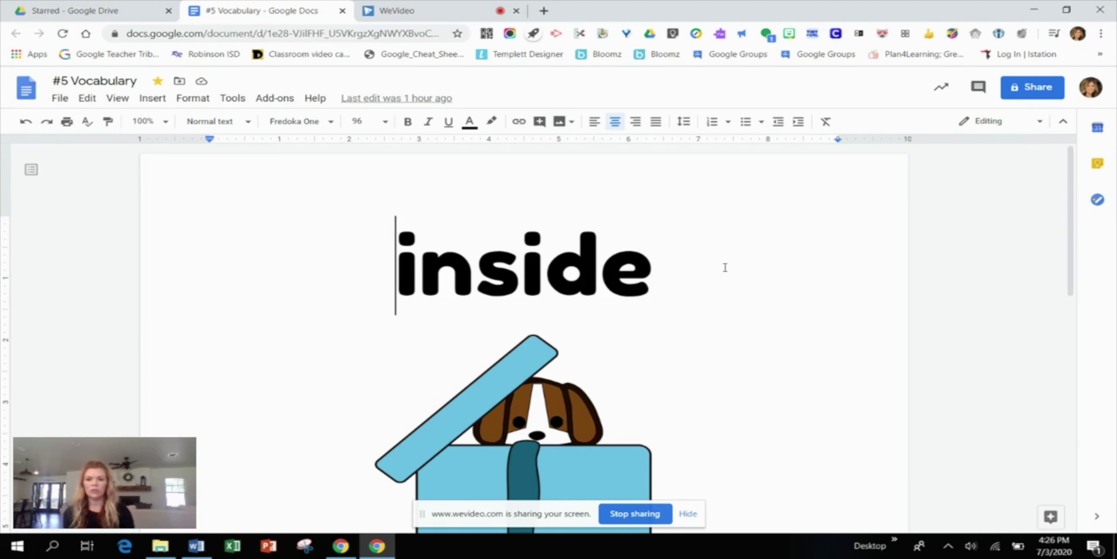
scroll(724, 267, down, 5)
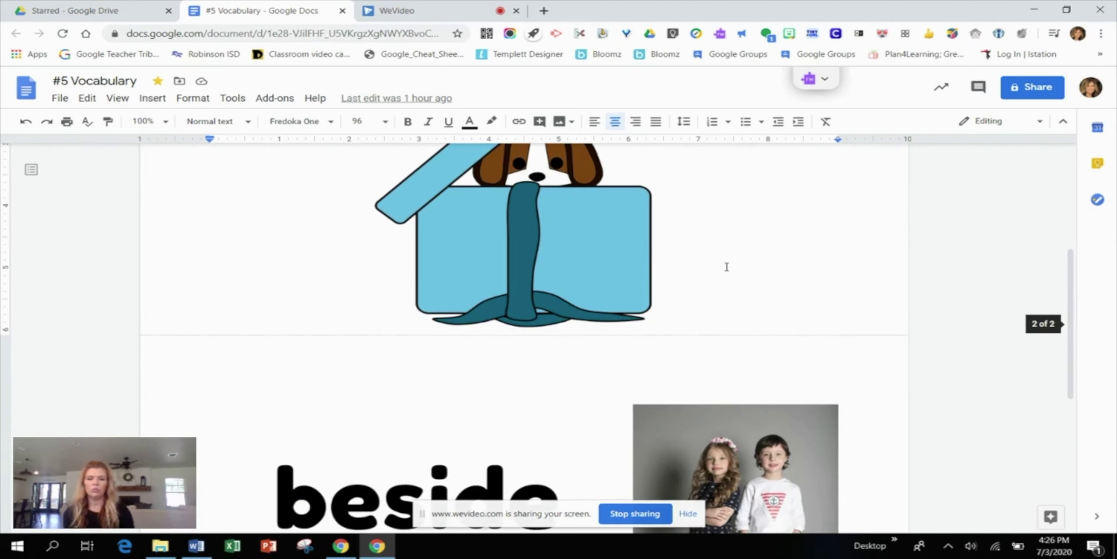
scroll(726, 265, up, 6)
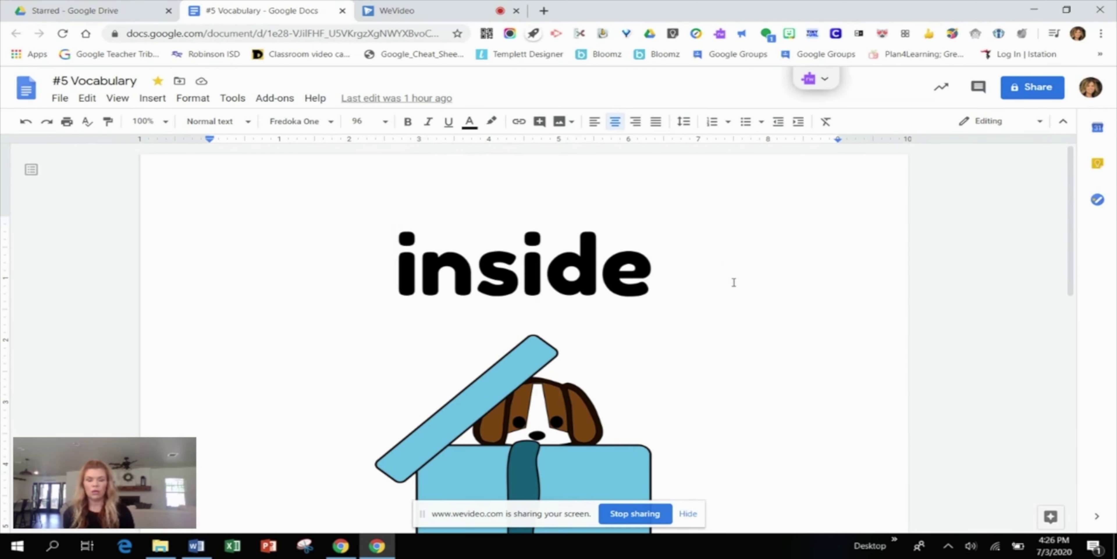
Step: Examine the "inside" page with the dog in the box and the "beside" page with the photo of two children
scroll(741, 285, down, 1)
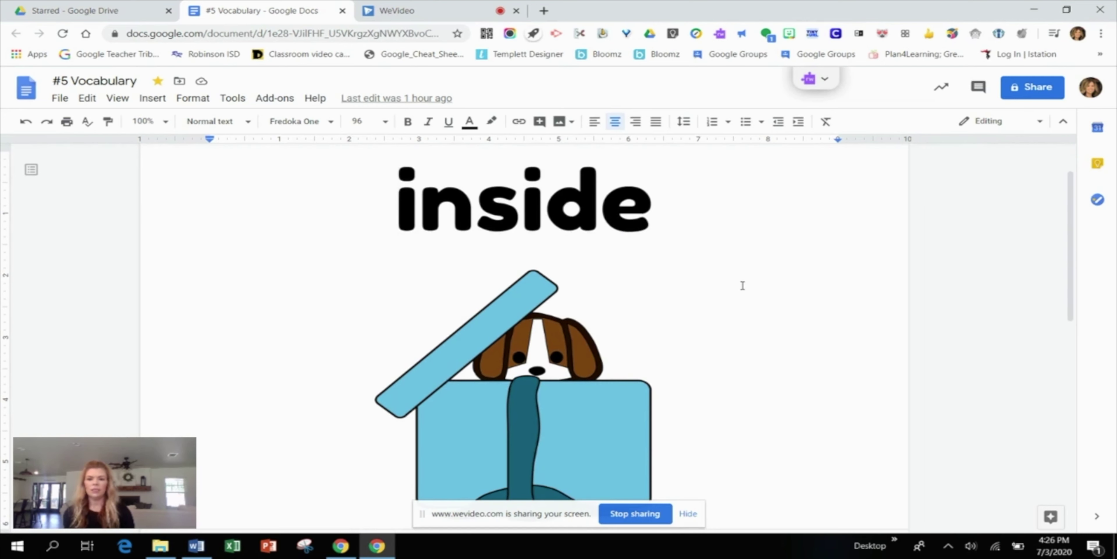
scroll(741, 285, down, 2)
scroll(741, 285, up, 2)
scroll(736, 282, down, 2)
scroll(736, 282, up, 2)
scroll(719, 278, down, 10)
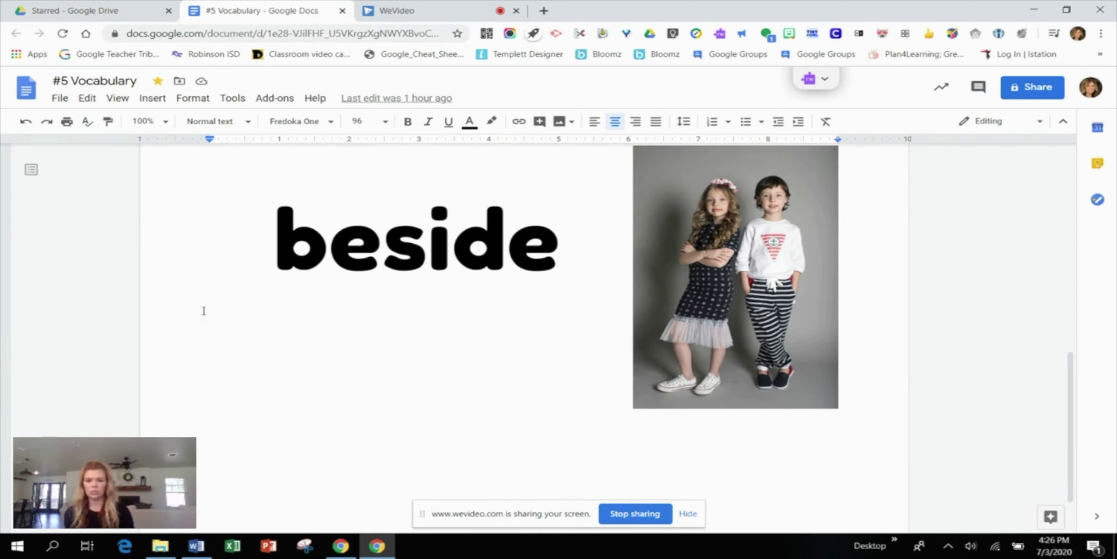
click(346, 313)
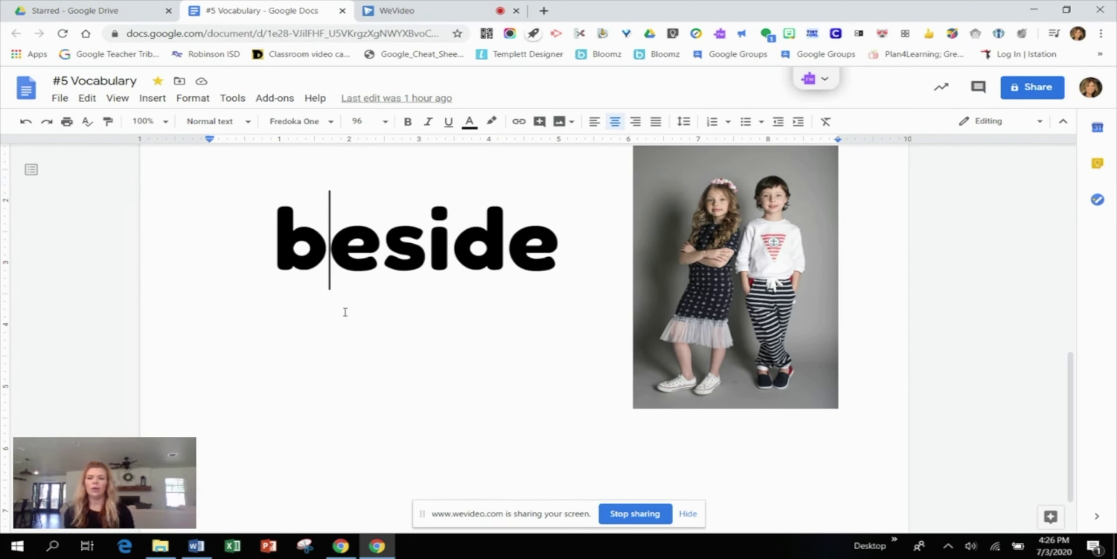
click(459, 324)
scroll(419, 372, down, 1)
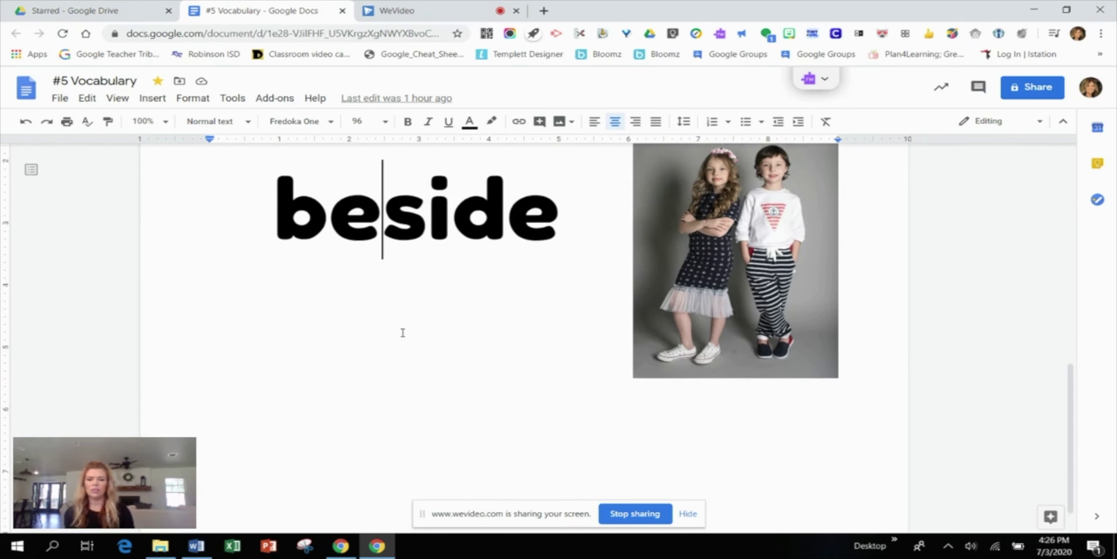
Step: Check the image sources available for inserting a picture, including the Camera option, without adding one
scroll(576, 279, up, 10)
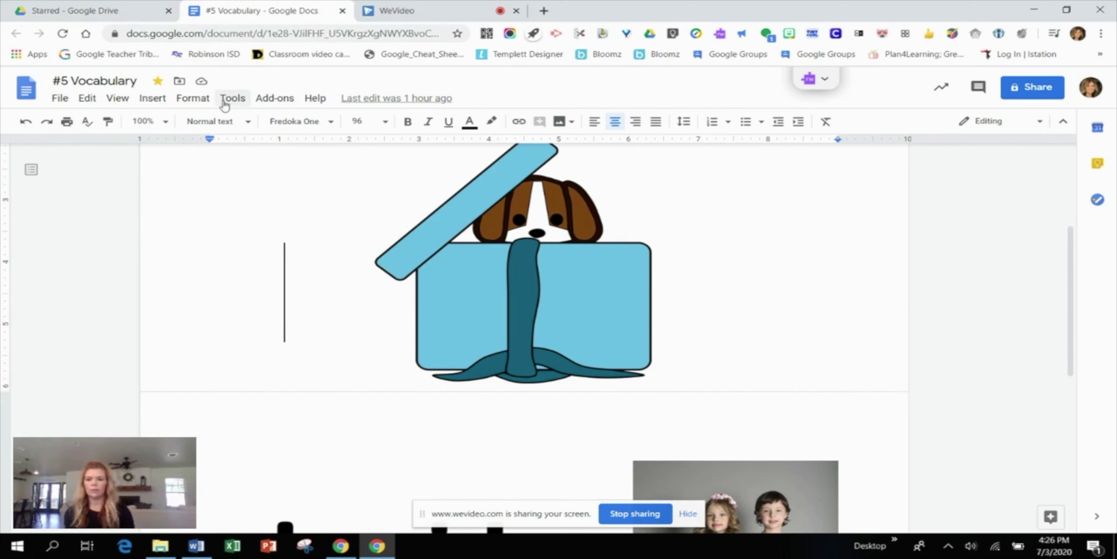
click(154, 101)
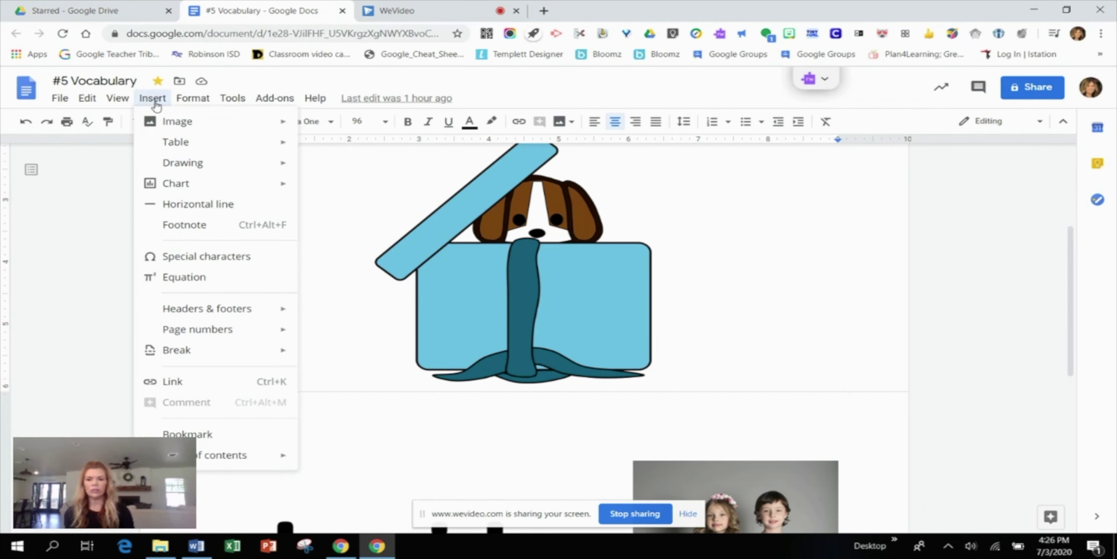
mouse_move(177, 129)
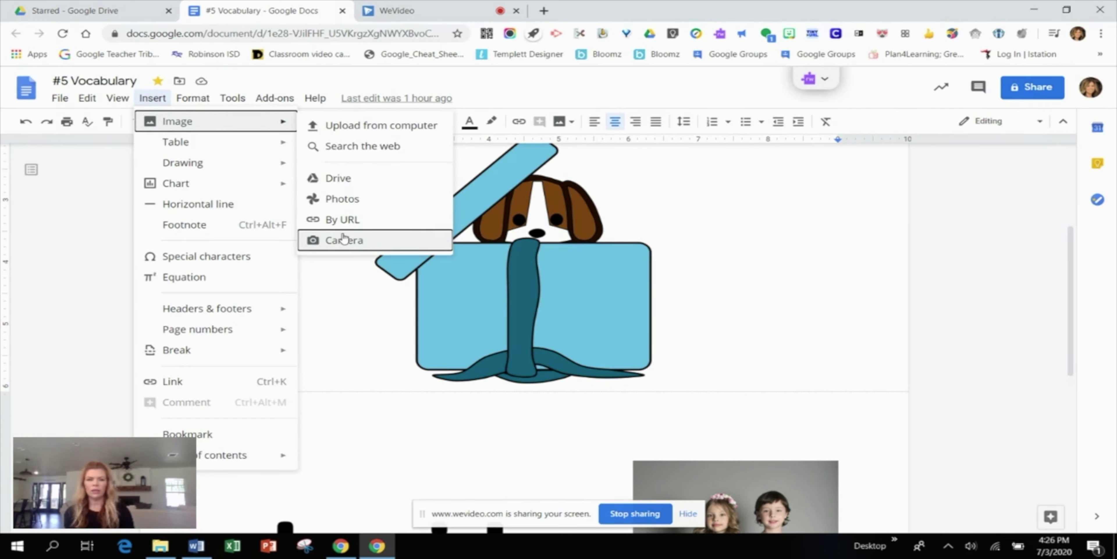
click(348, 243)
click(349, 379)
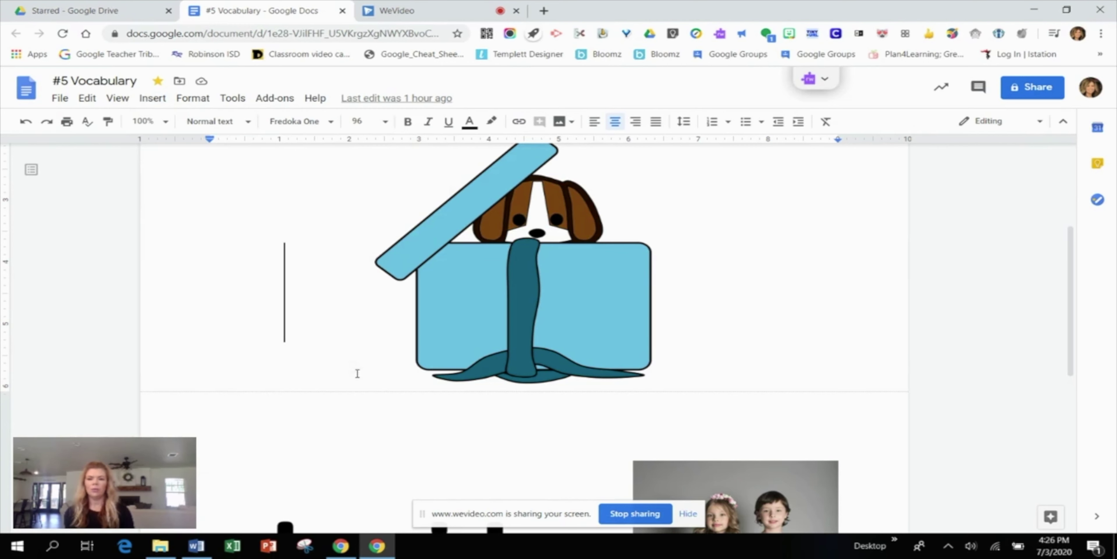
Step: Look over the "beside" and "inside" pages once more and close the vocabulary document
scroll(367, 356, down, 5)
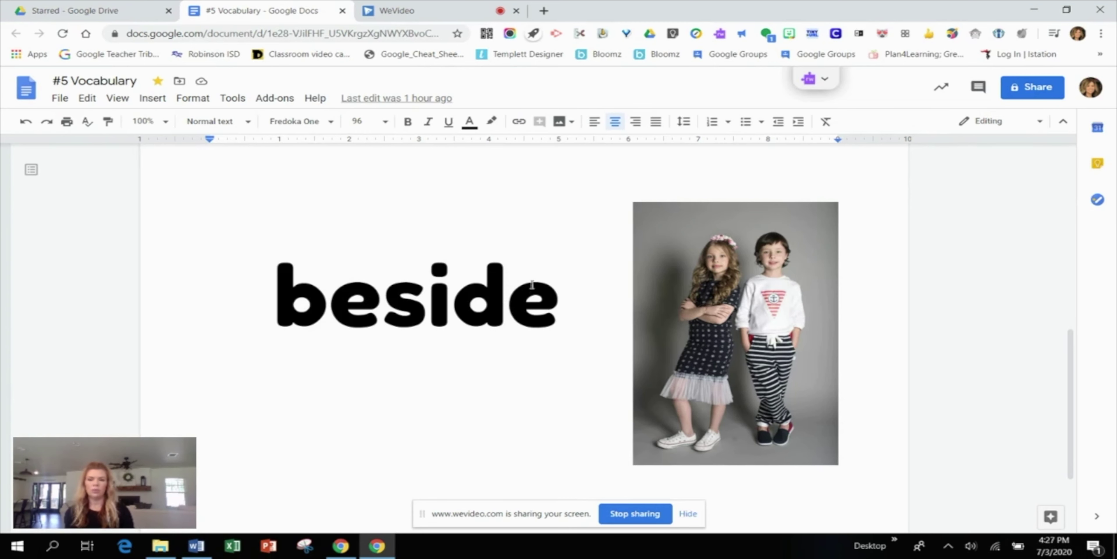
scroll(543, 274, up, 10)
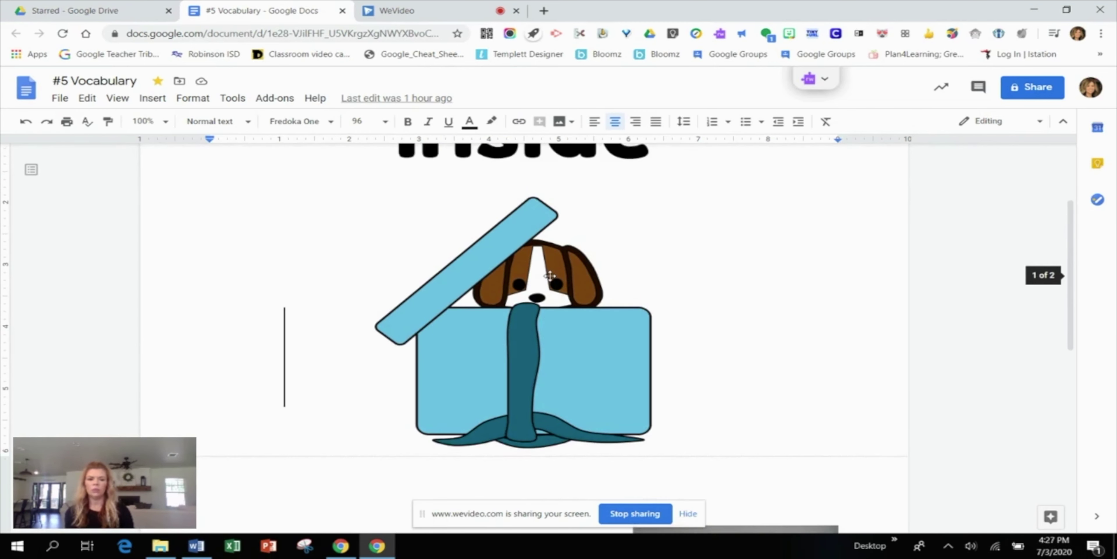
scroll(542, 274, down, 10)
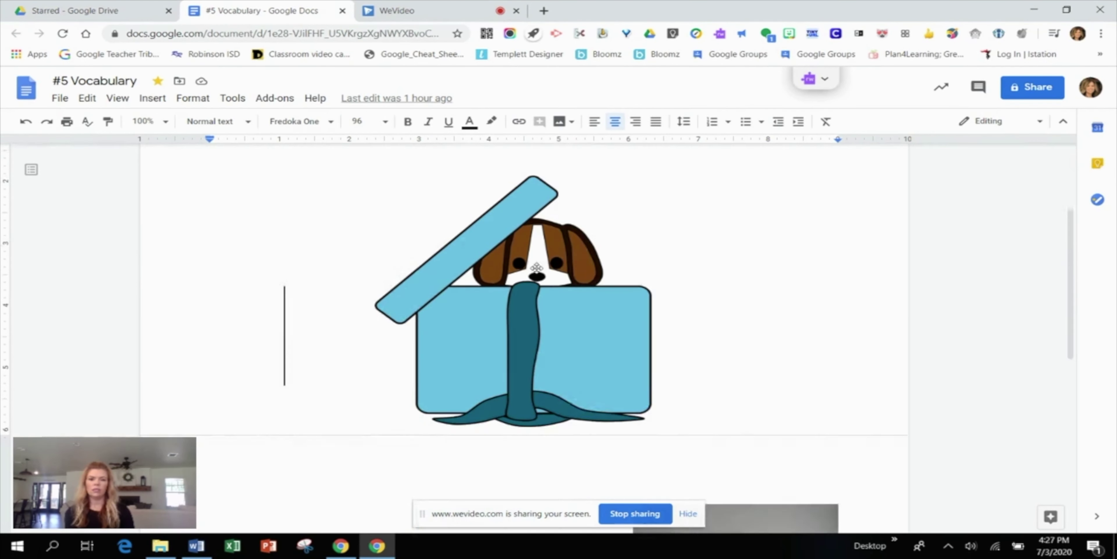
scroll(538, 271, down, 1)
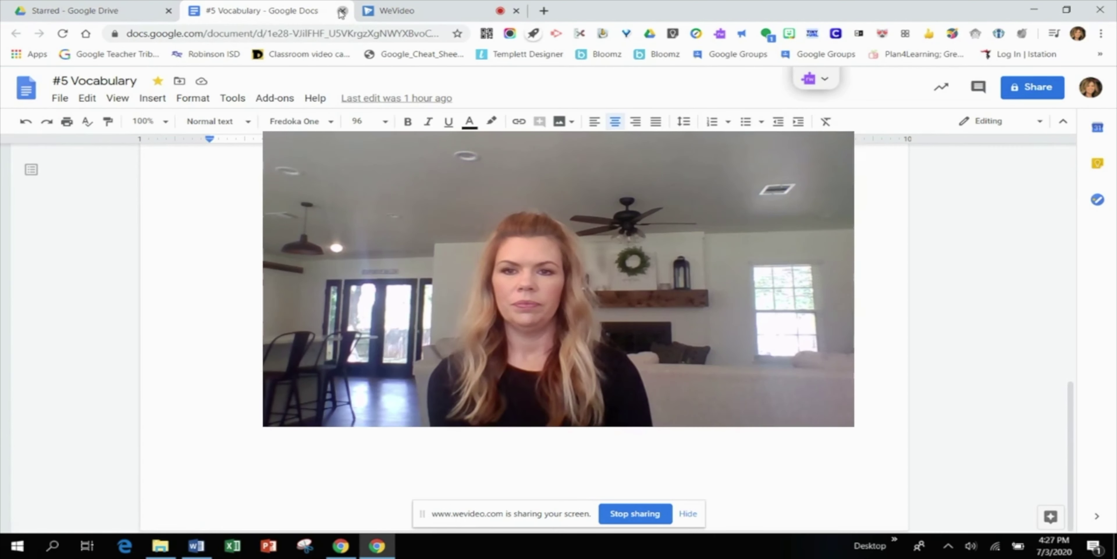
click(342, 11)
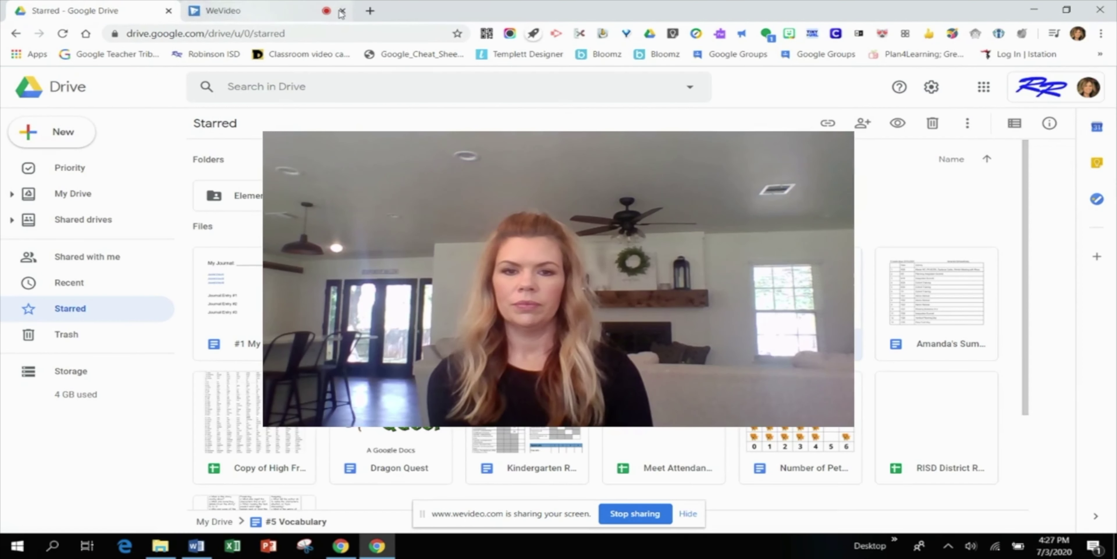